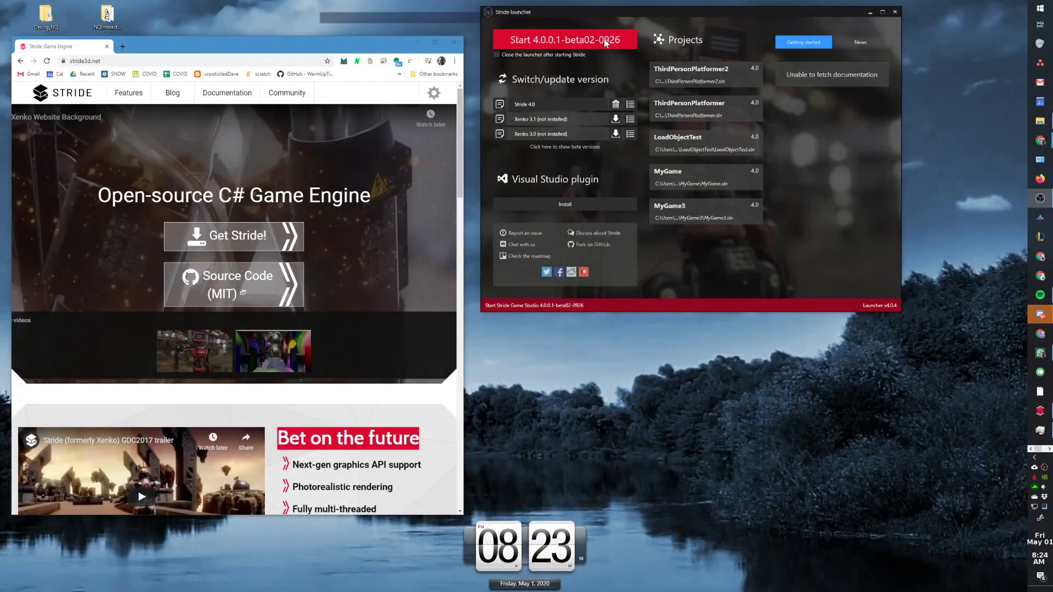
# Create the ThirdPersonPlatformer3 project from the third-person platformer template with default platforms
pyautogui.click(604, 41)
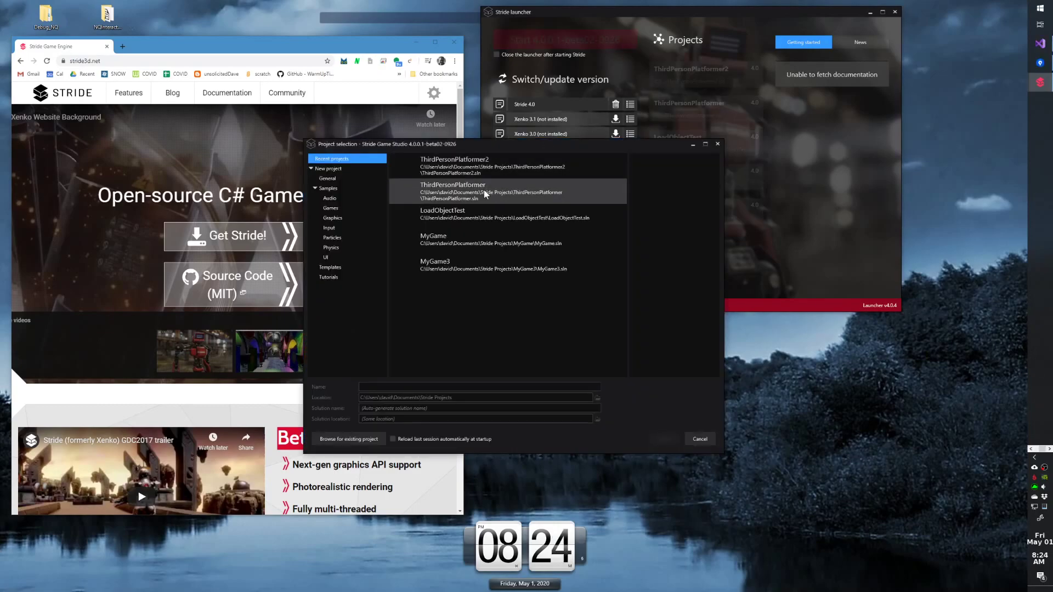
pyautogui.click(328, 169)
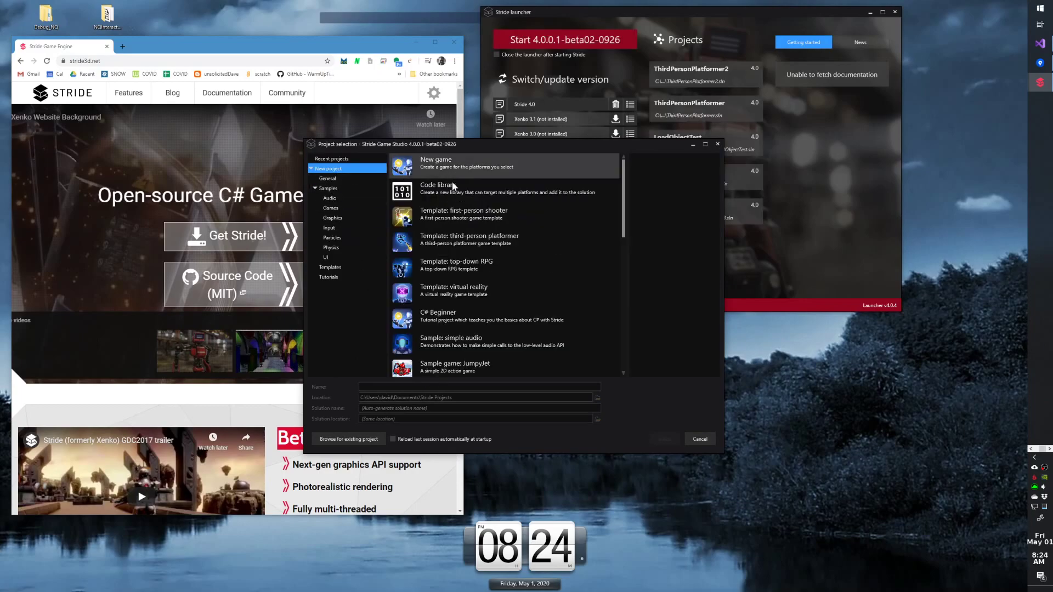
pyautogui.click(499, 235)
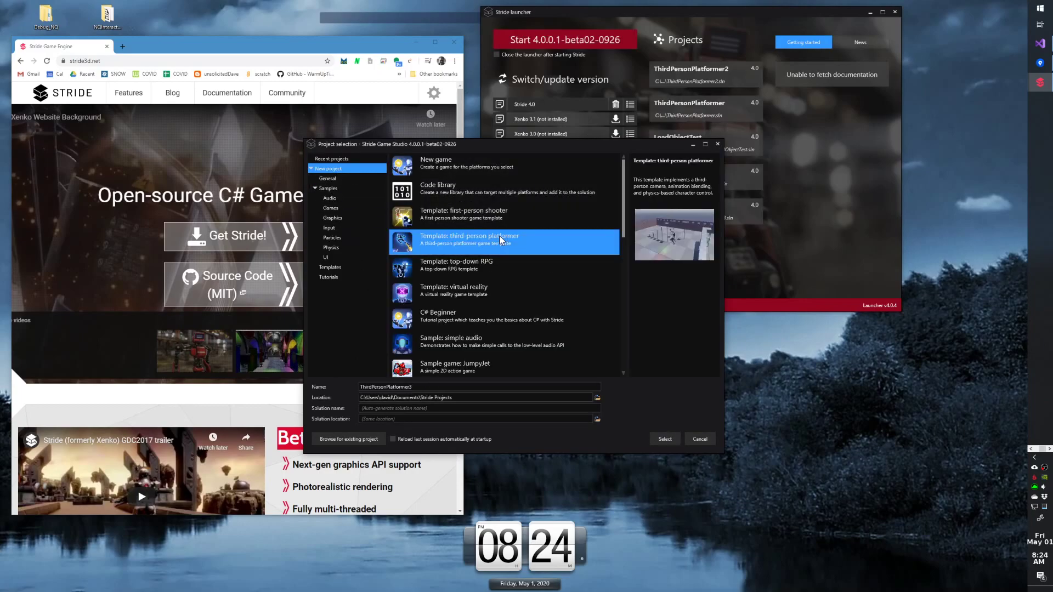
pyautogui.click(665, 439)
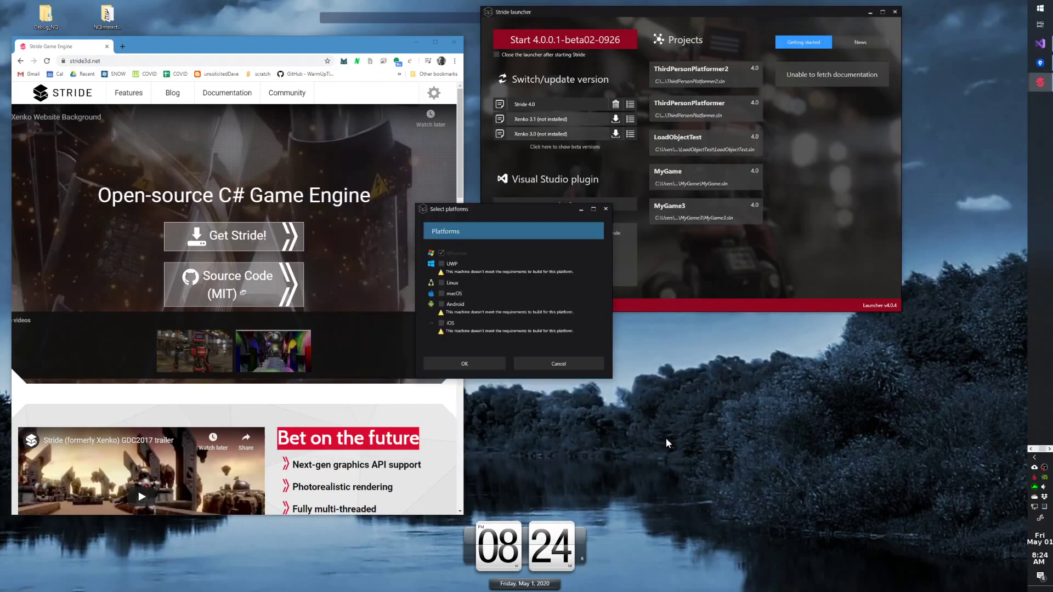
pyautogui.click(478, 361)
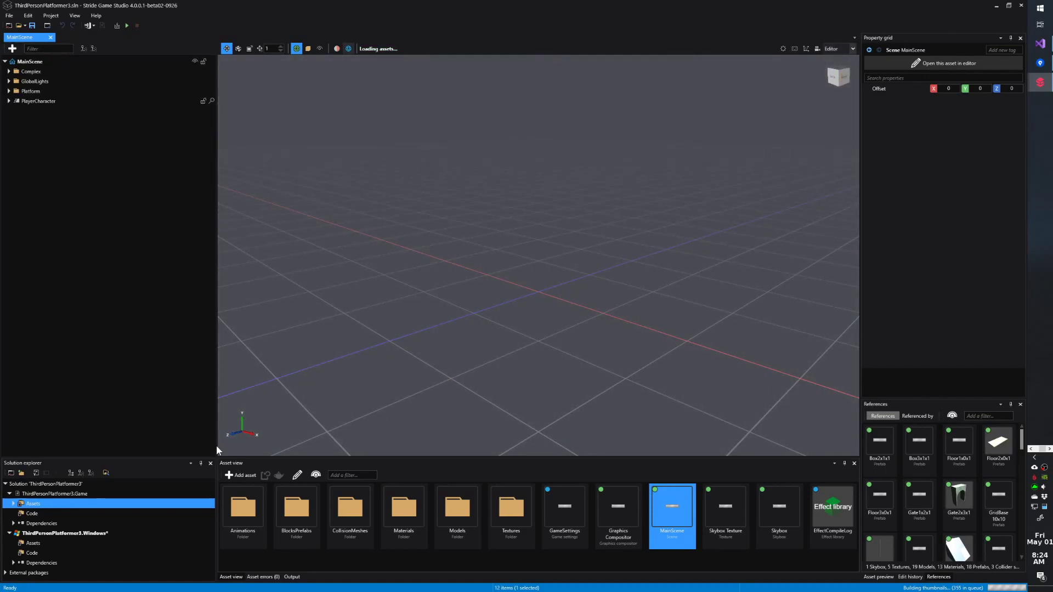
# Add Stride.Voxels as a dependency of ThirdPersonPlatformer3.Game without reloading assemblies
pyautogui.click(42, 492)
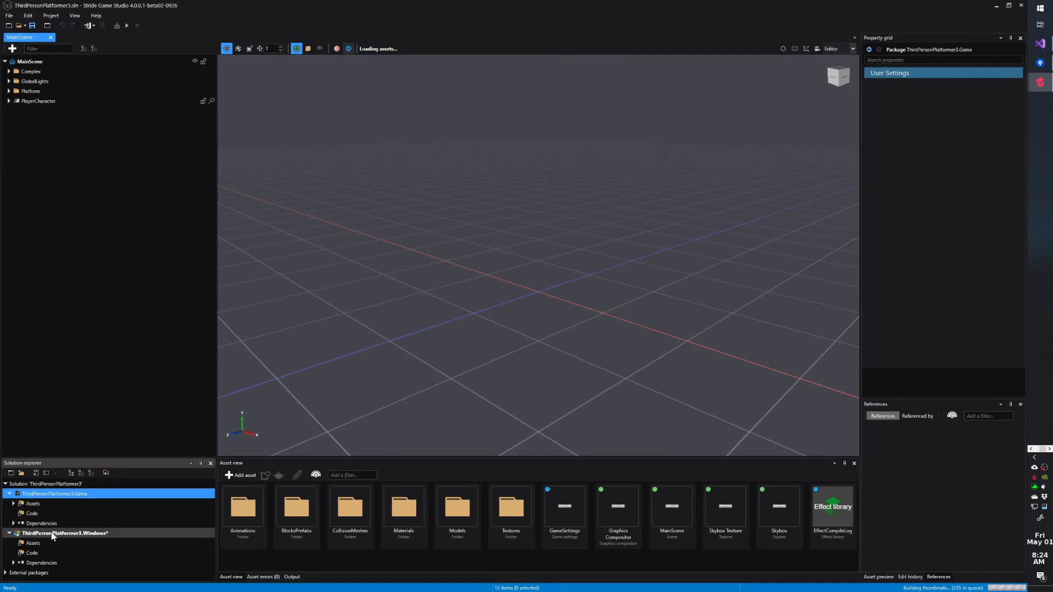
pyautogui.rightClick(53, 495)
pyautogui.press('Escape')
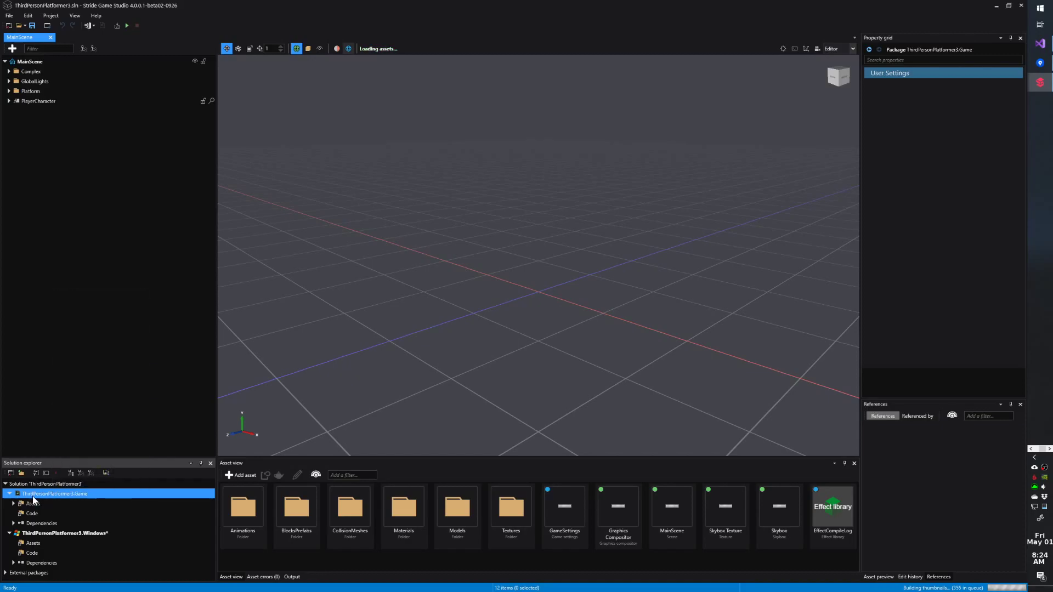
pyautogui.rightClick(61, 497)
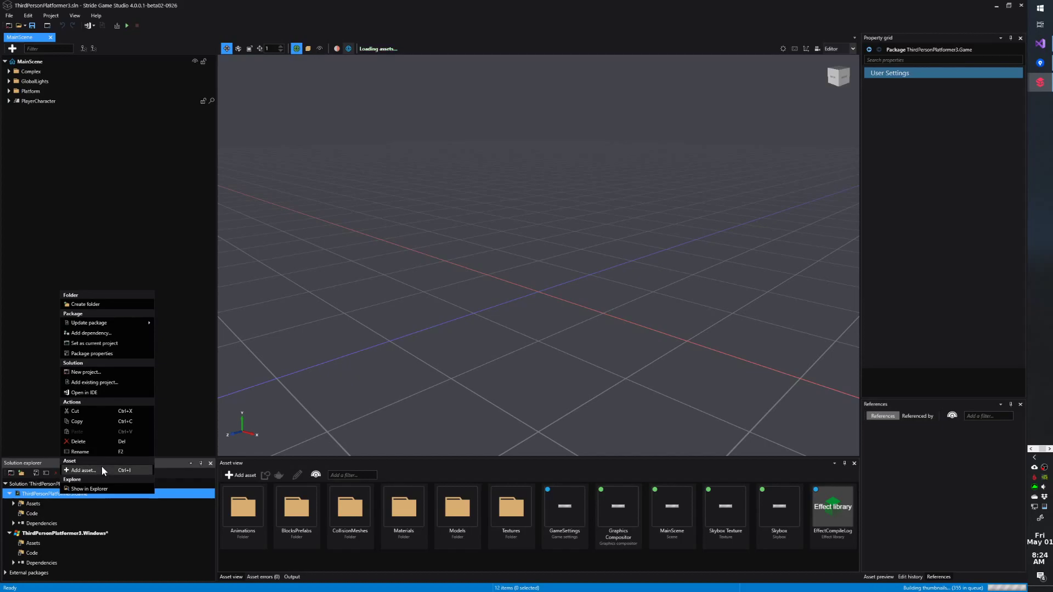
pyautogui.click(85, 336)
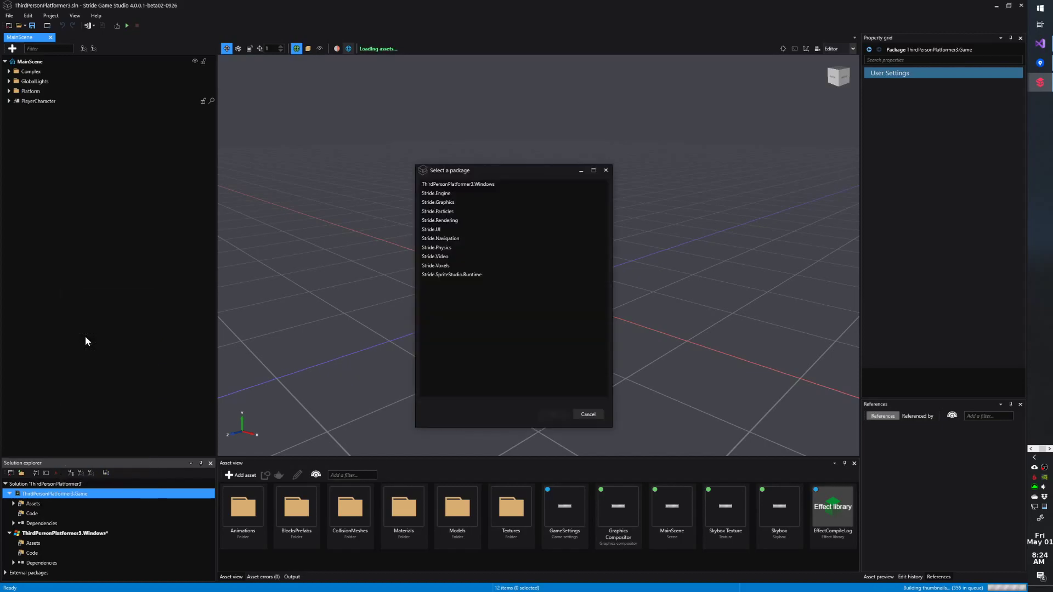
pyautogui.click(434, 267)
pyautogui.click(557, 415)
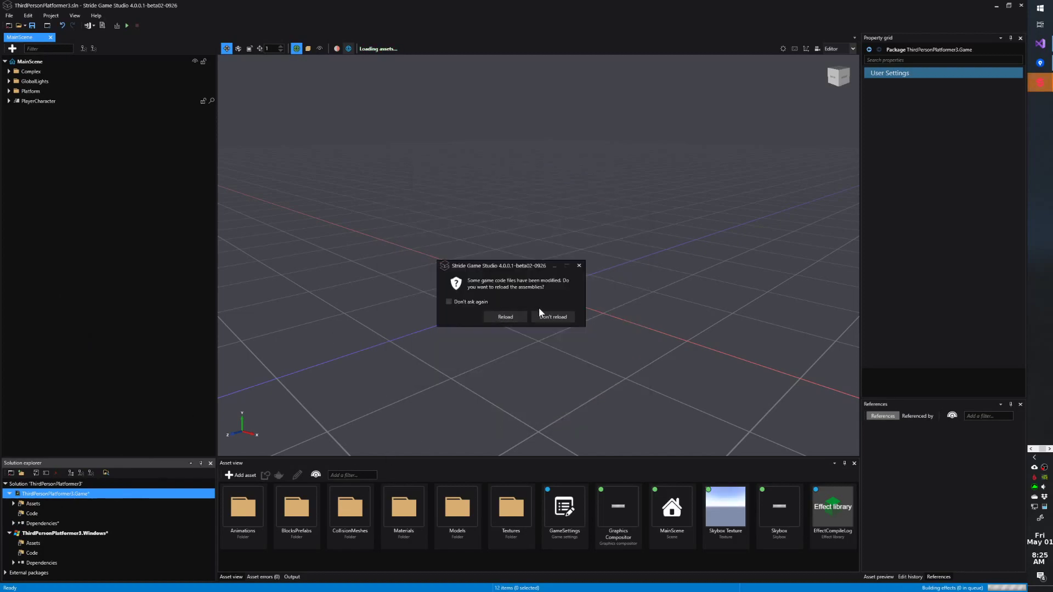
pyautogui.click(549, 317)
# Confirm Stride.Voxels now appears in the Game package's dependencies list
pyautogui.click(14, 523)
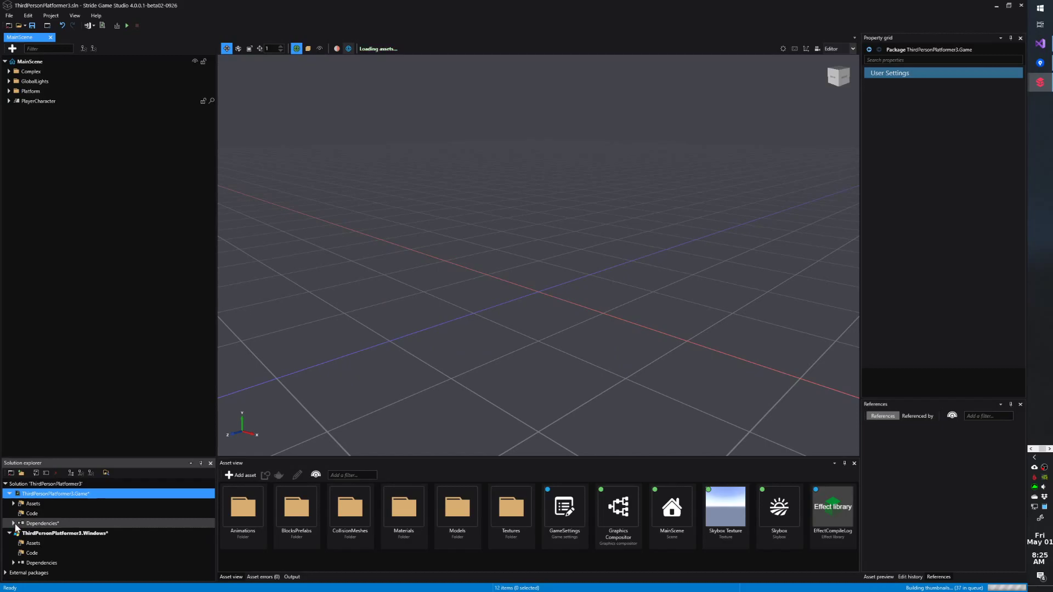
pyautogui.scroll(-1, 63, 539)
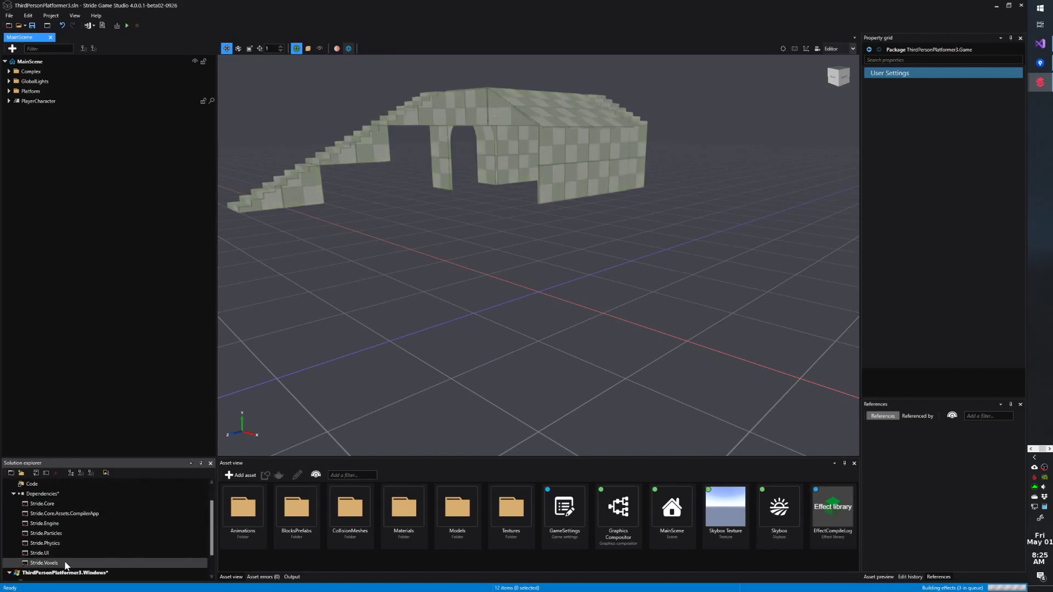
pyautogui.click(61, 563)
pyautogui.click(18, 494)
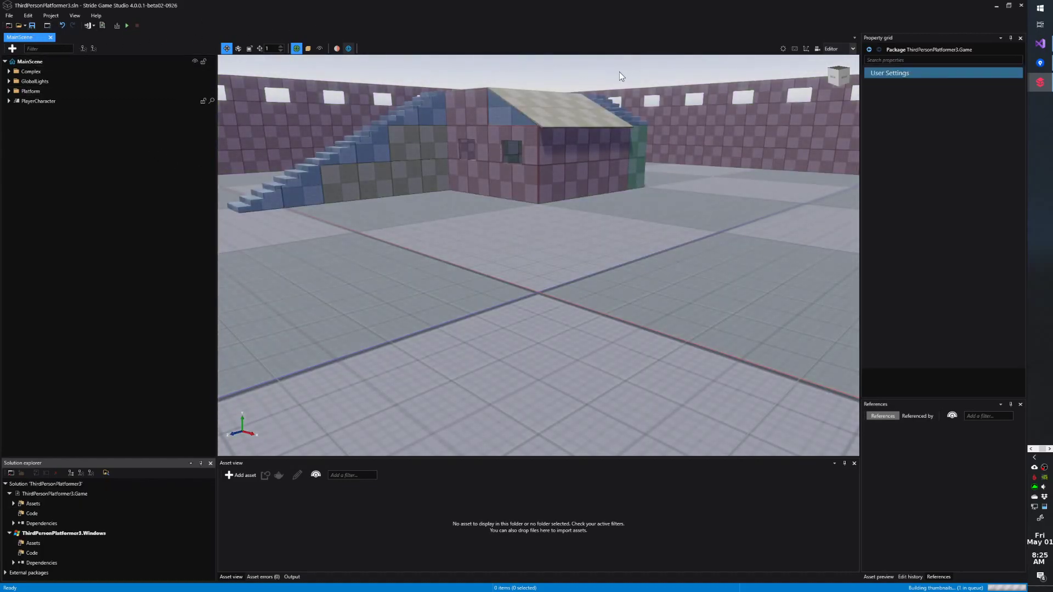
# Close Game Studio and reopen ThirdPersonPlatformer3 from the launcher's Projects list
pyautogui.click(1021, 7)
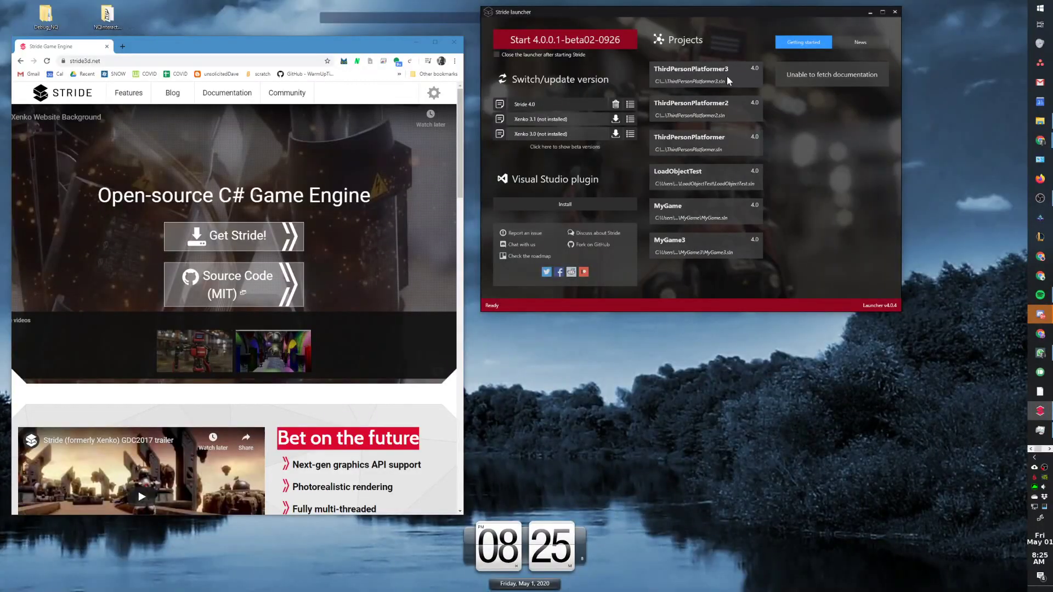
pyautogui.click(727, 80)
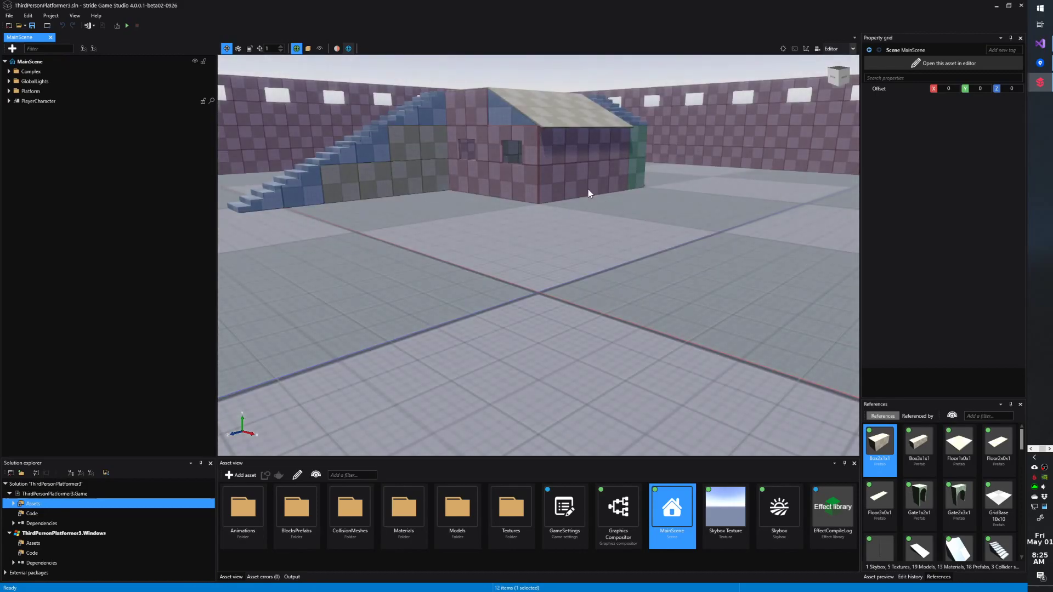
# Add an empty entity to MainScene named VoxelVolume
pyautogui.scroll(-6, 502, 124)
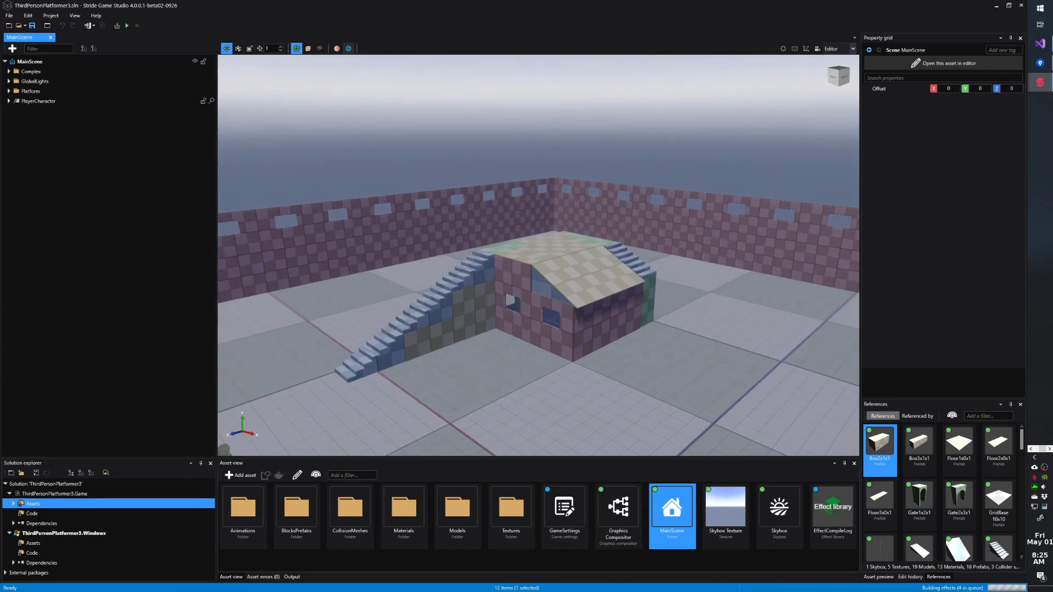
pyautogui.scroll(5, 606, 297)
pyautogui.scroll(-5, 610, 290)
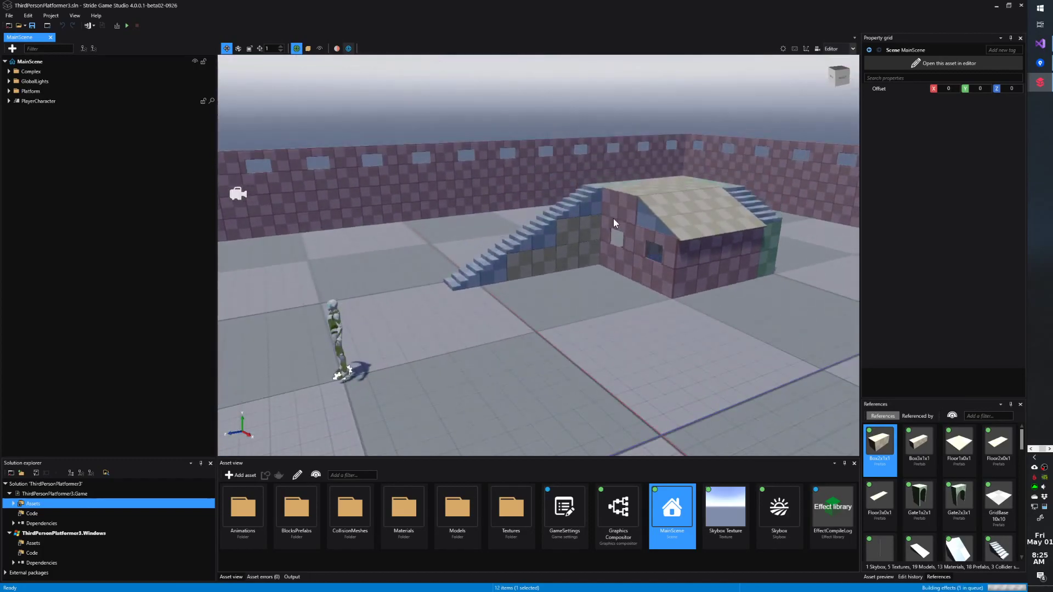
pyautogui.click(12, 50)
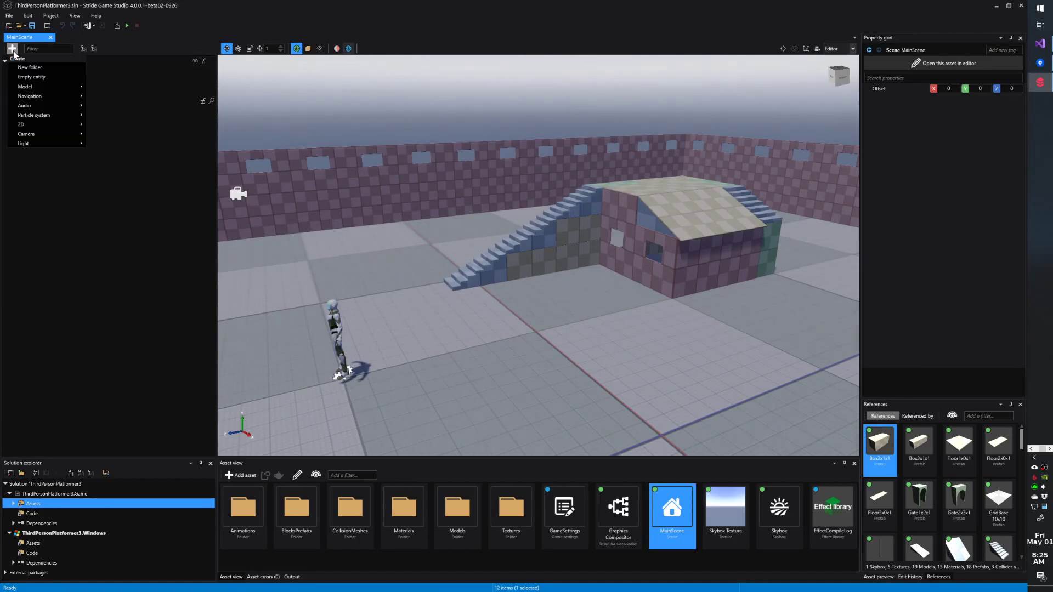
pyautogui.click(35, 77)
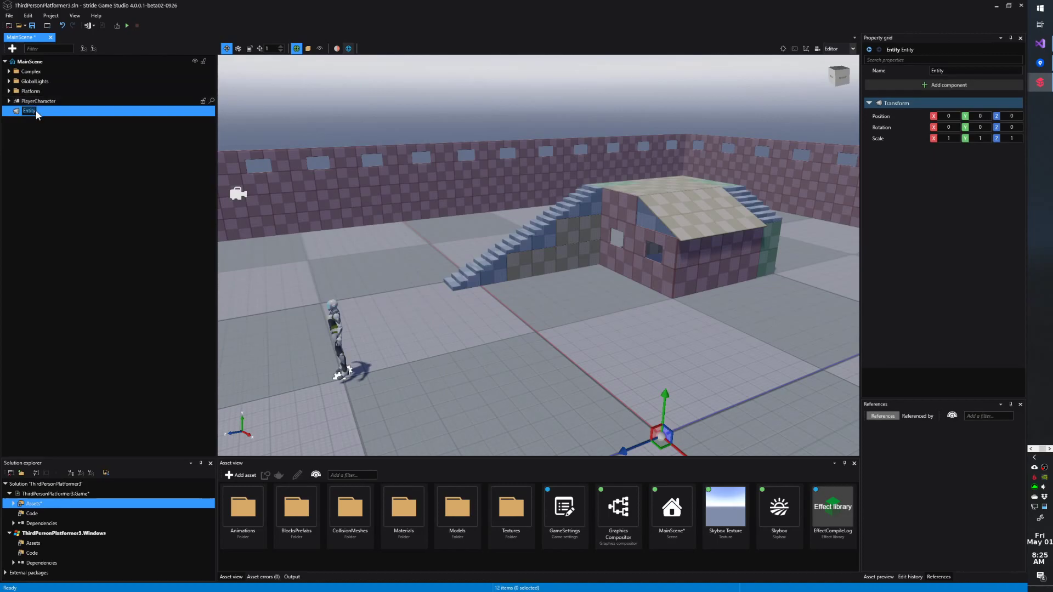
pyautogui.write('VoxelVolume')
pyautogui.press('Return')
# Give VoxelVolume a Voxel Volume component with an Emission+Opacity attribute
pyautogui.click(913, 85)
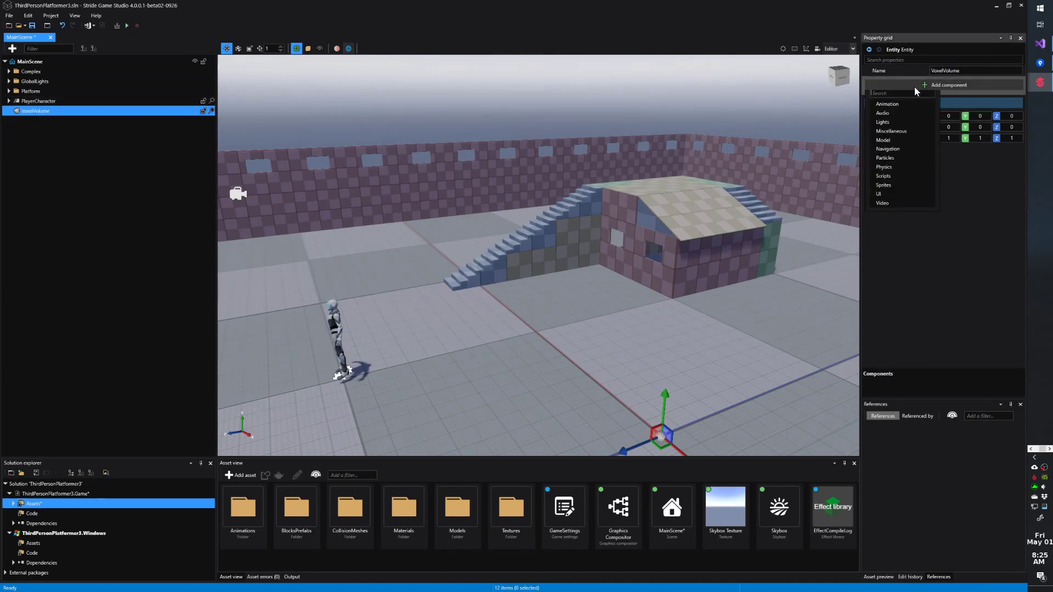
pyautogui.write('Voxel')
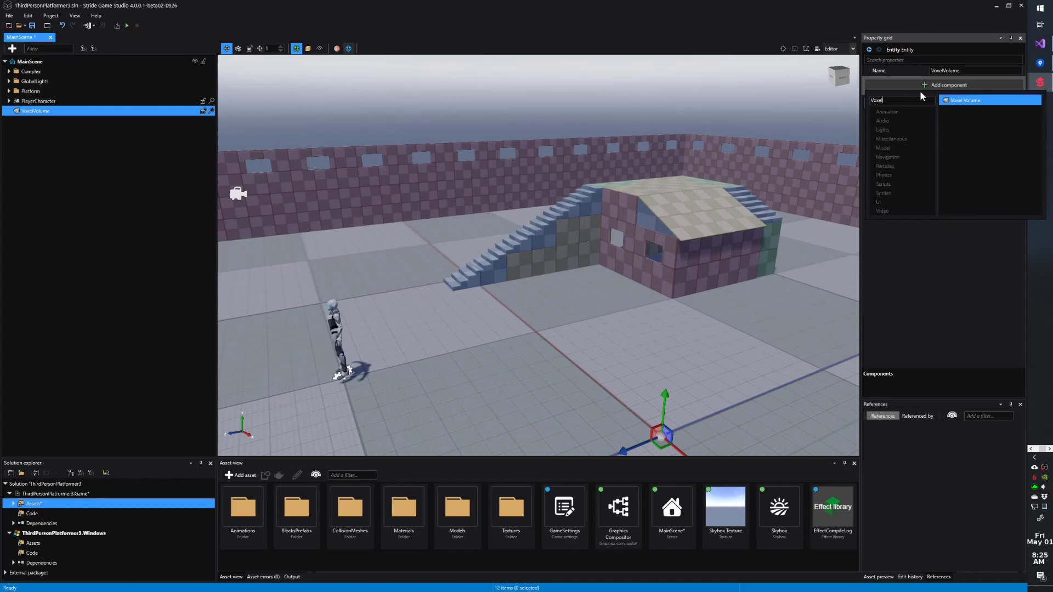
pyautogui.click(954, 101)
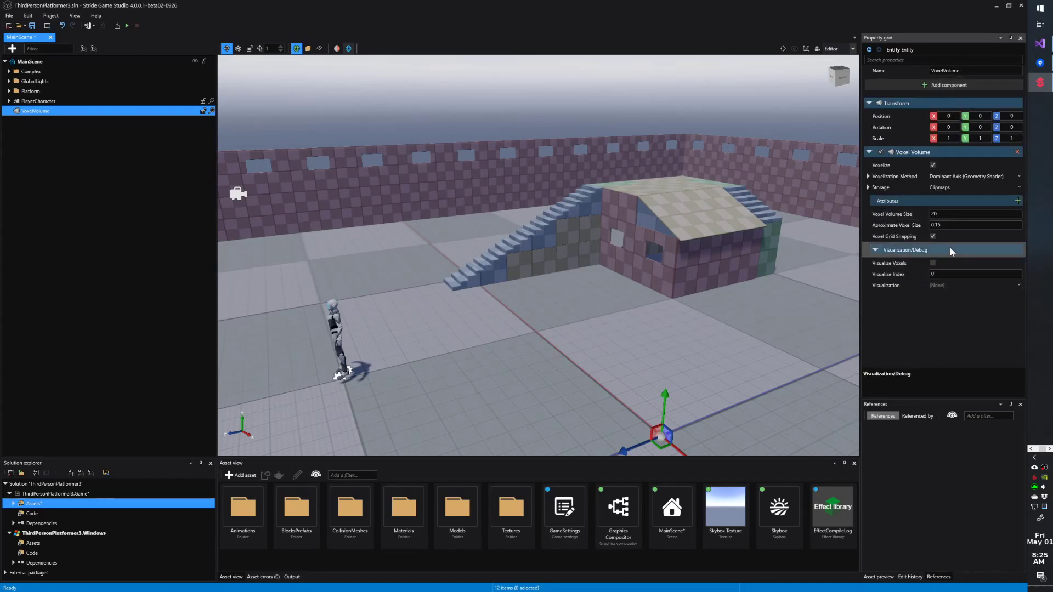
pyautogui.click(1018, 202)
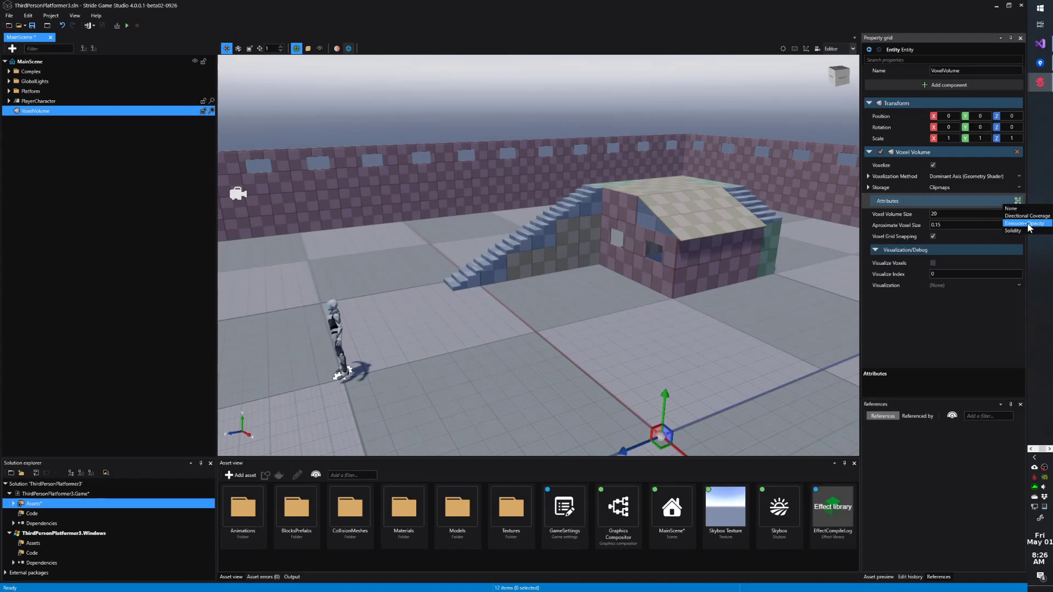
pyautogui.click(1023, 223)
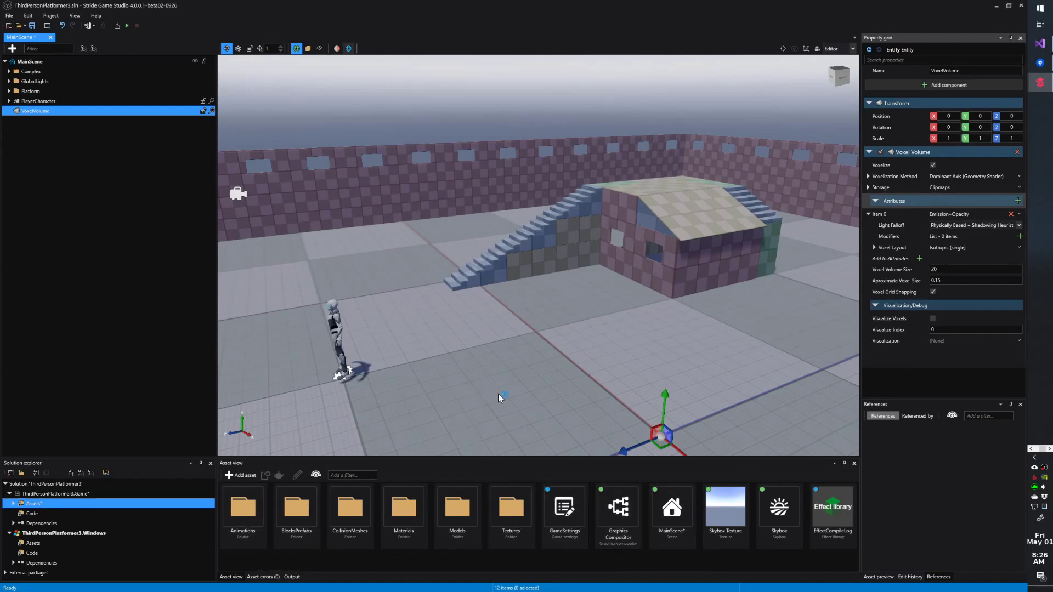
# Raise the Directional light in GlobalLights to about Y 5.087
pyautogui.click(623, 523)
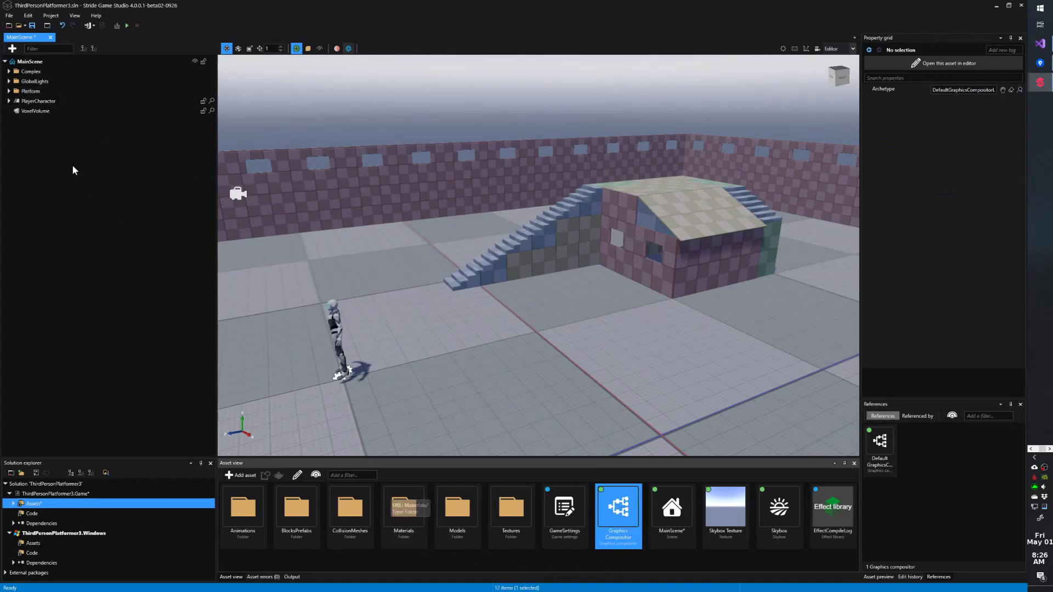
pyautogui.click(10, 81)
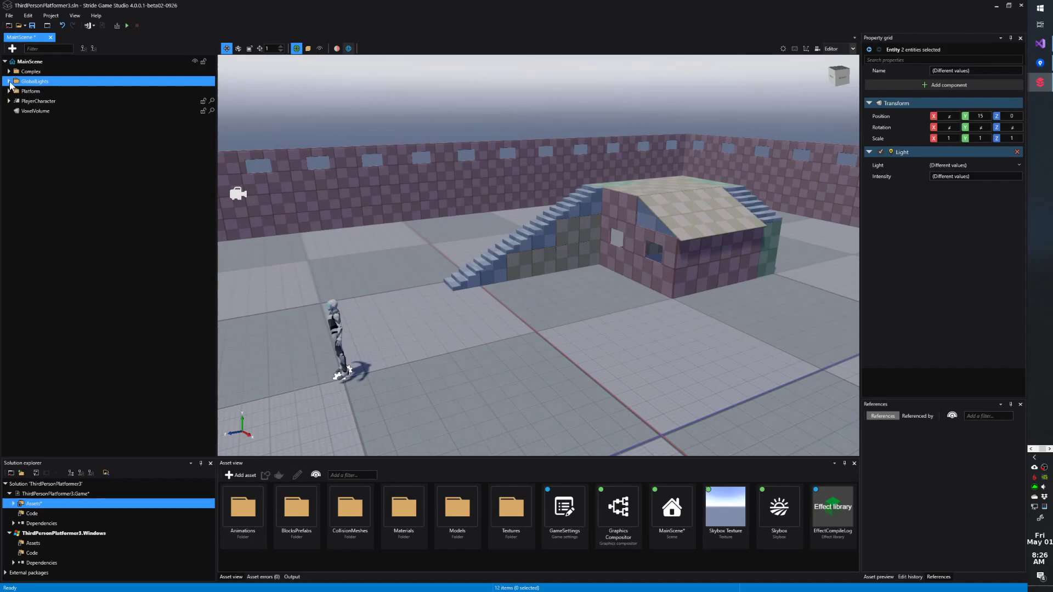
pyautogui.click(9, 81)
pyautogui.click(26, 92)
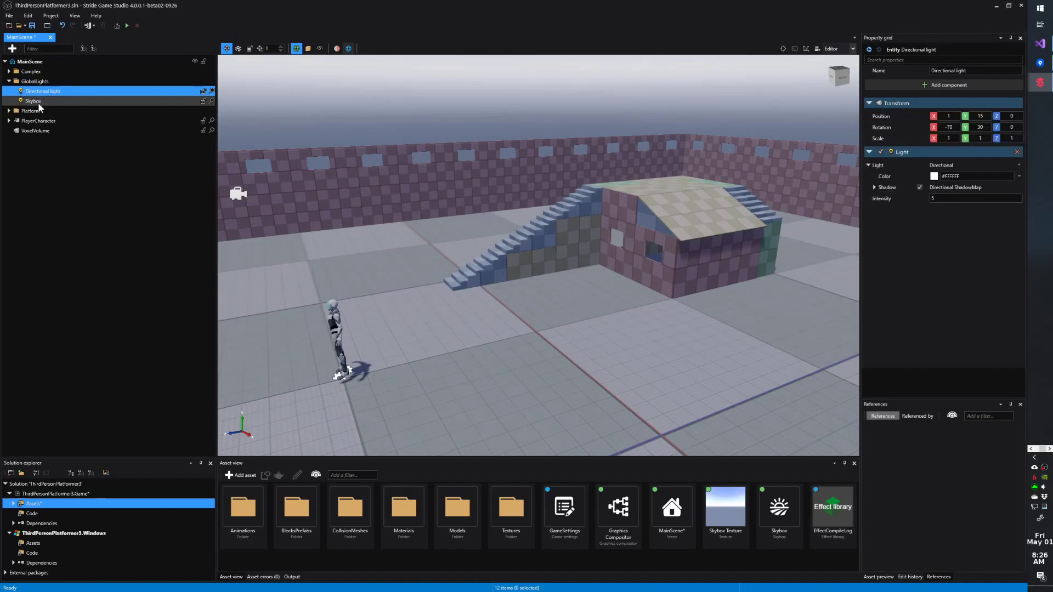
pyautogui.click(981, 116)
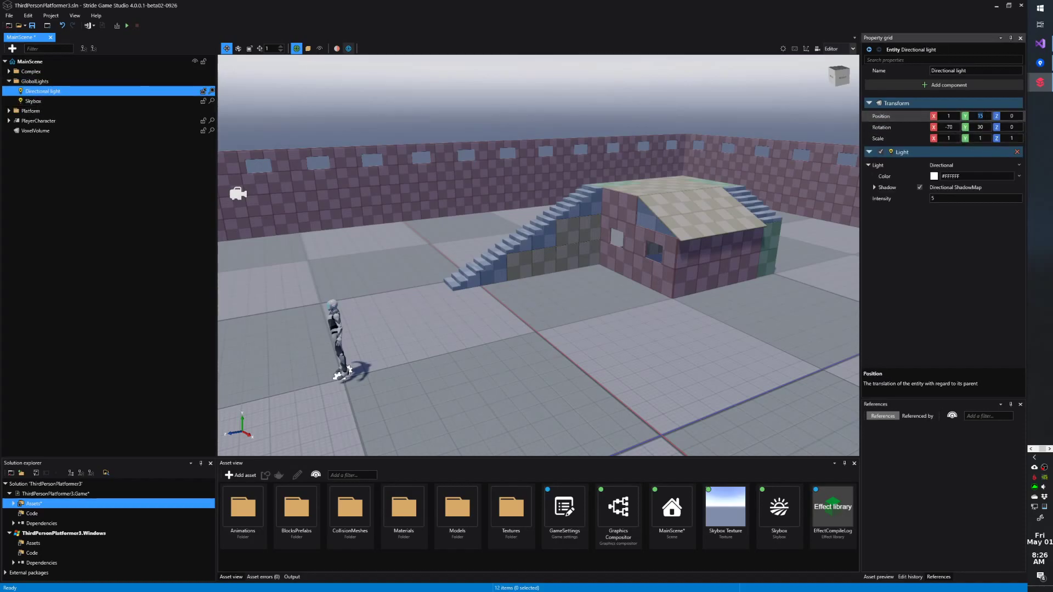
pyautogui.press('Return')
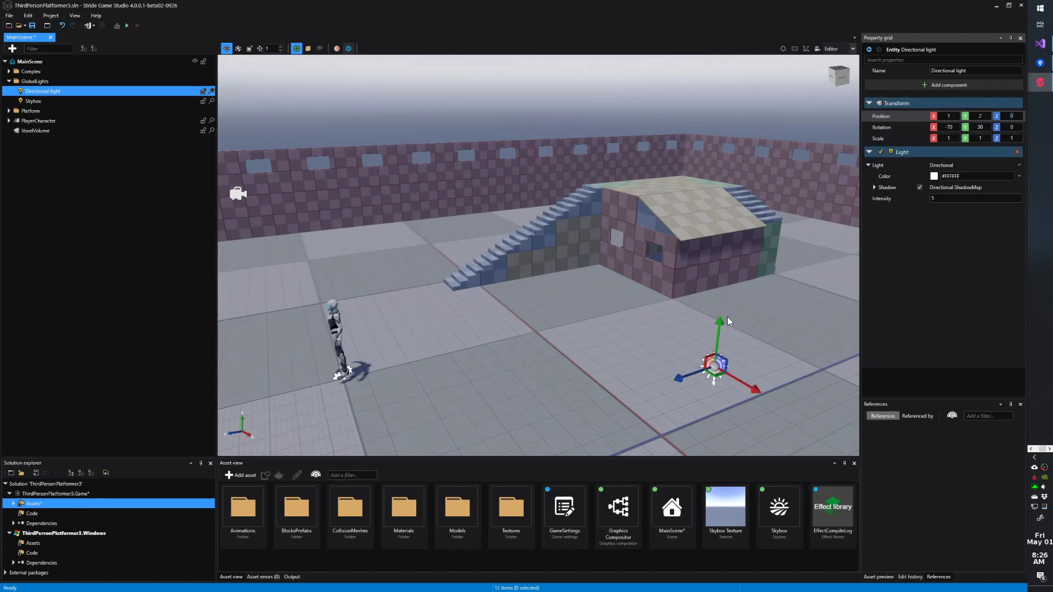
pyautogui.moveTo(721, 235); pyautogui.dragTo(734, 174)
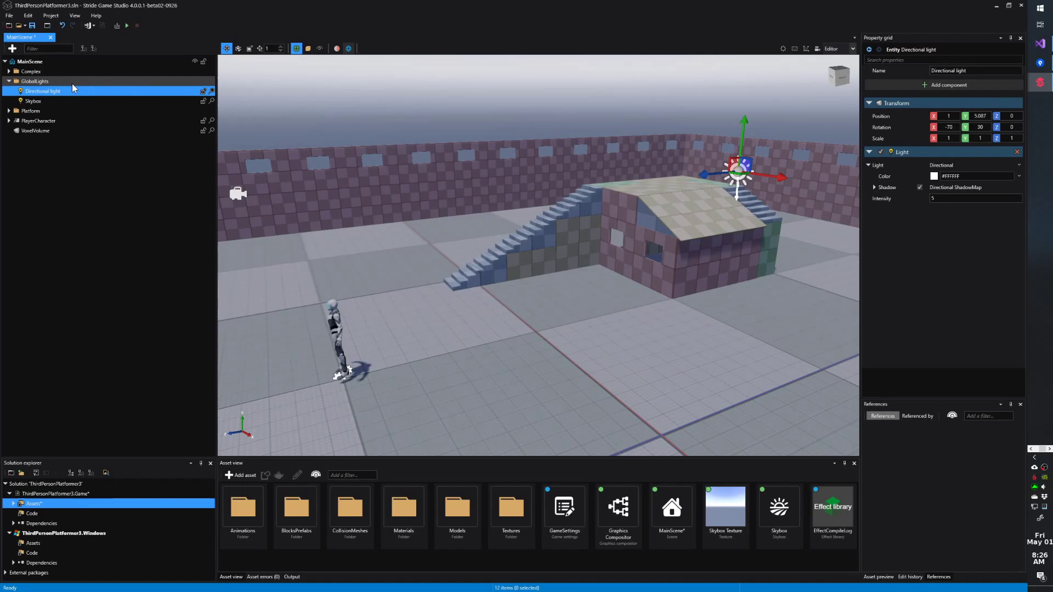
# Set the Skybox light intensity to 0
pyautogui.click(54, 100)
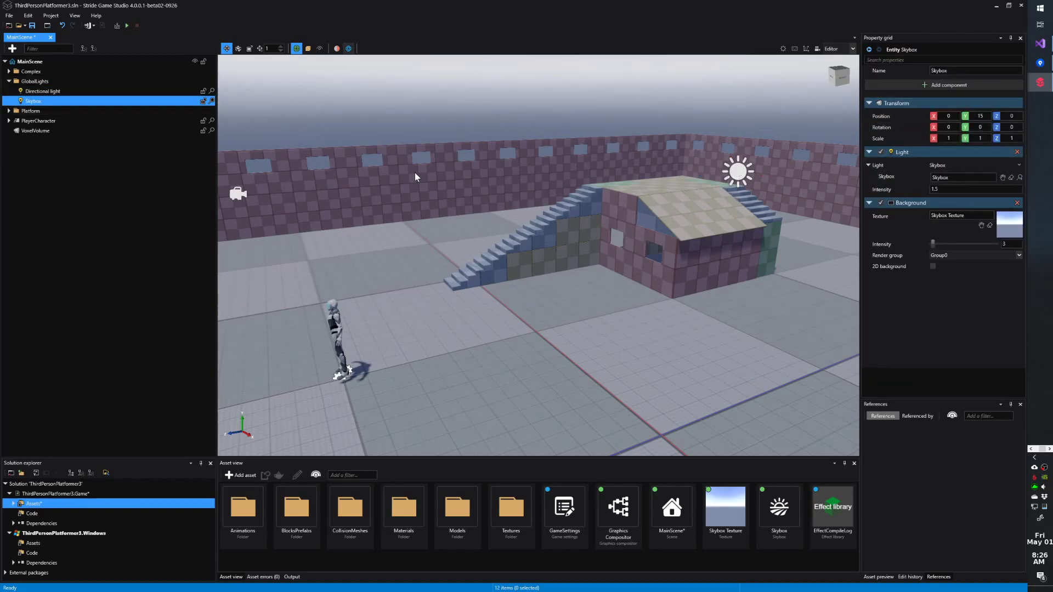
pyautogui.click(959, 189)
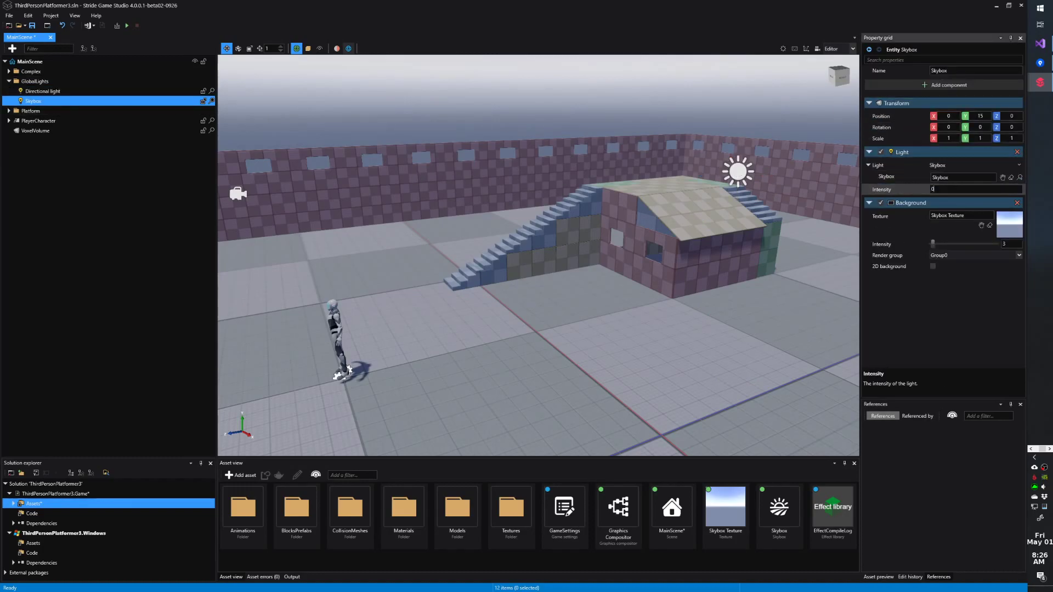
pyautogui.press('Return')
pyautogui.click(735, 167)
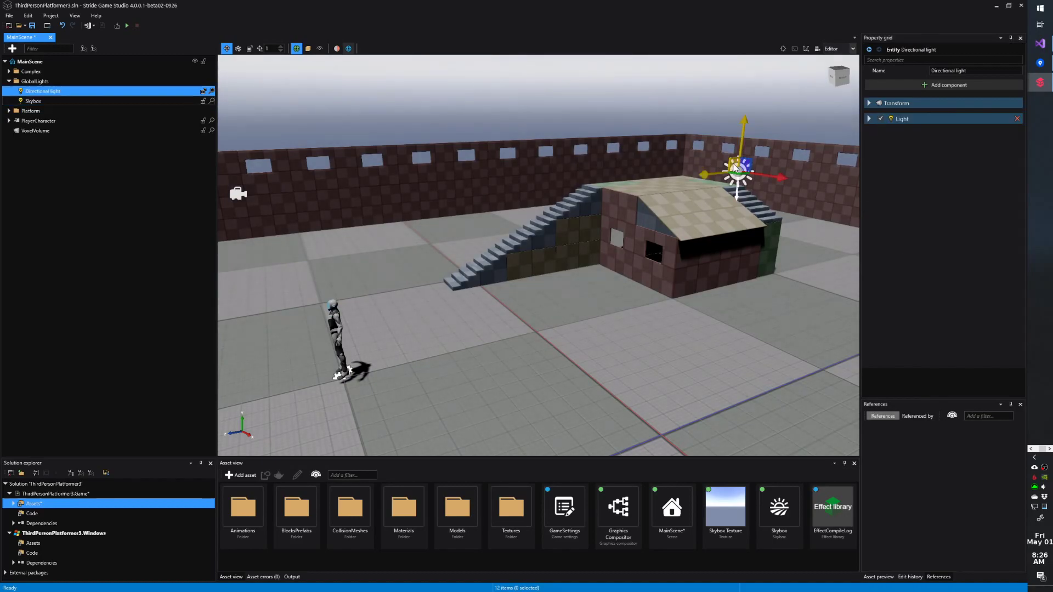
# Rotate the Directional light to about -29.51, 159.554, -46.238 for long shadows
pyautogui.click(239, 49)
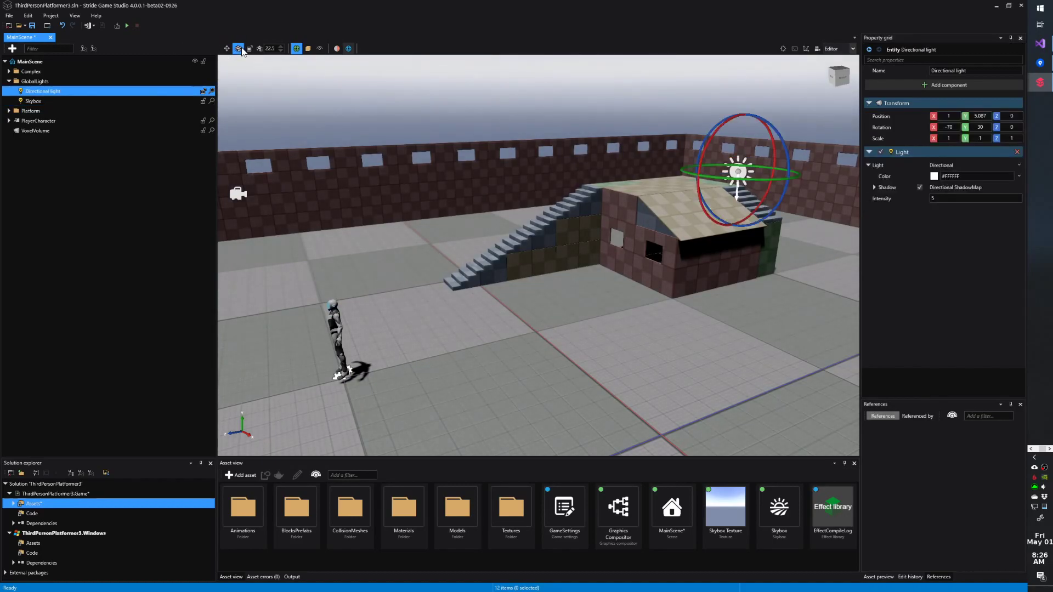
pyautogui.moveTo(777, 181); pyautogui.dragTo(630, 296)
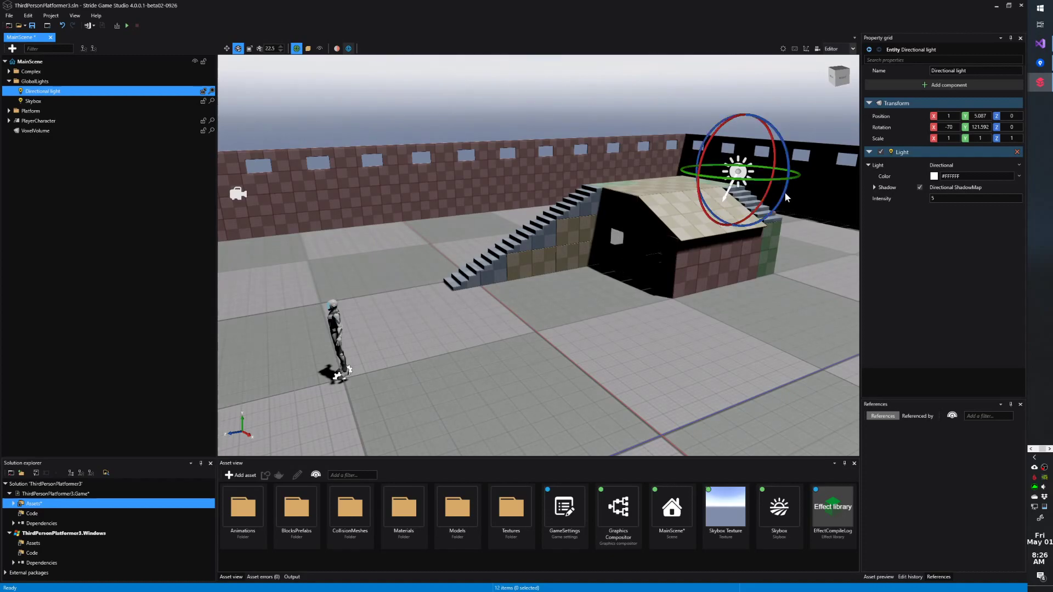
pyautogui.moveTo(789, 197); pyautogui.dragTo(794, 175)
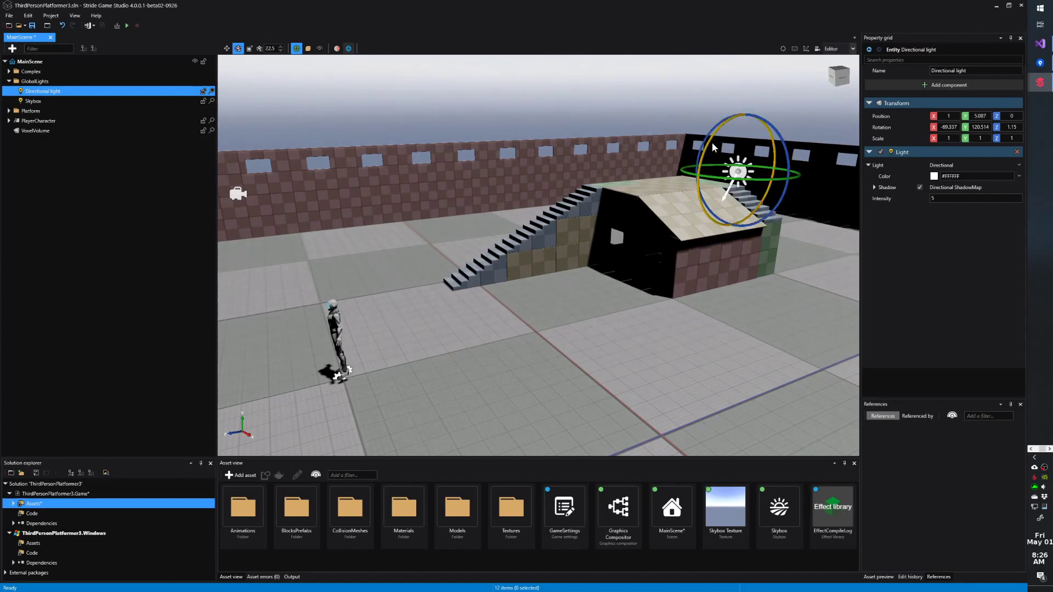
pyautogui.moveTo(708, 144); pyautogui.dragTo(703, 205)
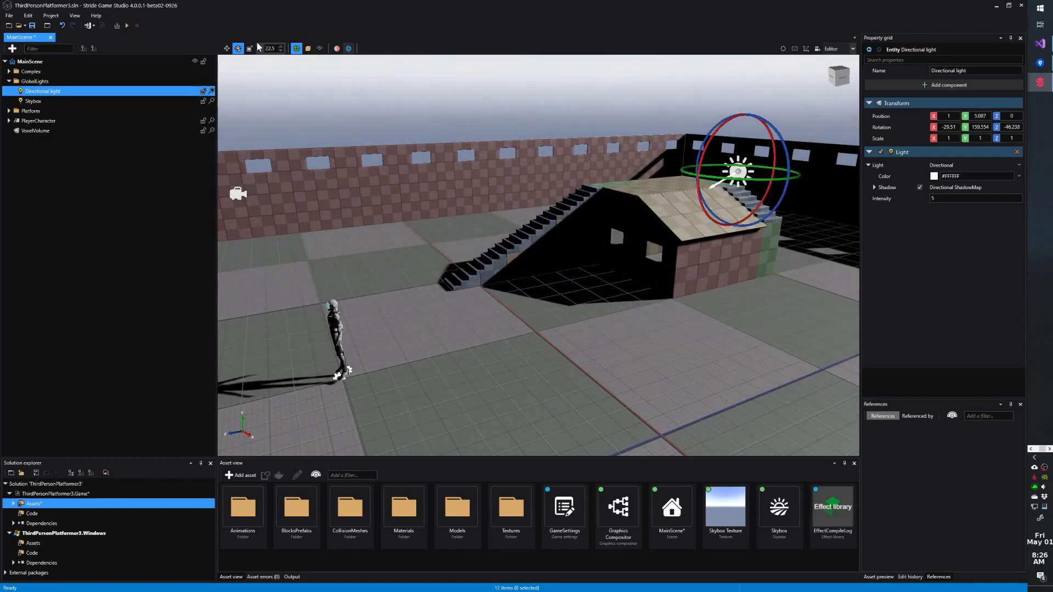
pyautogui.press('w')
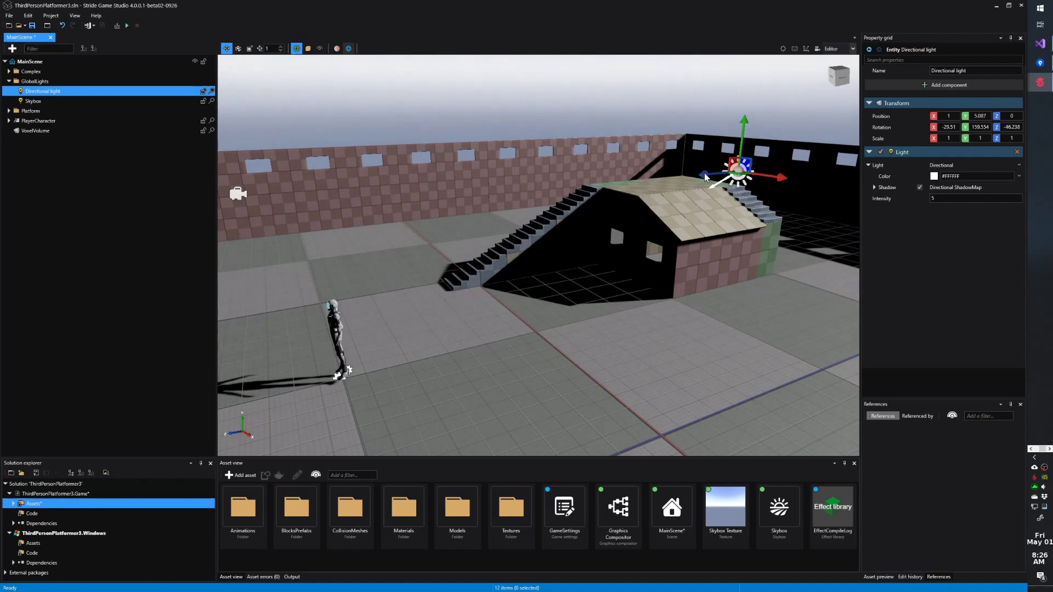
pyautogui.click(768, 180)
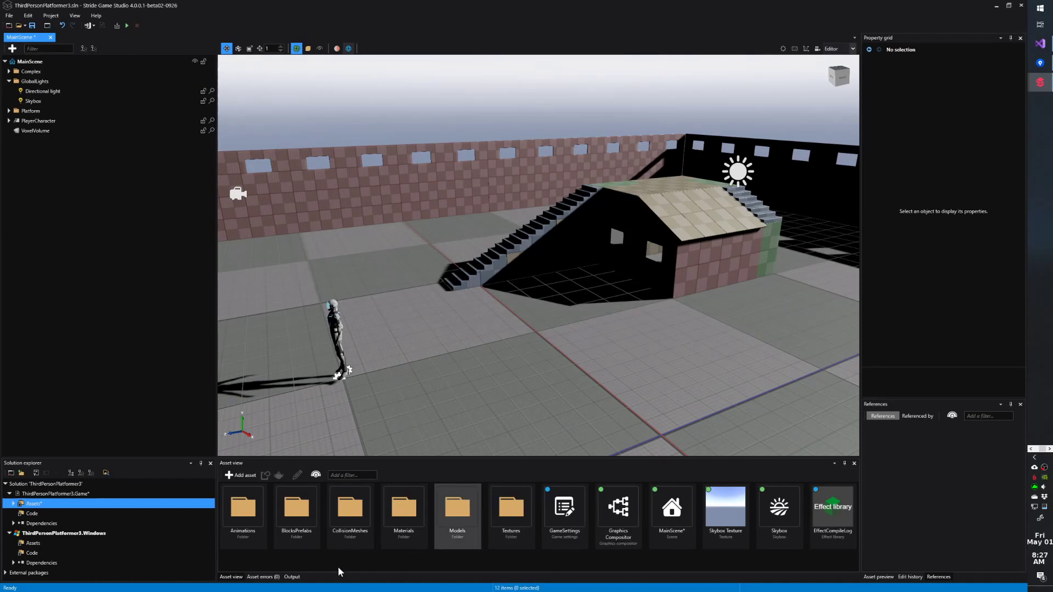
# Add a Voxel Cone Tracing graphics compositor asset
pyautogui.click(239, 475)
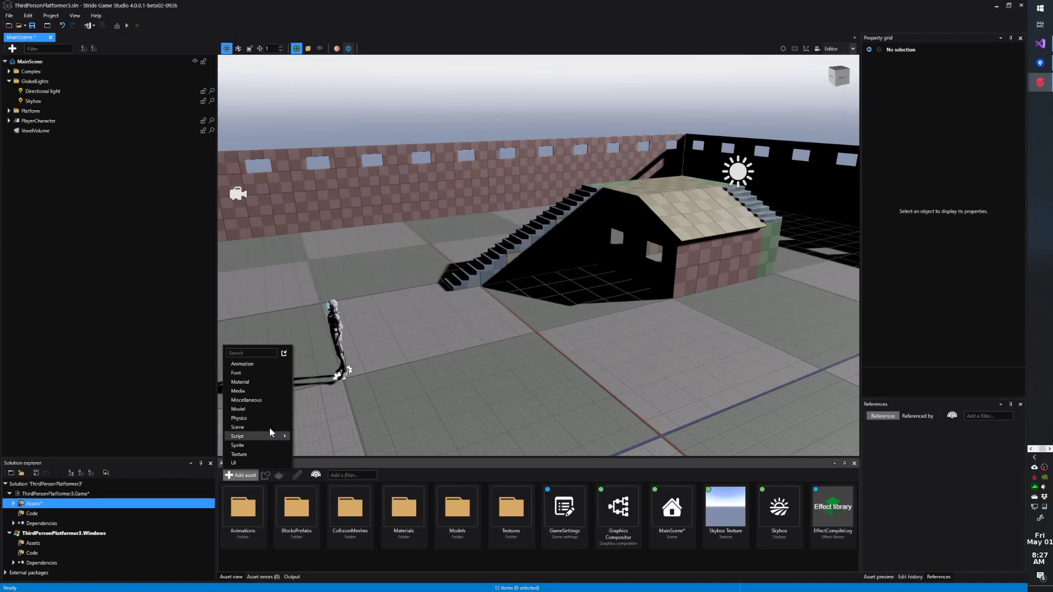
pyautogui.moveTo(254, 401)
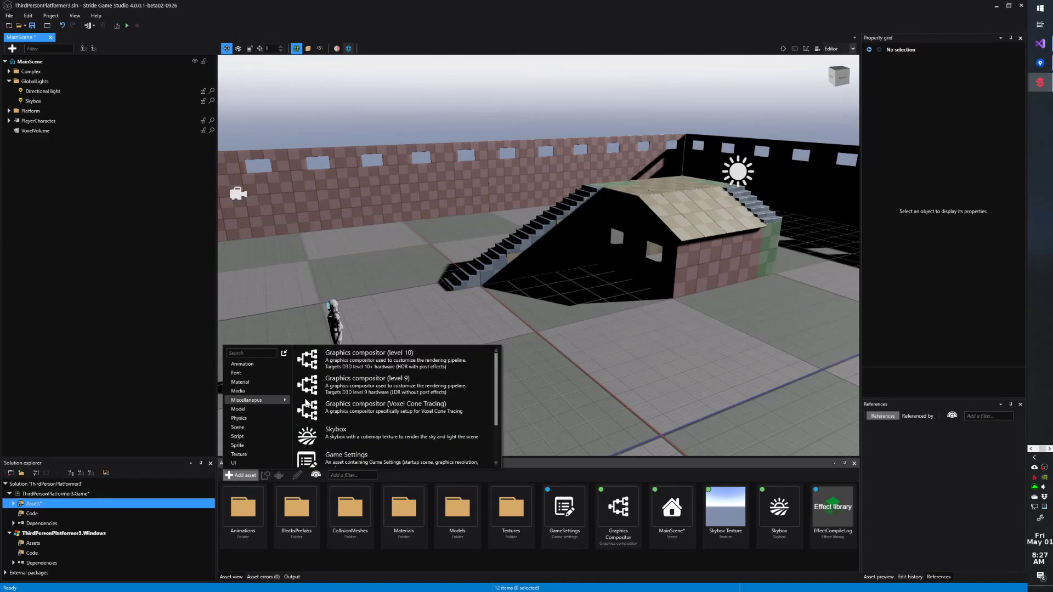
pyautogui.click(376, 403)
# Rename the new compositor asset to VoxelGI_Compositor
pyautogui.rightClick(652, 541)
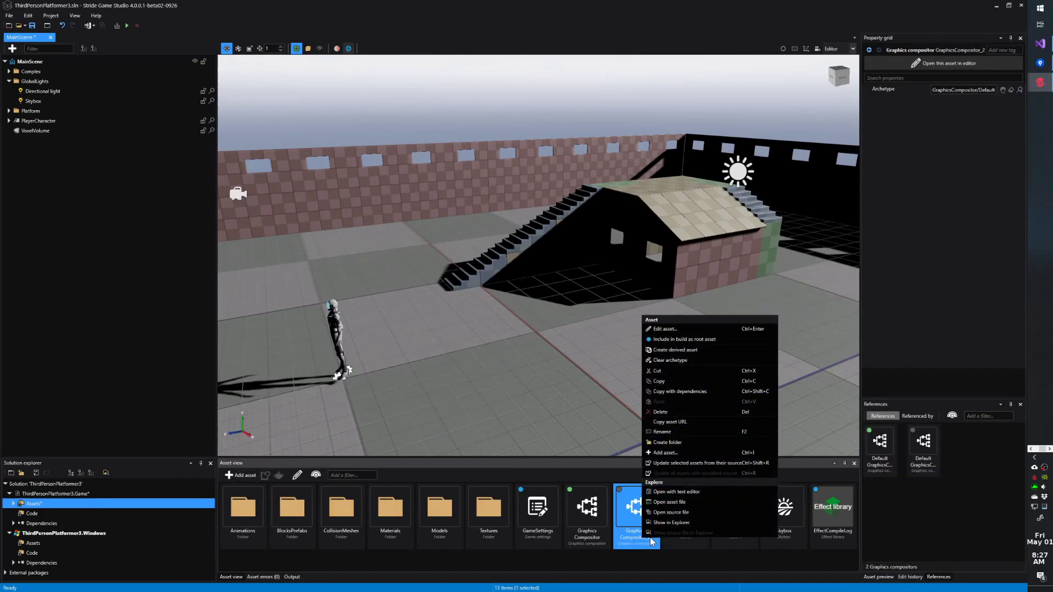
pyautogui.click(673, 434)
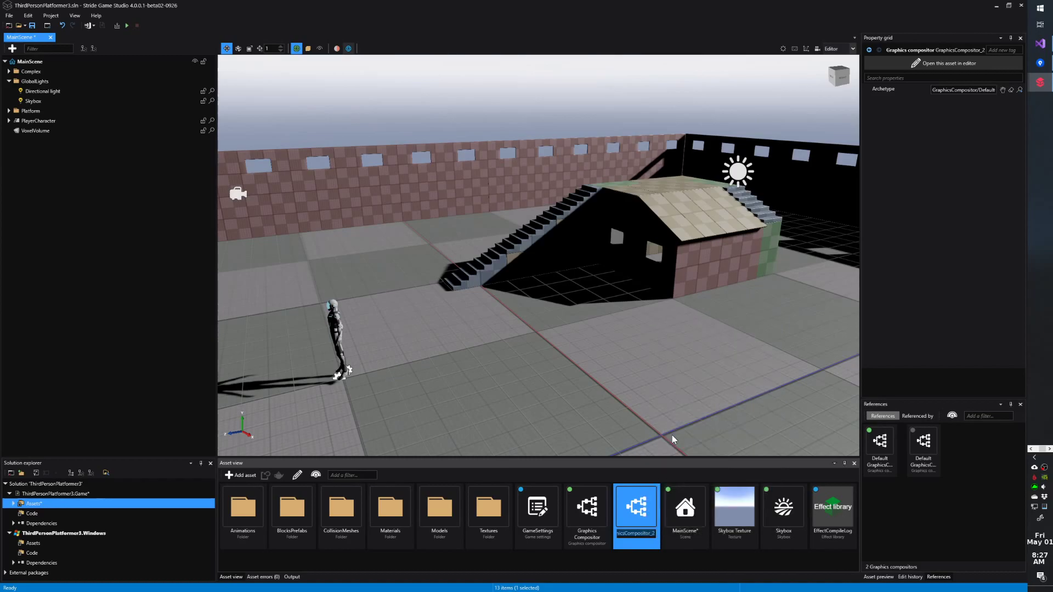
pyautogui.write('VoxelGI_Compositor')
pyautogui.press('Return')
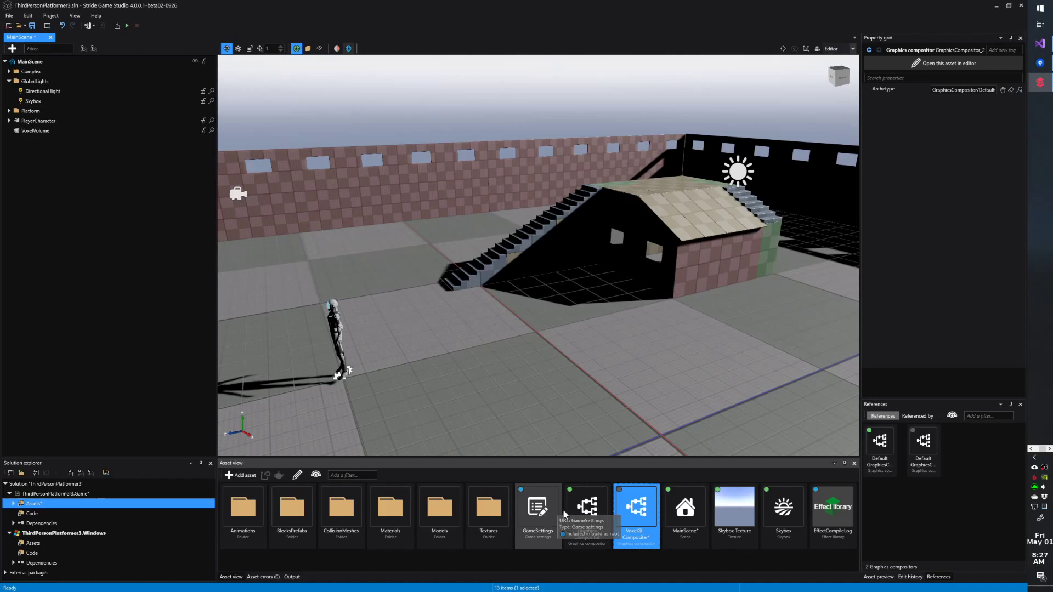
# Set GameSettings' Graphics Compositor to VoxelGI_Compositor
pyautogui.click(547, 514)
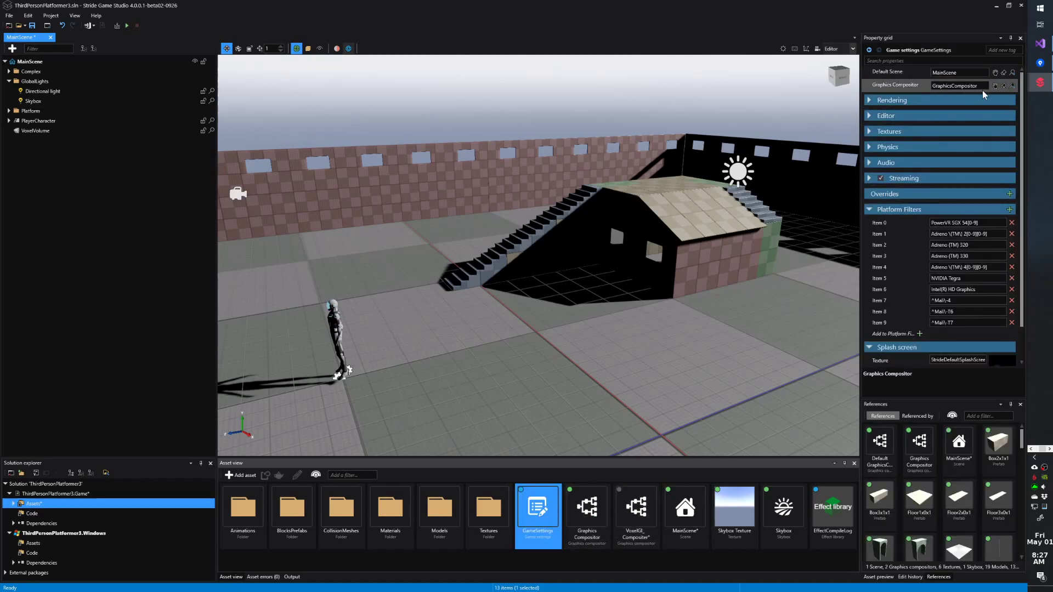
pyautogui.click(995, 85)
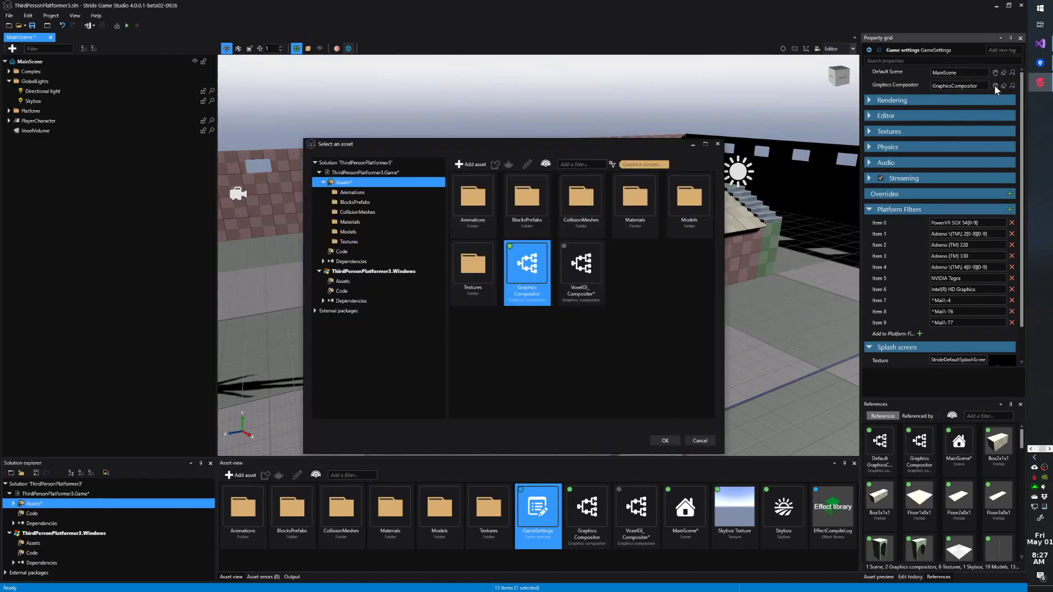
pyautogui.click(571, 271)
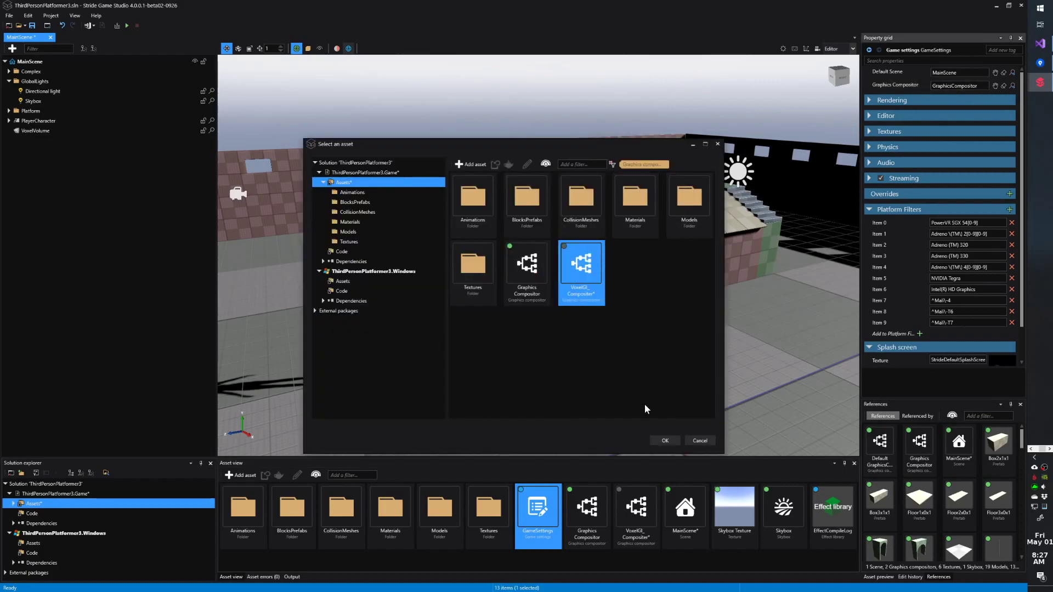
pyautogui.click(665, 440)
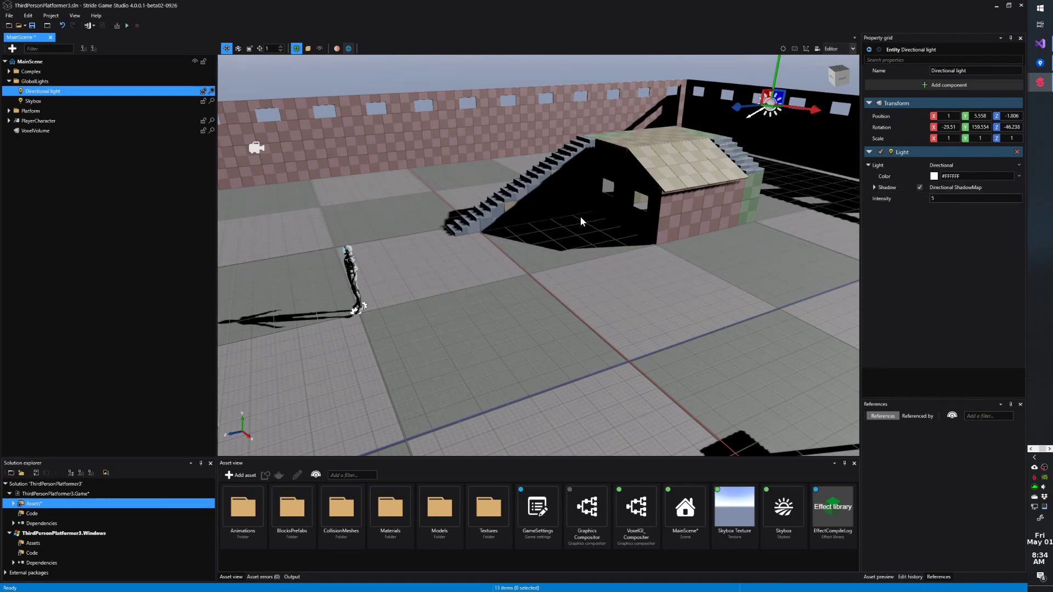
# Create an ambient light under GlobalLights named VoxelGI Ambient
pyautogui.click(42, 84)
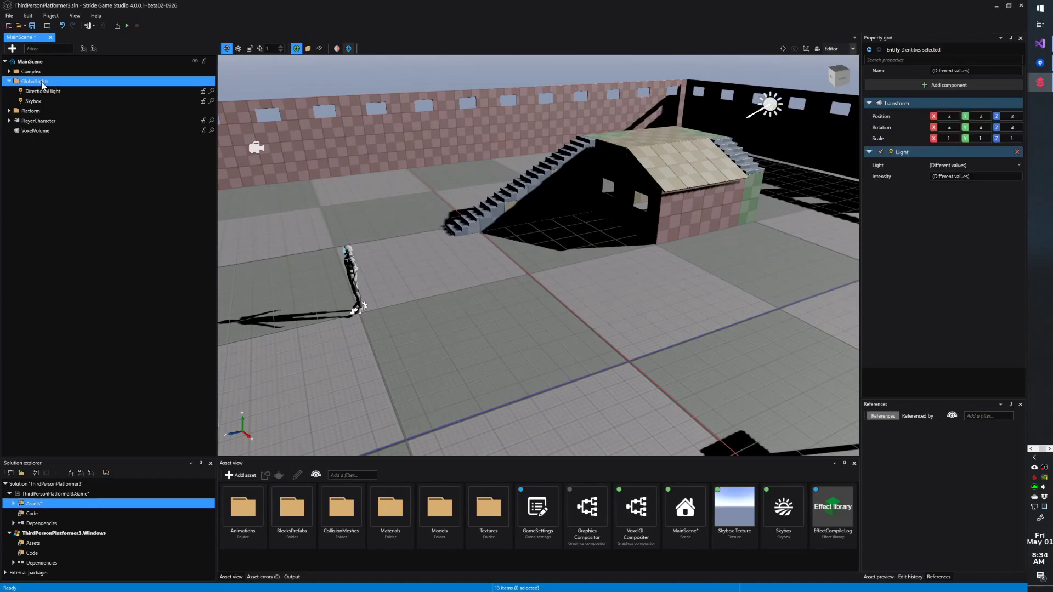
pyautogui.rightClick(43, 83)
pyautogui.moveTo(80, 170)
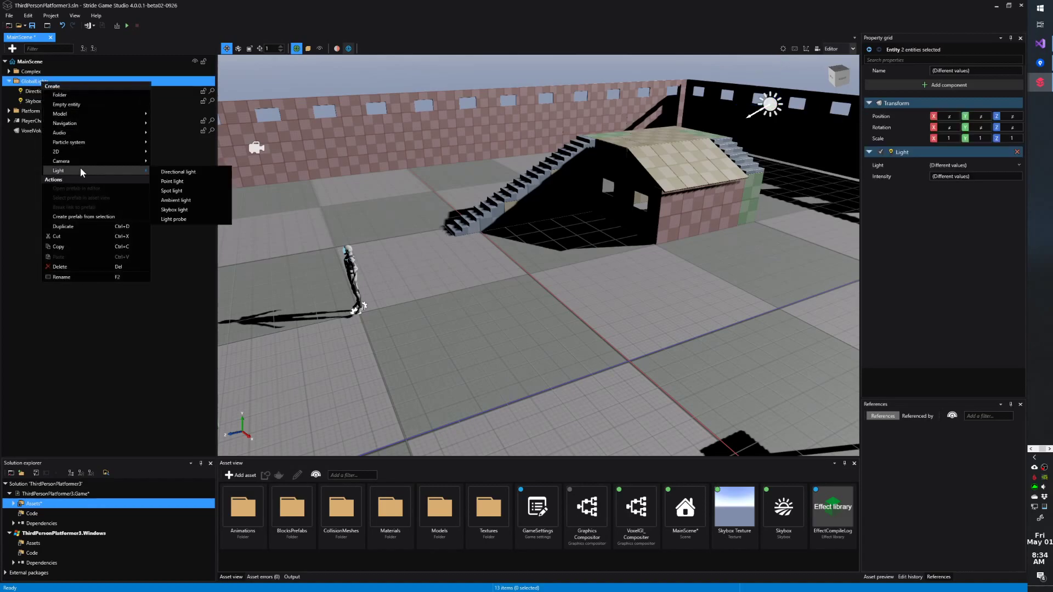
pyautogui.click(176, 200)
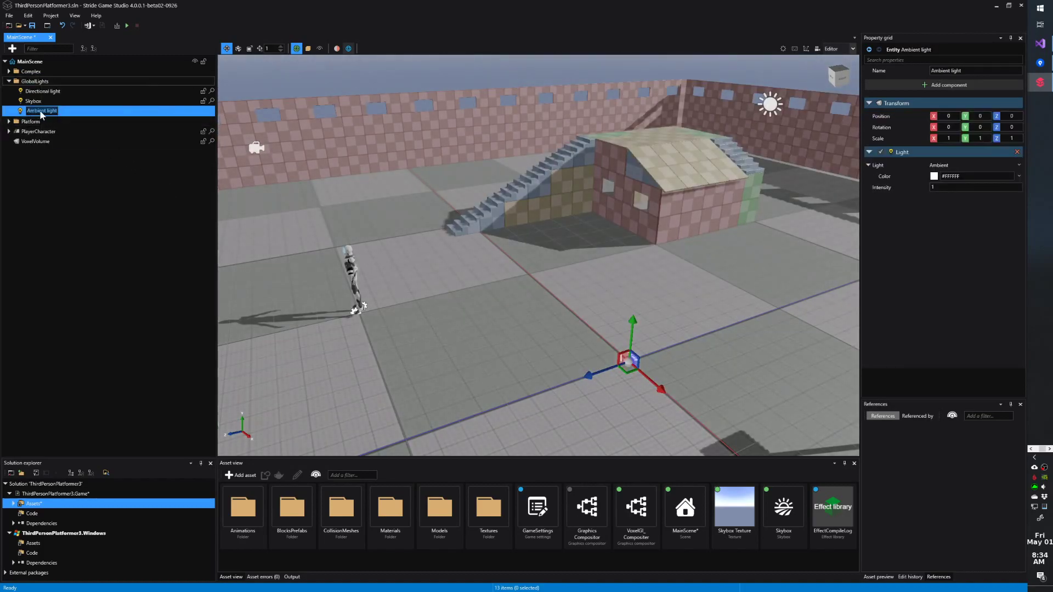
pyautogui.write('VoxelGI Ambient')
pyautogui.press('Return')
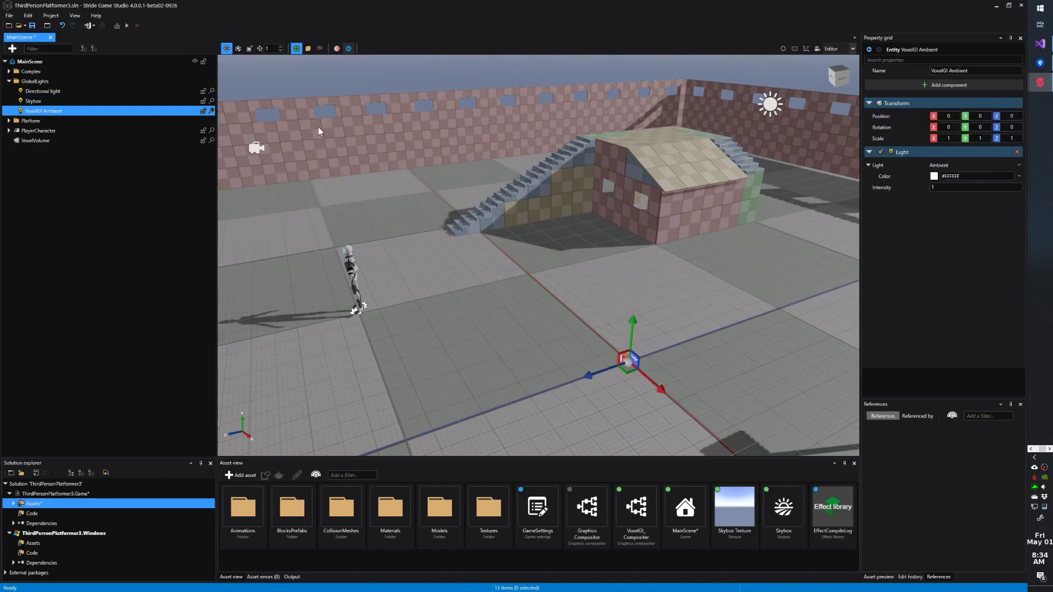
# Set VoxelGI Ambient's light type to Voxel with VoxelVolume as its volume, resuming rendering
pyautogui.click(1018, 165)
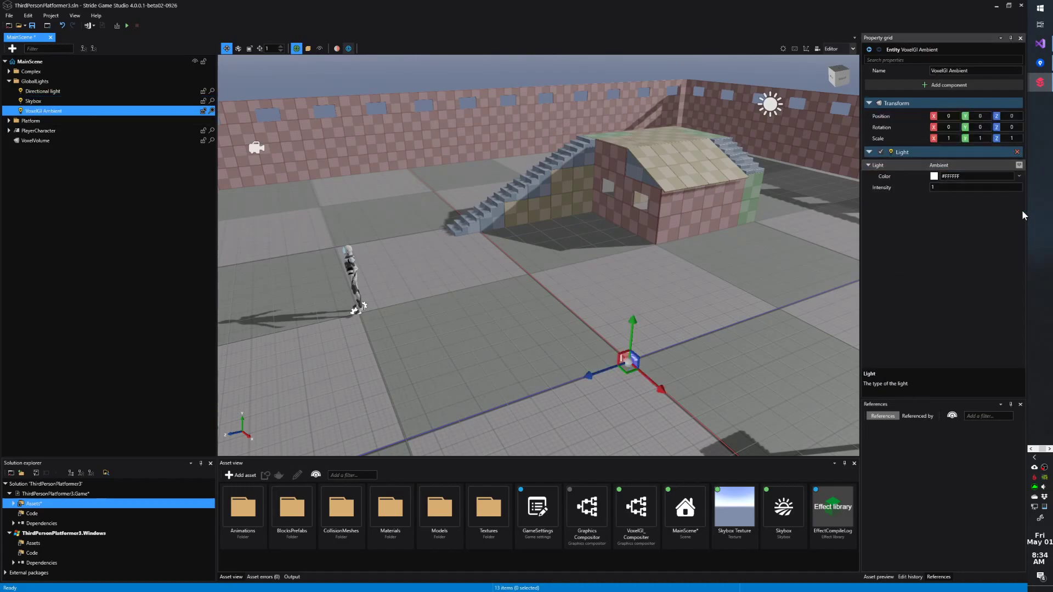
pyautogui.click(1022, 209)
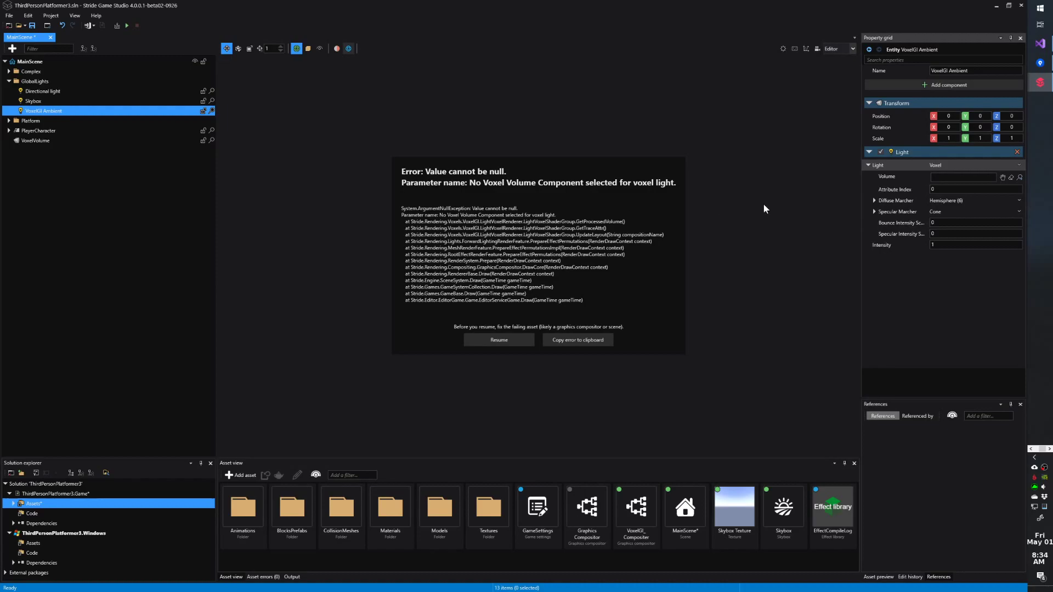
pyautogui.click(1003, 177)
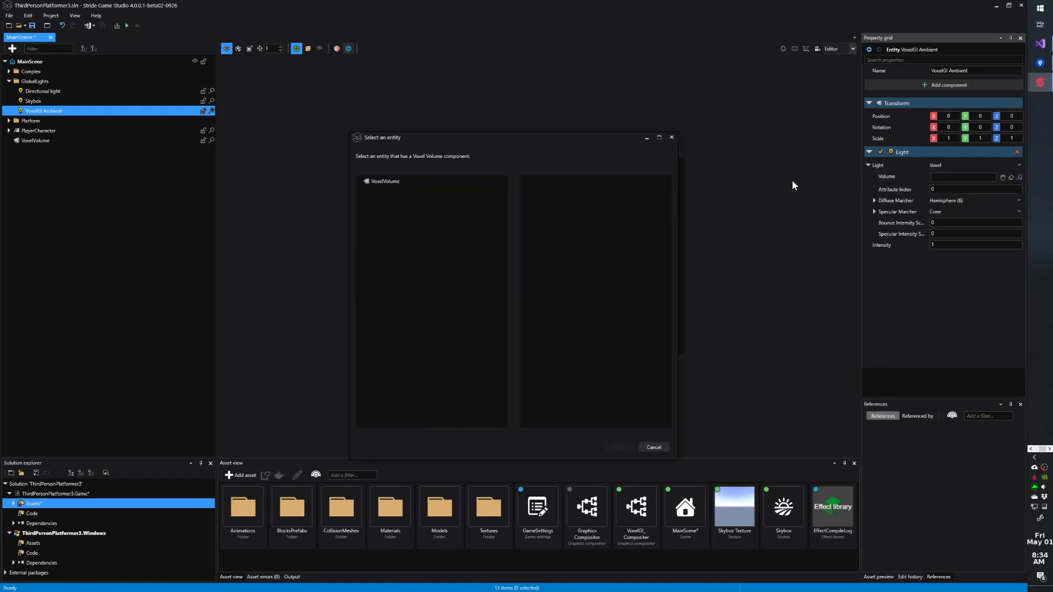
pyautogui.click(440, 184)
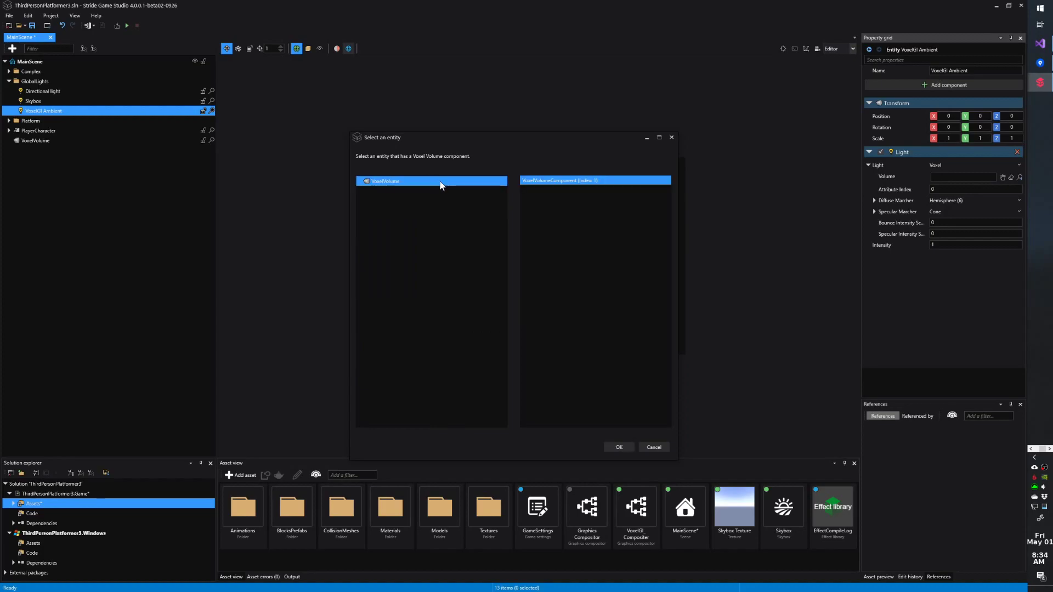
pyautogui.click(618, 447)
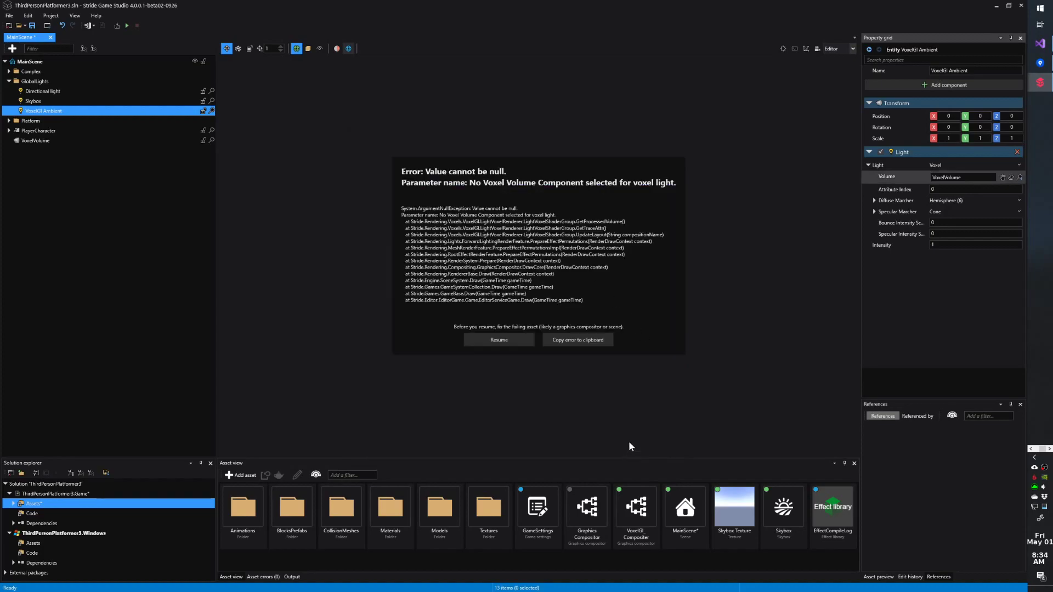
pyautogui.click(500, 341)
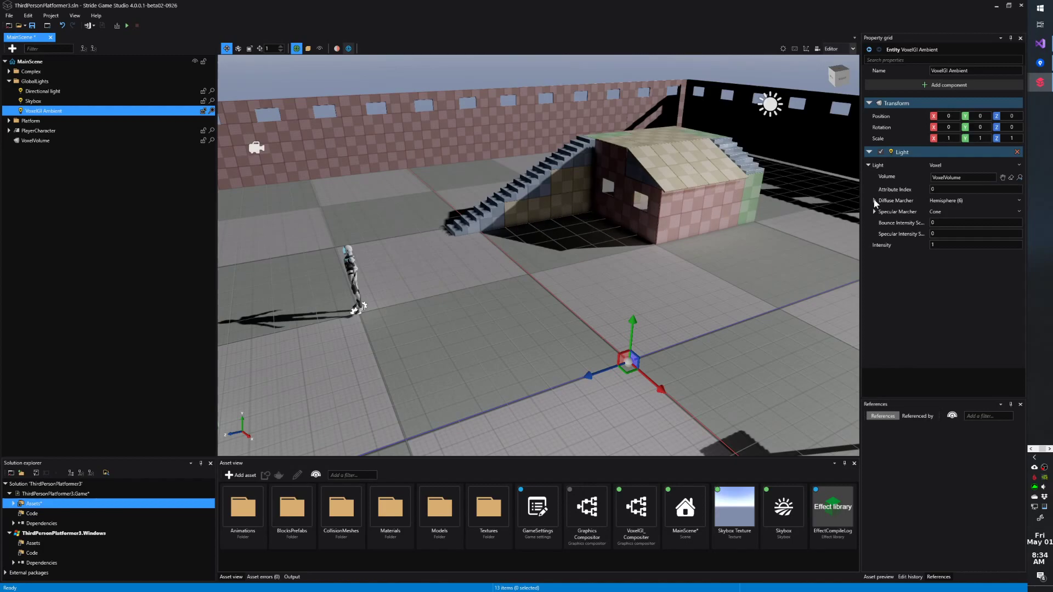
pyautogui.click(950, 245)
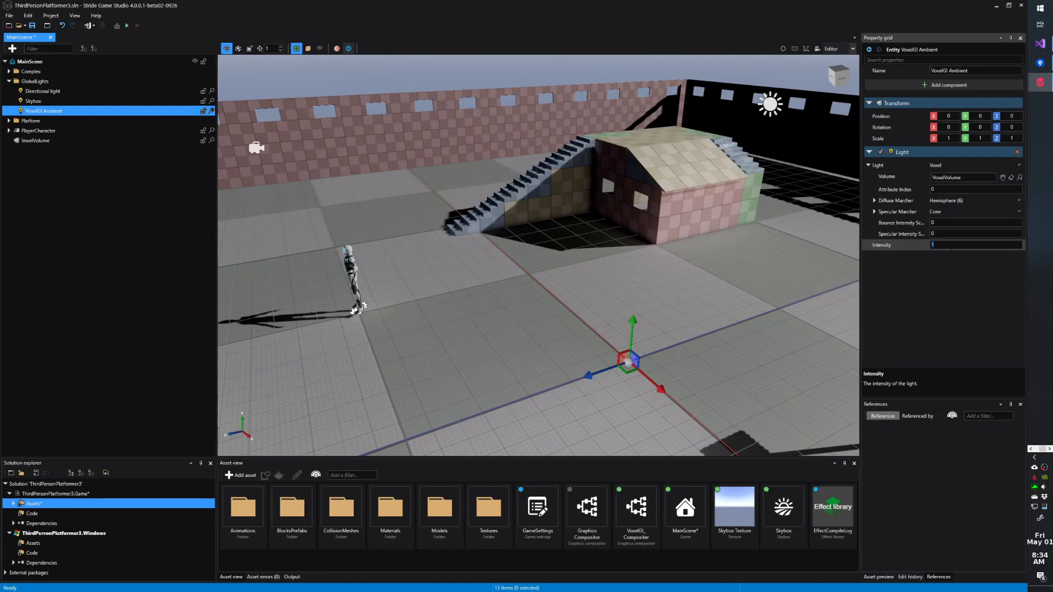
pyautogui.write('0')
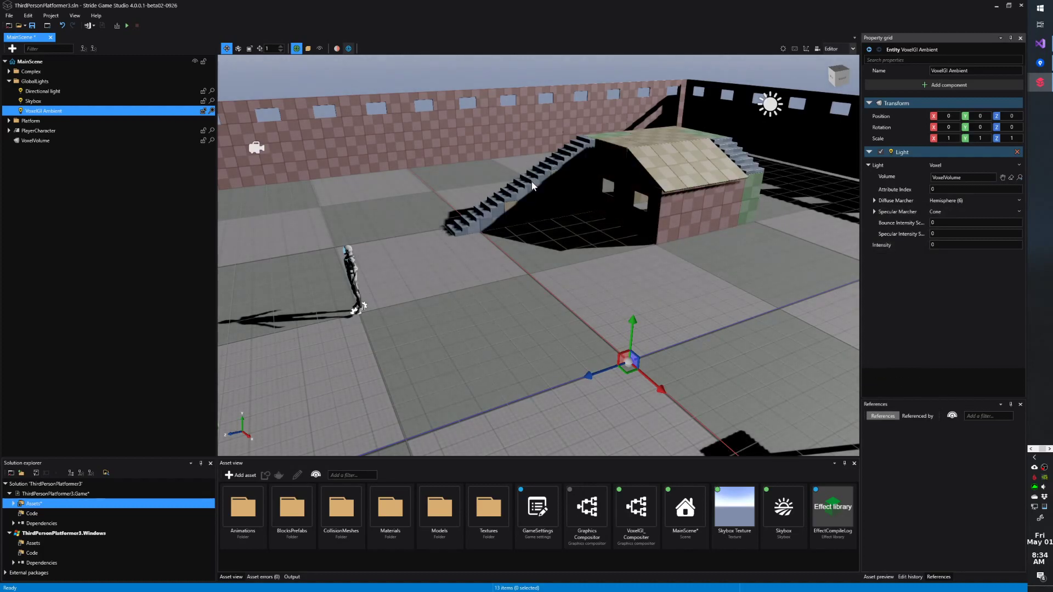
pyautogui.click(950, 246)
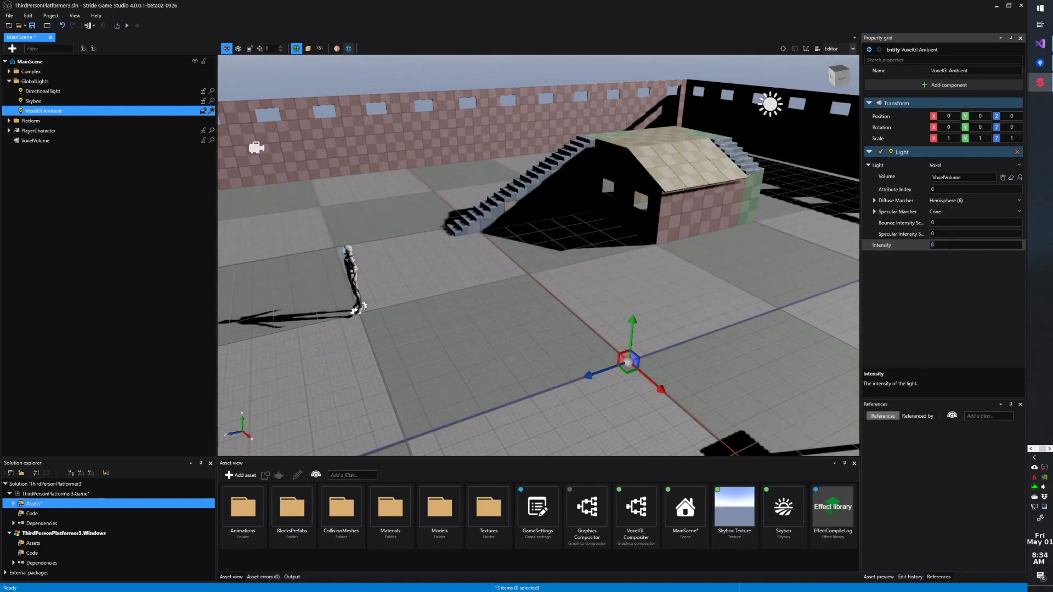
pyautogui.press('Return')
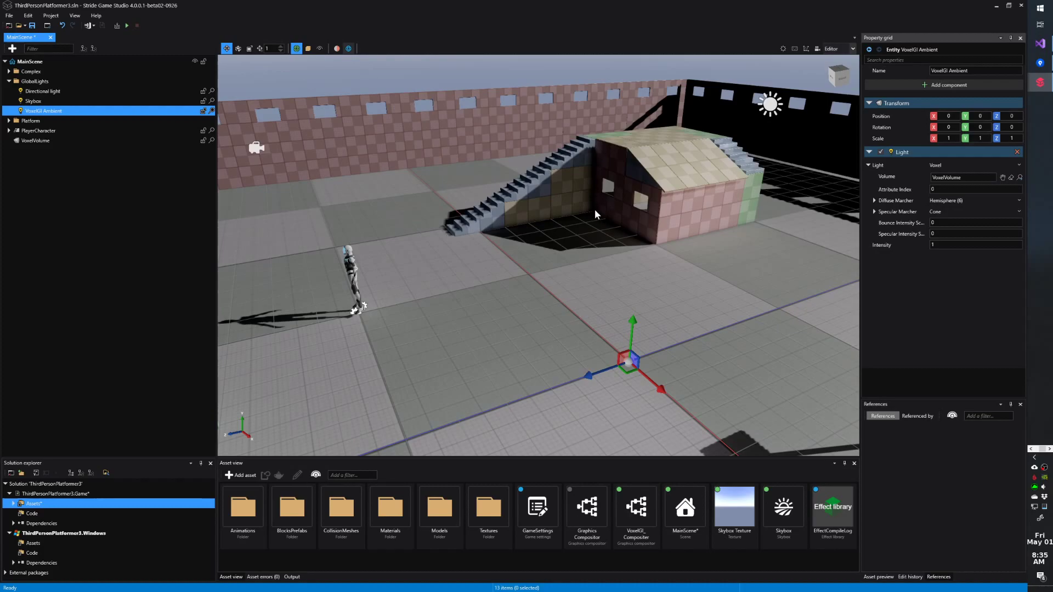
# Select the MannequinModel and move it across the floor beside the stairs
pyautogui.click(361, 283)
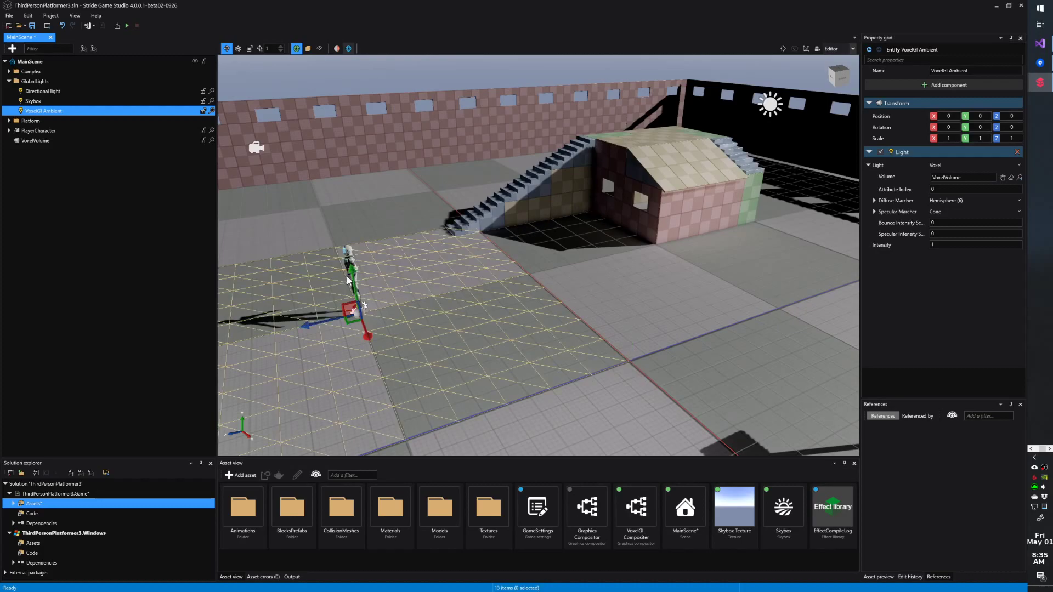
pyautogui.click(388, 264)
pyautogui.press('f')
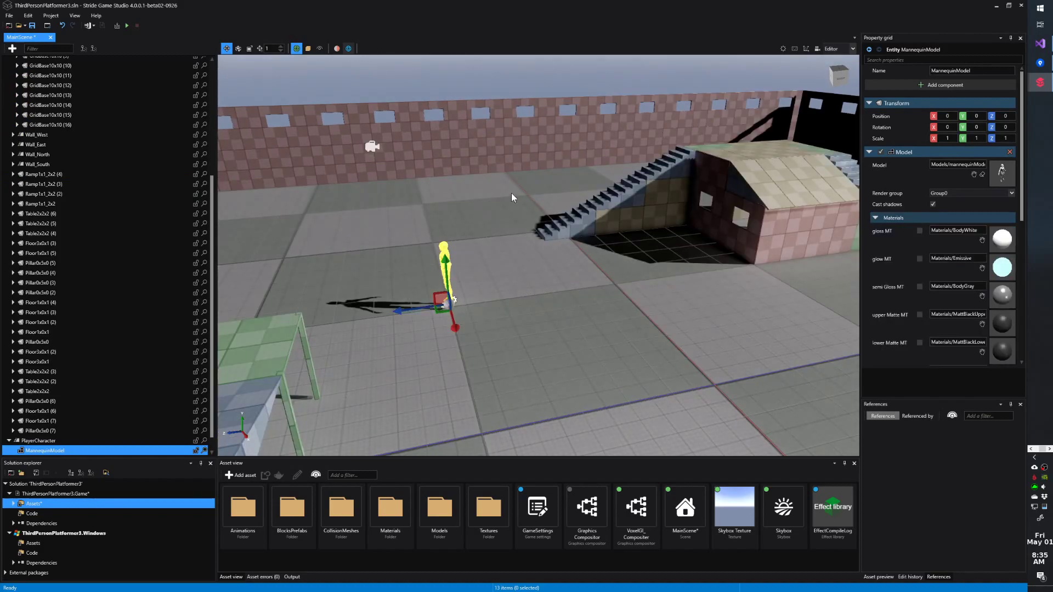
pyautogui.moveTo(511, 195); pyautogui.dragTo(533, 173, button='right')
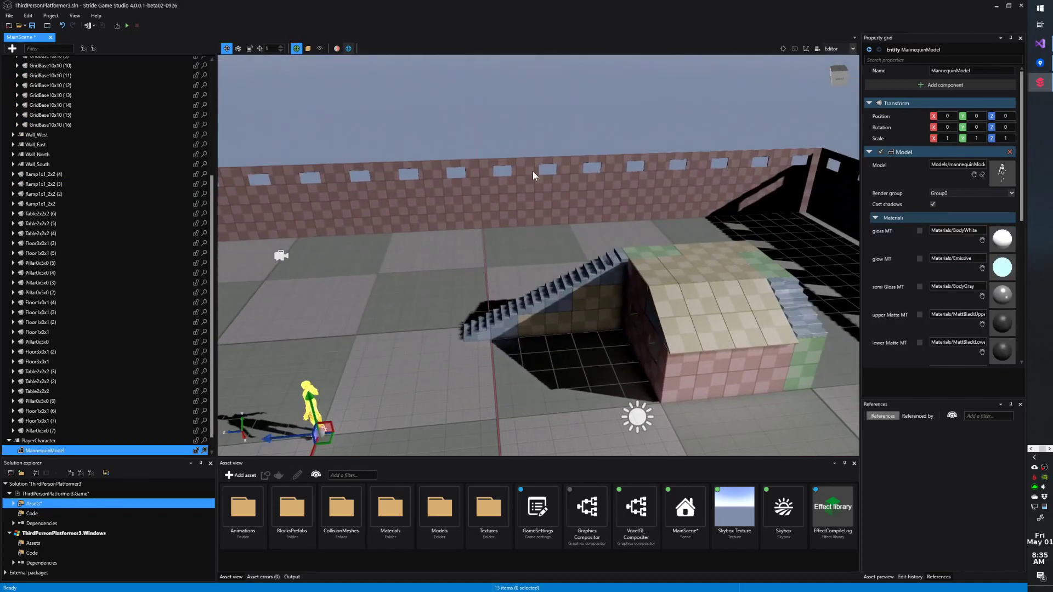
pyautogui.moveTo(322, 405); pyautogui.dragTo(696, 347)
# Rotate the mannequin to about Y 139 and nudge it further into the house
pyautogui.click(238, 49)
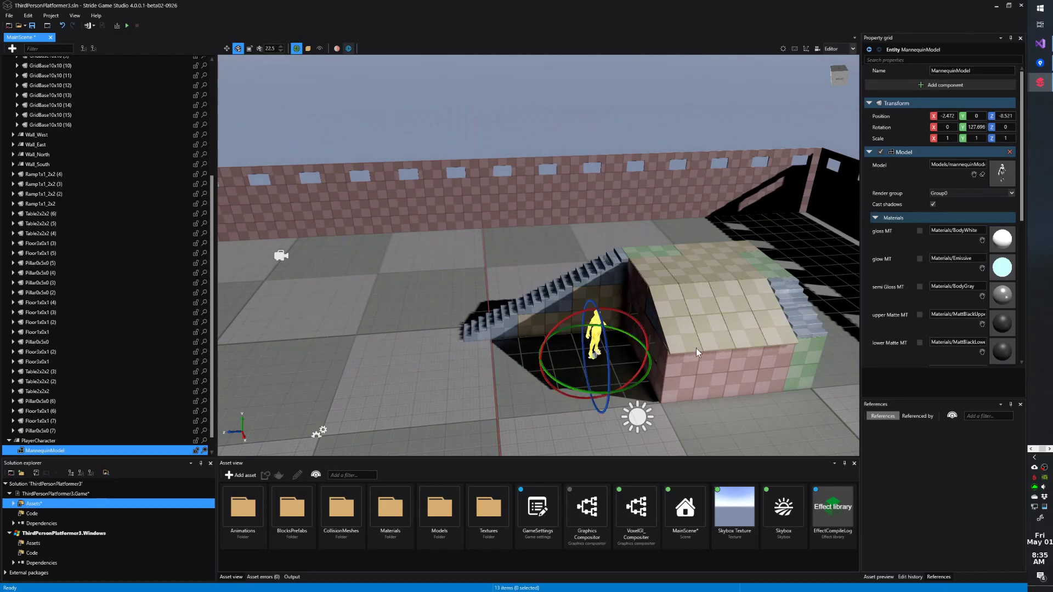
pyautogui.moveTo(577, 393); pyautogui.dragTo(517, 242)
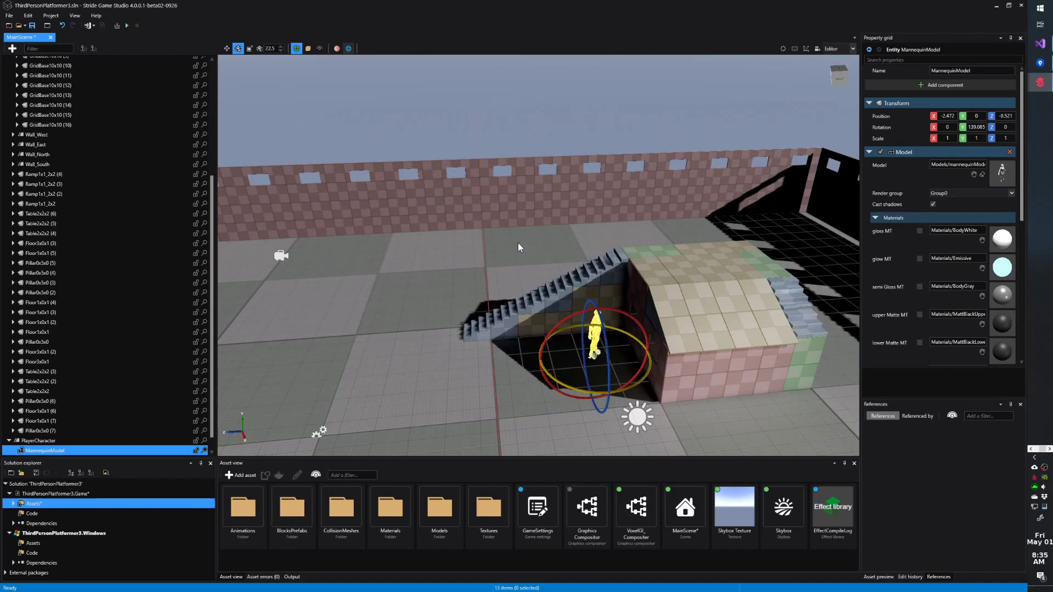
pyautogui.click(226, 48)
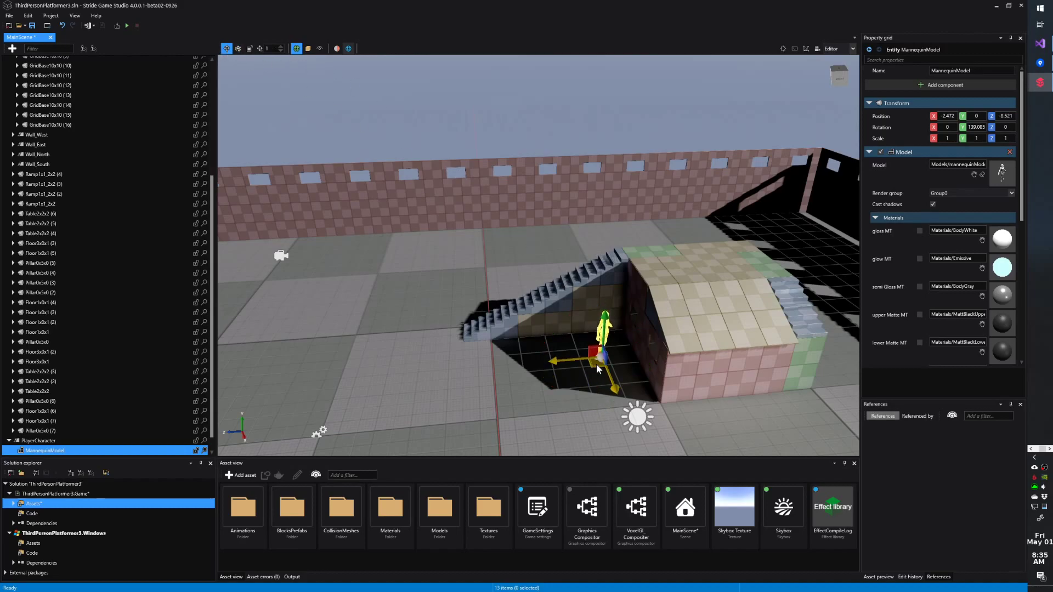
pyautogui.moveTo(597, 363); pyautogui.dragTo(610, 366)
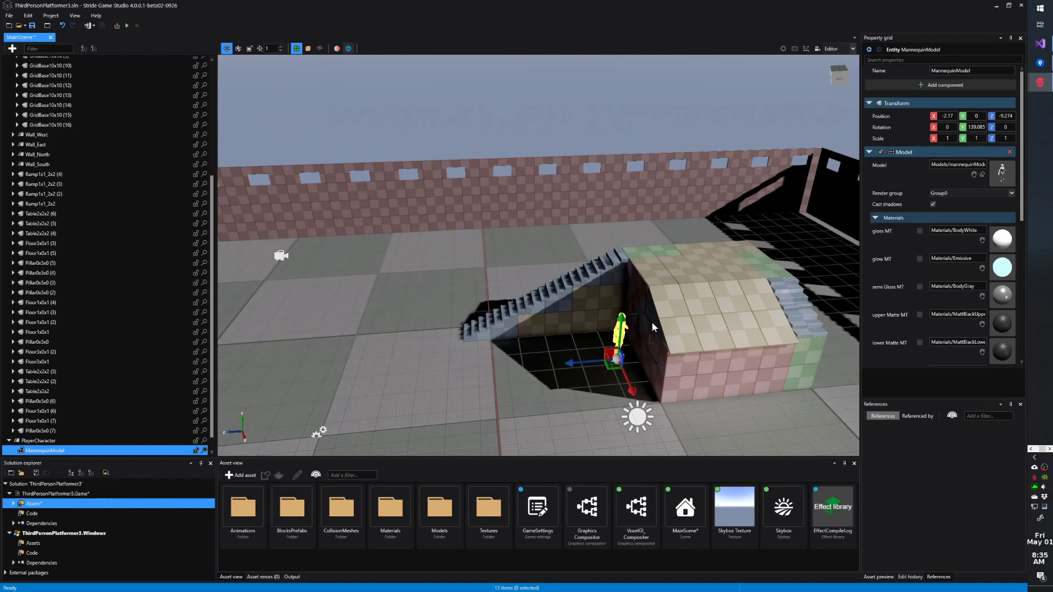
pyautogui.scroll(5, 651, 321)
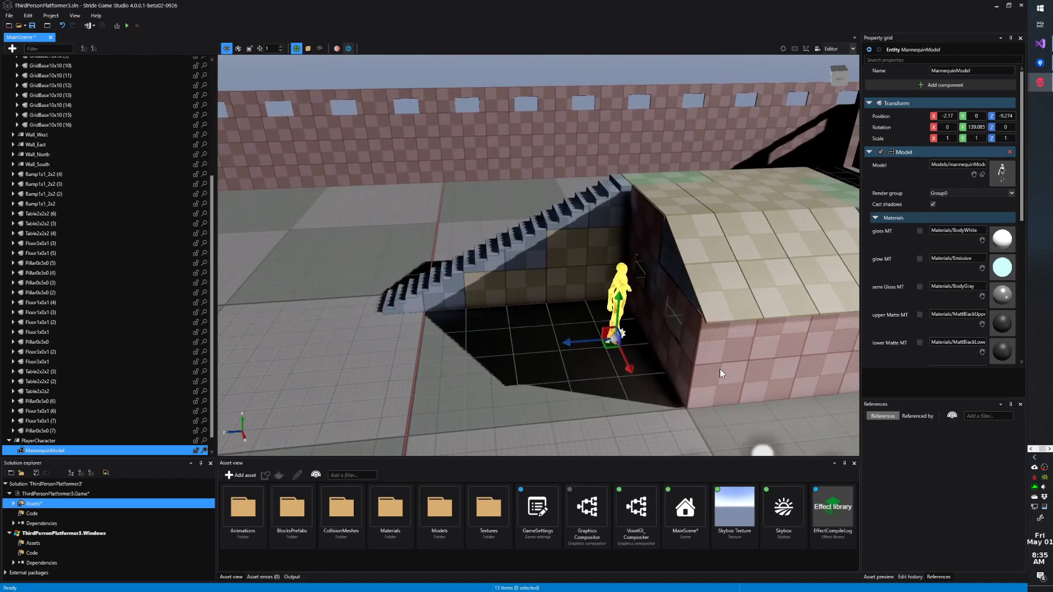
pyautogui.keyDown('alt'); pyautogui.moveTo(719, 369); pyautogui.dragTo(505, 378); pyautogui.keyUp('alt')
pyautogui.scroll(4, 505, 379)
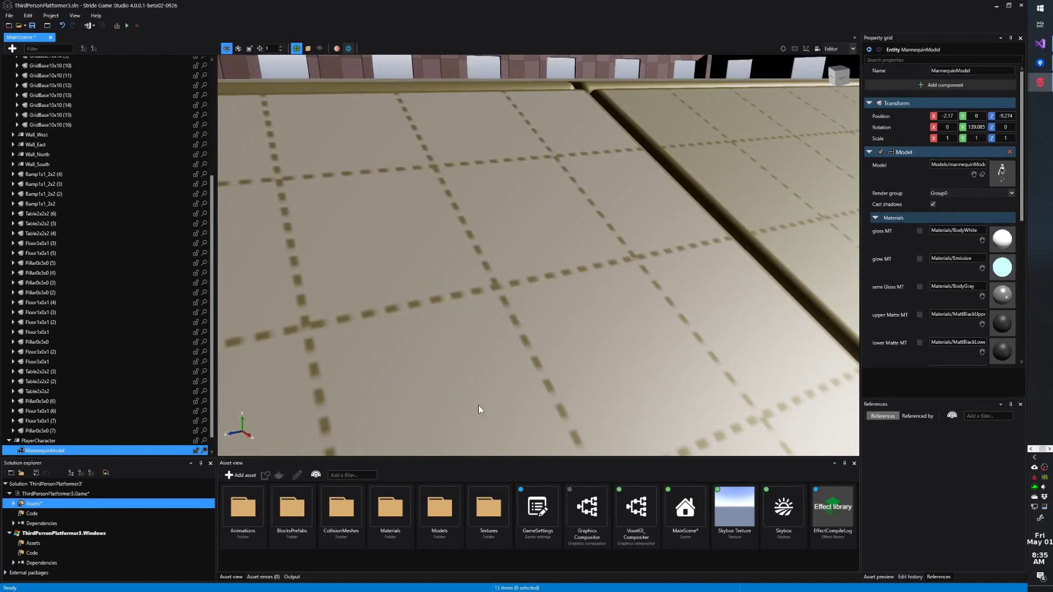
pyautogui.press('f')
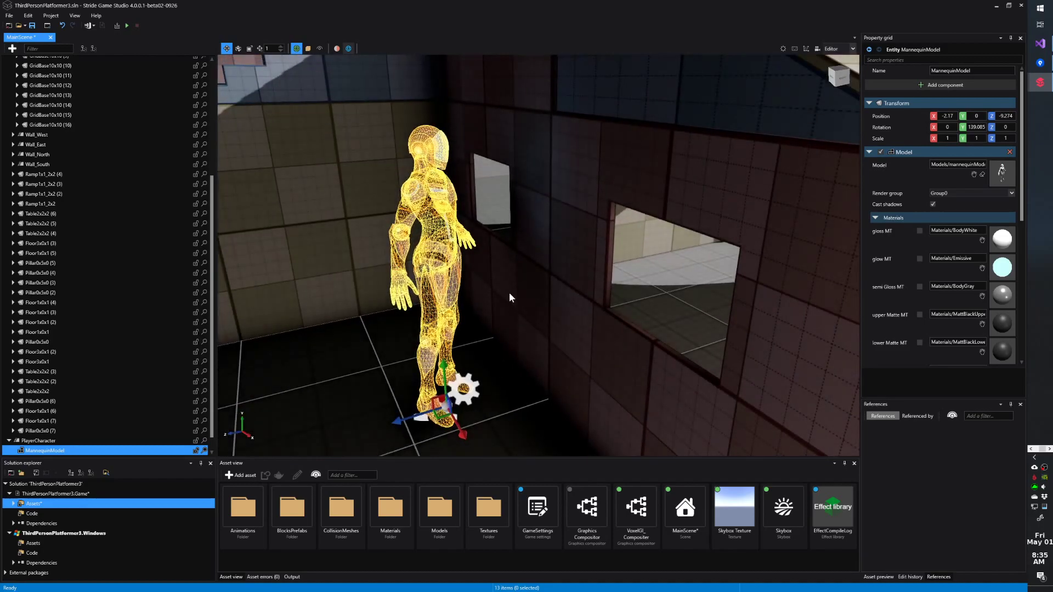
pyautogui.scroll(6, 82, 192)
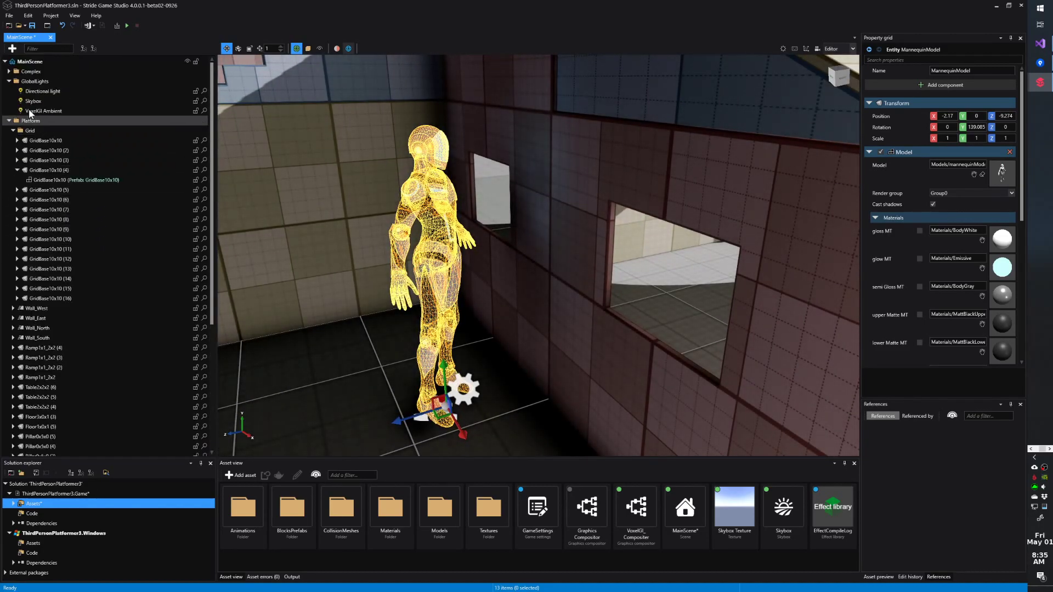
# Set the Directional light's Intensity to 0 in the Property grid
pyautogui.click(13, 130)
pyautogui.click(41, 92)
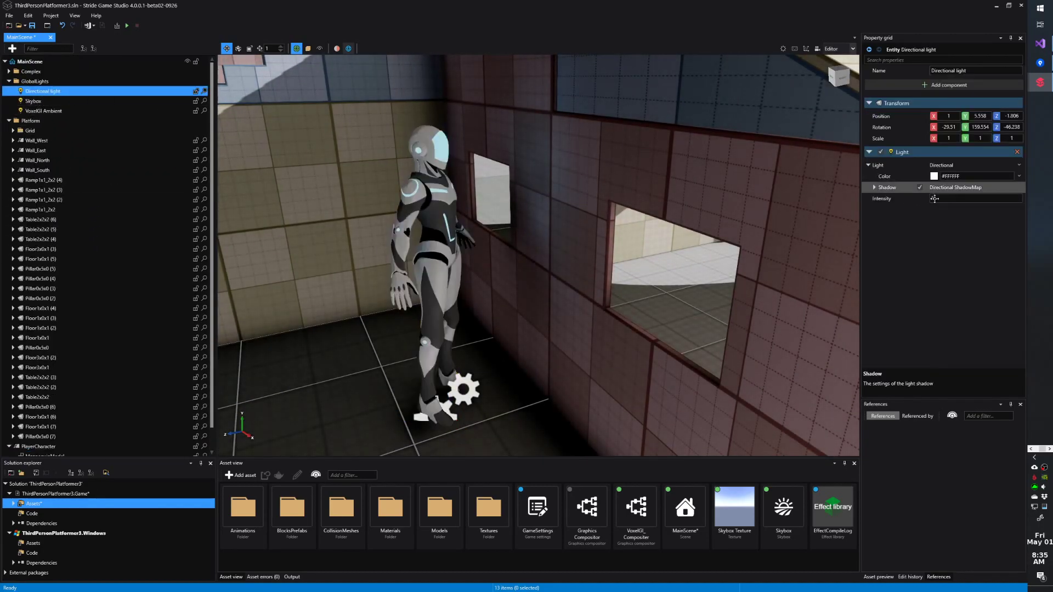
pyautogui.click(934, 199)
pyautogui.press('Return')
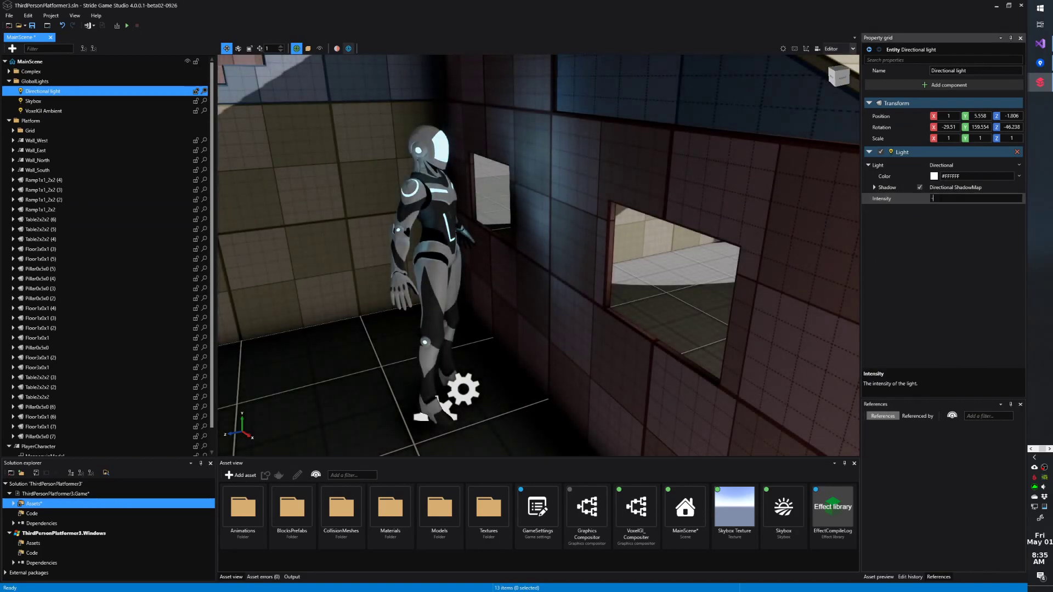
pyautogui.doubleClick(106, 120)
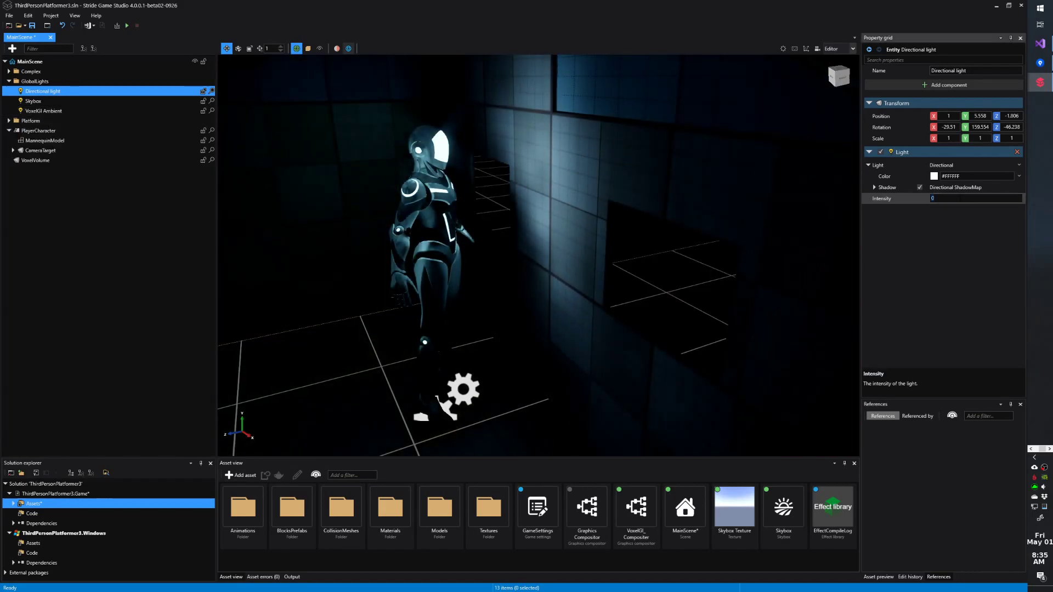
pyautogui.scroll(-5, 585, 276)
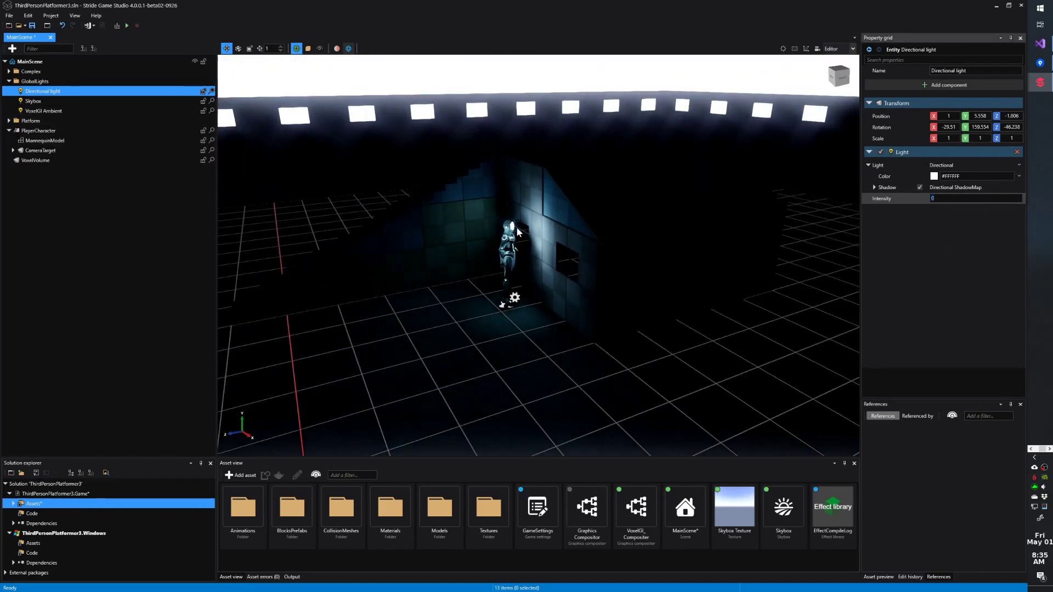
pyautogui.scroll(5, 518, 232)
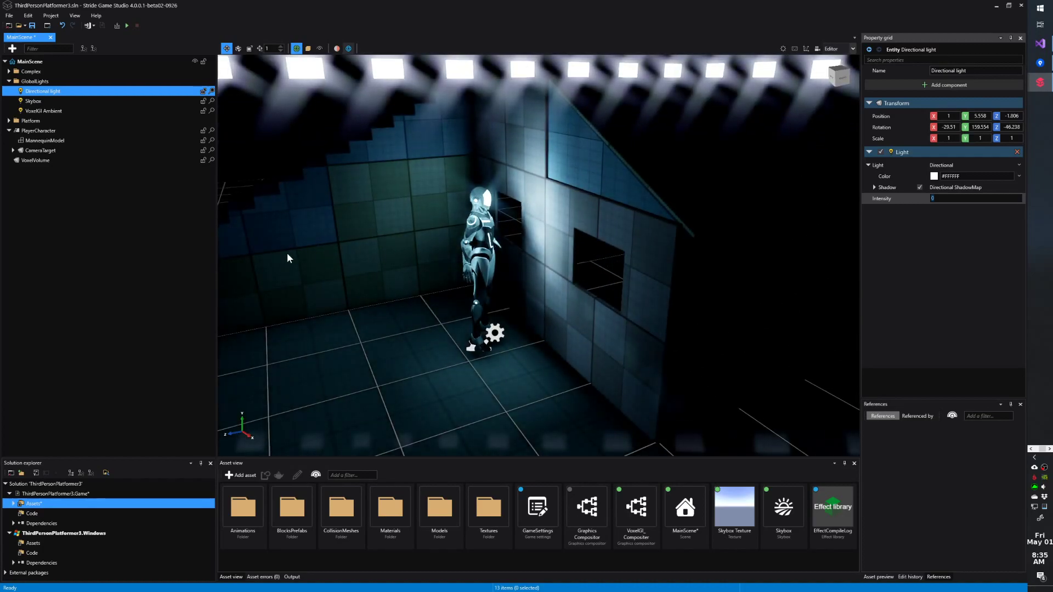
# Set VoxelGI Ambient's Intensity to 0, then drag it up to 2
pyautogui.click(49, 111)
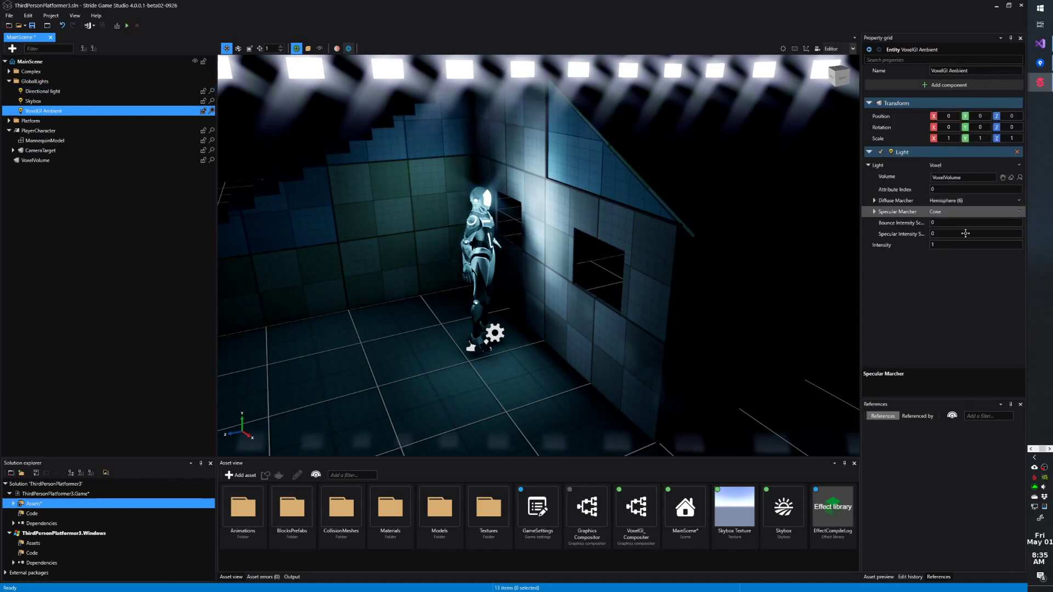
pyautogui.click(961, 245)
pyautogui.write('0')
pyautogui.press('Return')
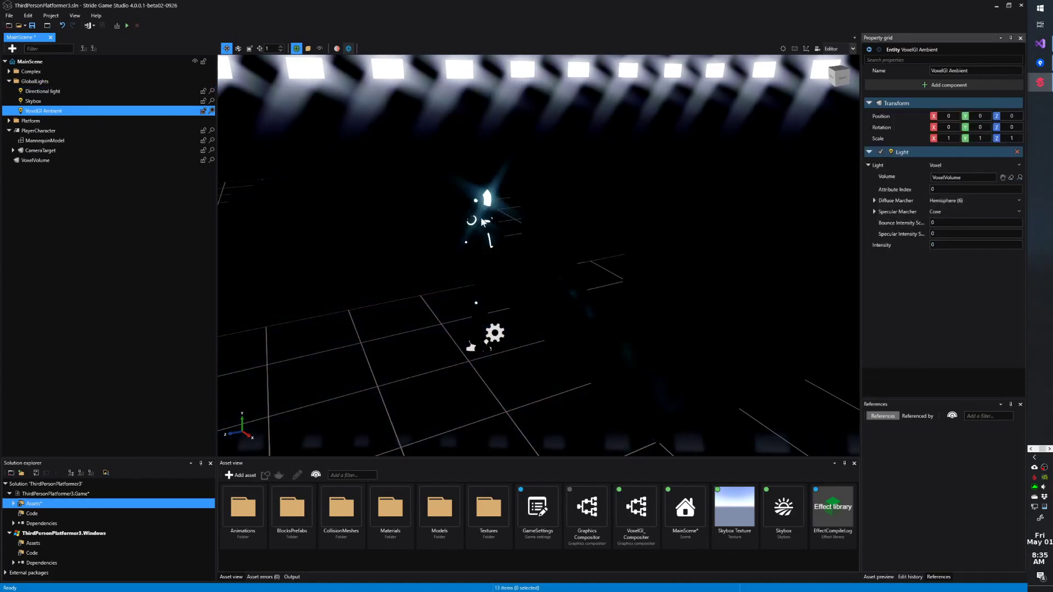
pyautogui.moveTo(936, 246); pyautogui.dragTo(941, 242)
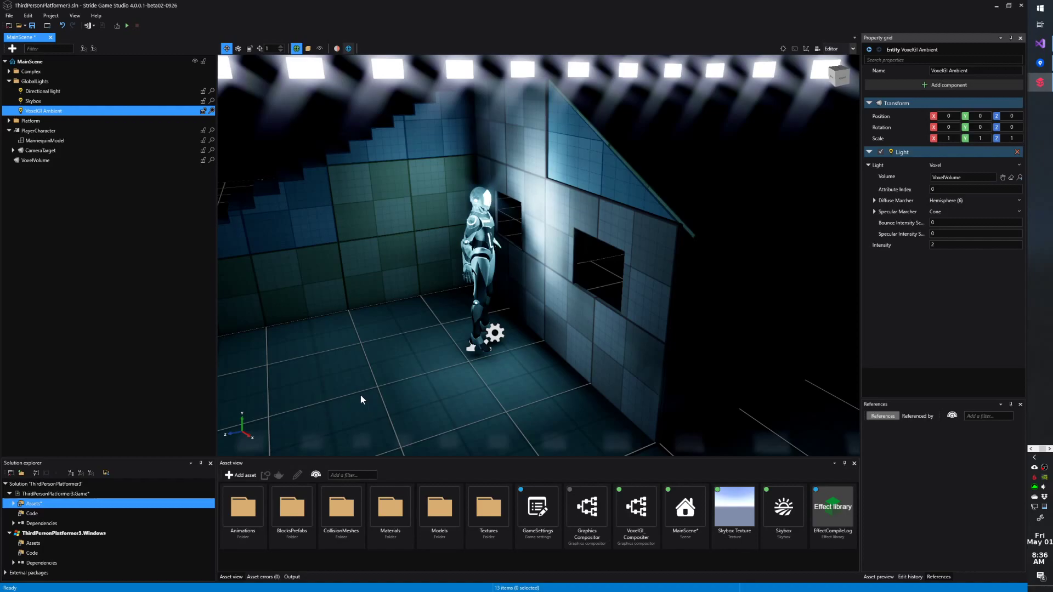
# Drag the Directional light's Intensity from 0 back up to 1
pyautogui.click(43, 91)
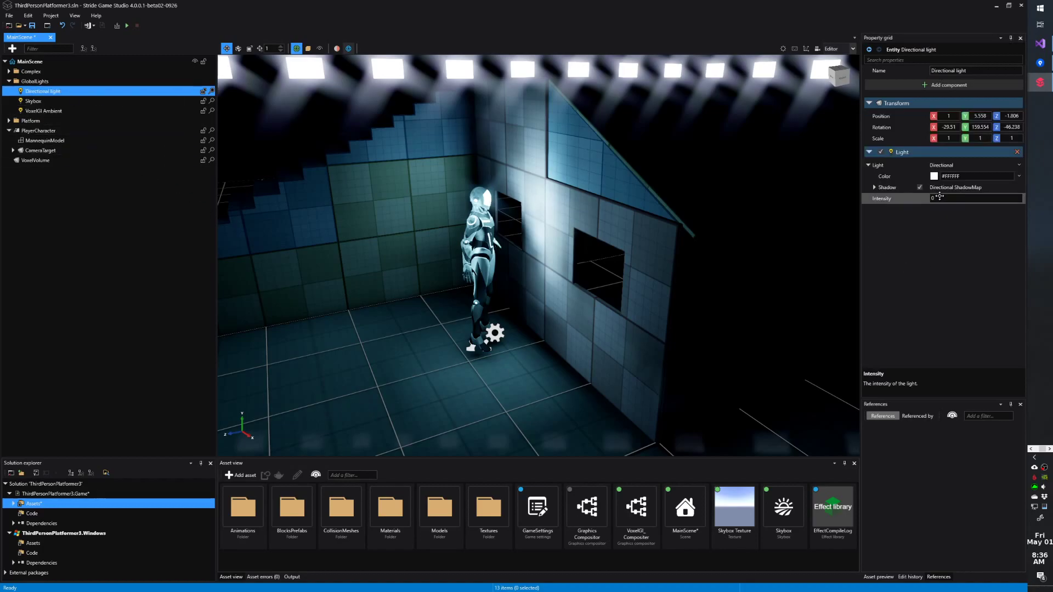
pyautogui.moveTo(940, 196); pyautogui.dragTo(976, 206)
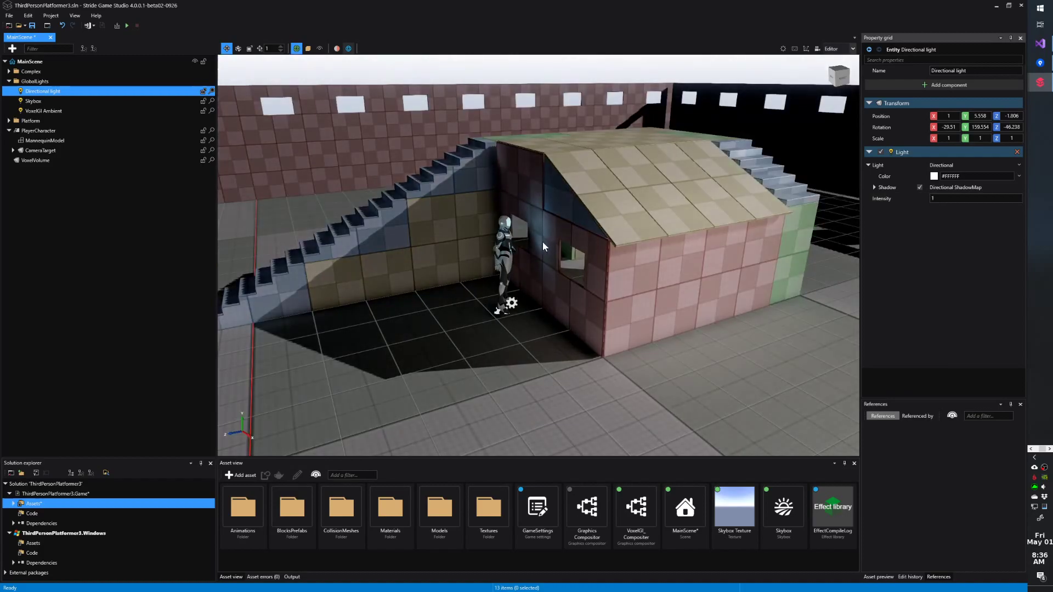
pyautogui.scroll(2, 547, 247)
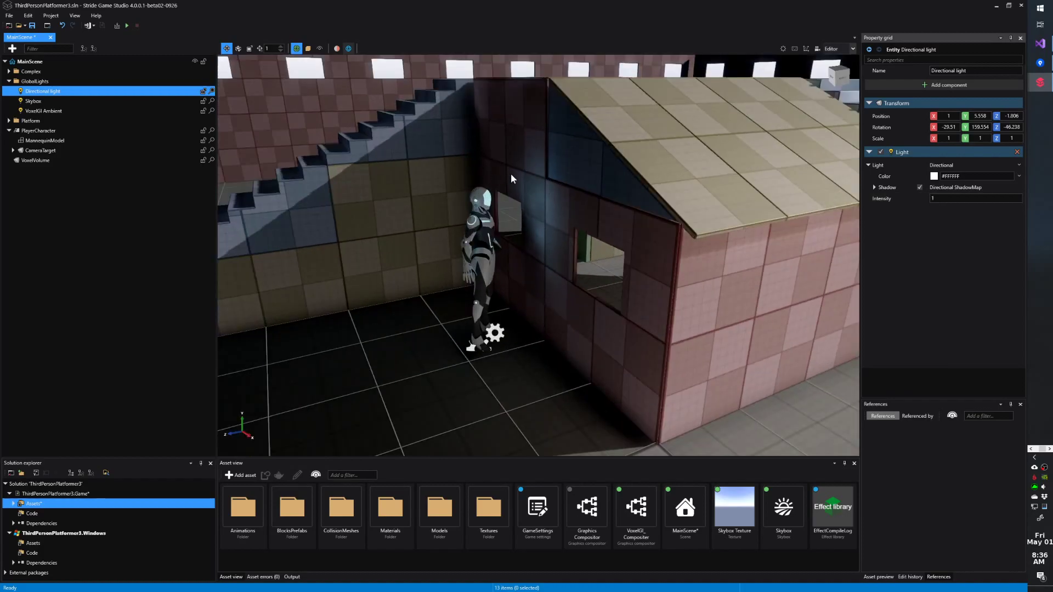
pyautogui.scroll(-2, 538, 269)
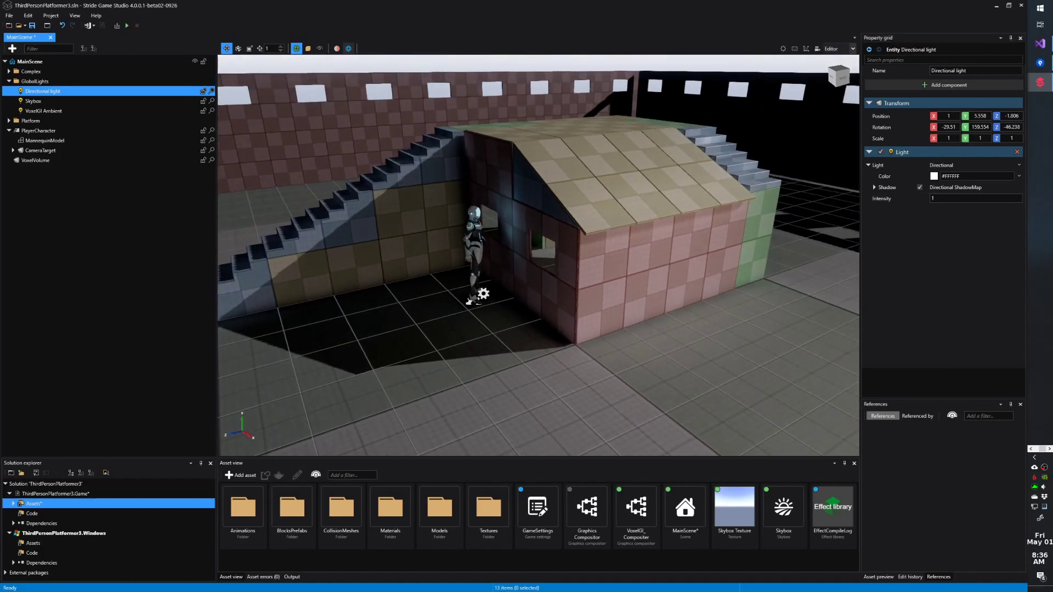
pyautogui.scroll(-2, 555, 281)
pyautogui.scroll(2, 521, 253)
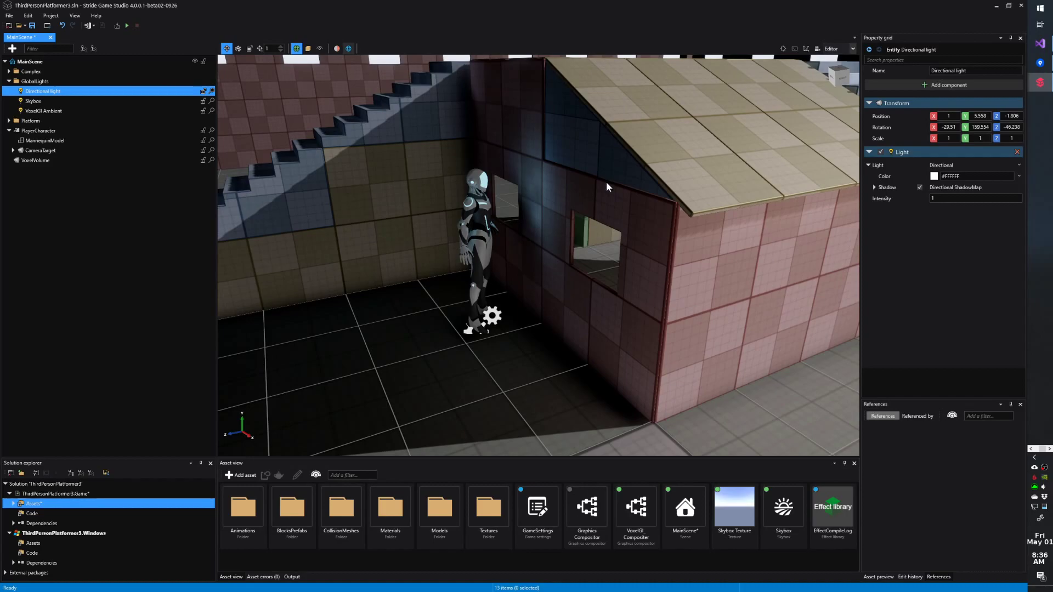
# Select VoxelGI Ambient and confirm its Intensity at 0
pyautogui.click(71, 111)
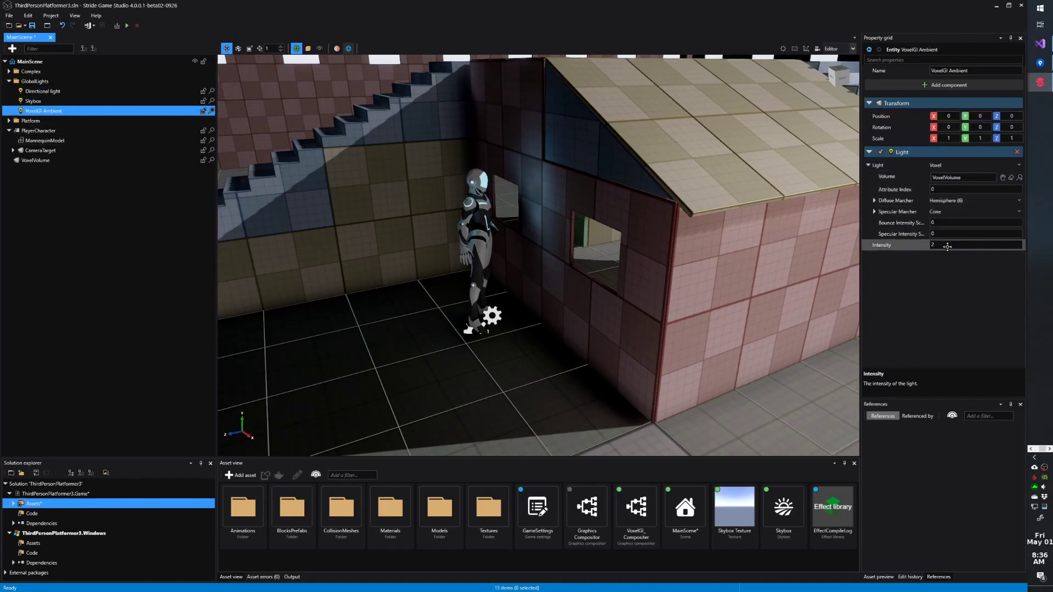
pyautogui.click(947, 247)
pyautogui.press('Return')
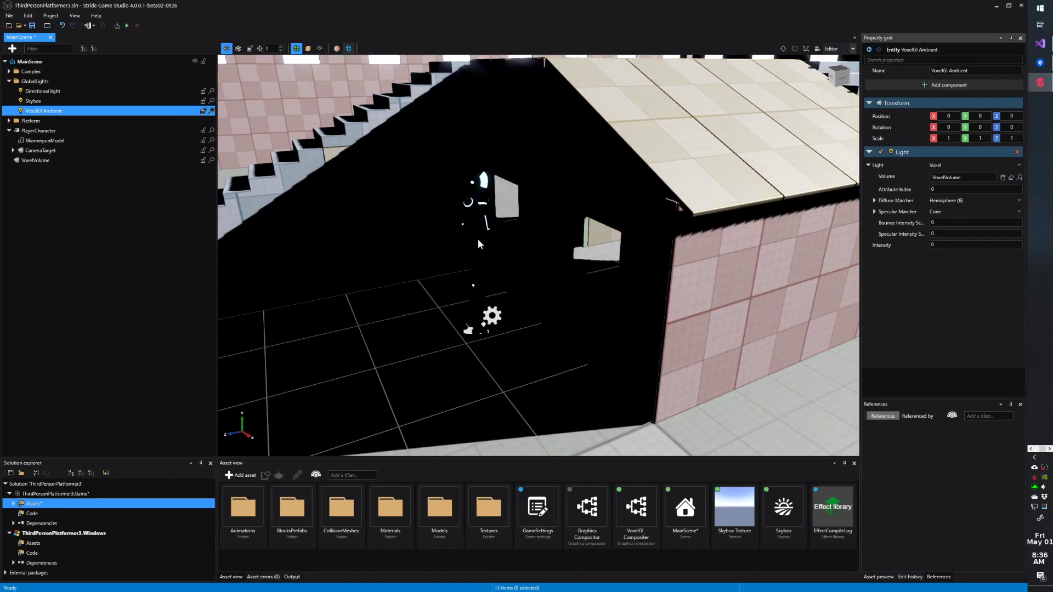
pyautogui.scroll(2, 485, 181)
pyautogui.scroll(-3, 673, 227)
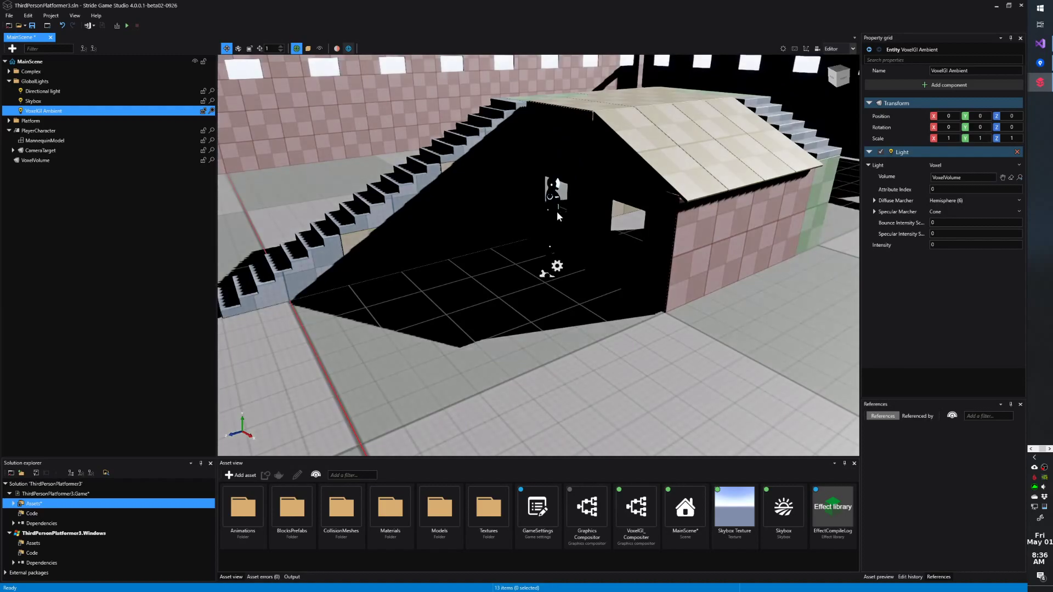
pyautogui.scroll(4, 673, 228)
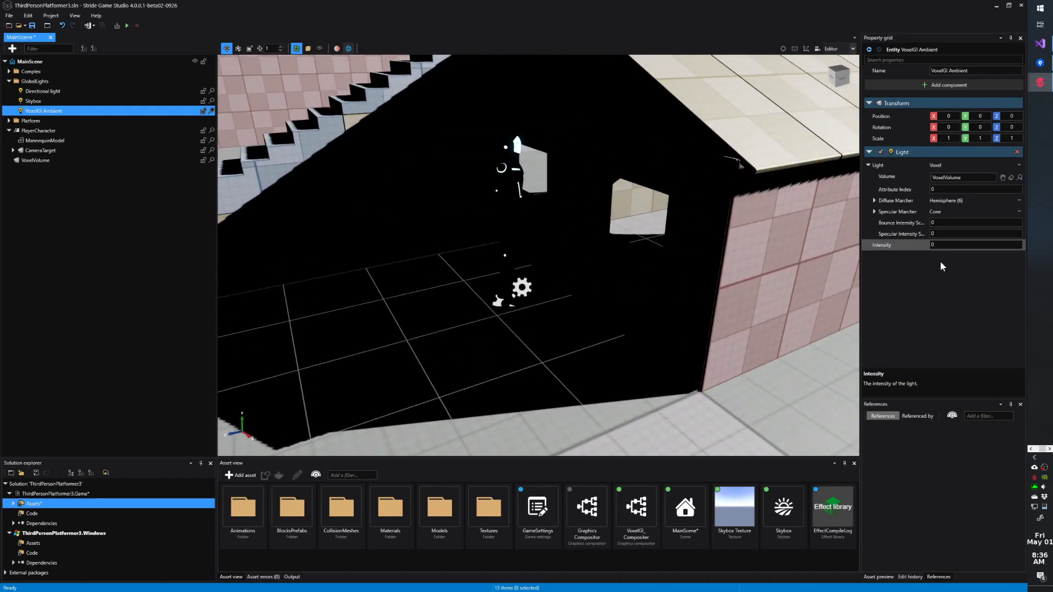
# Enter 1 as VoxelGI Ambient's Intensity and orbit to check the house lighting
pyautogui.click(965, 244)
pyautogui.write('1')
pyautogui.press('Return')
pyautogui.scroll(-3, 475, 365)
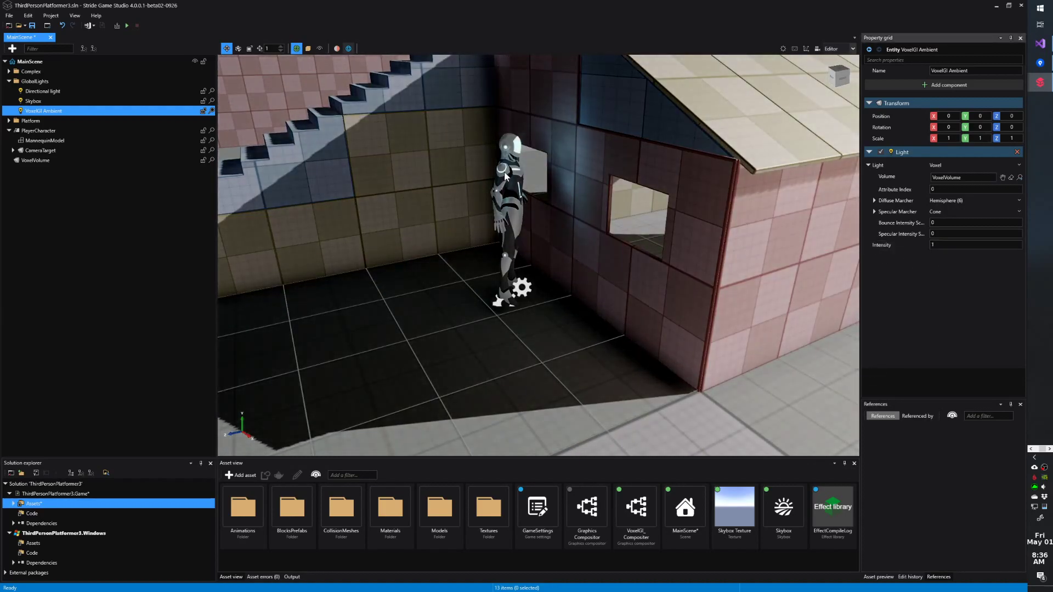
pyautogui.scroll(1, 475, 364)
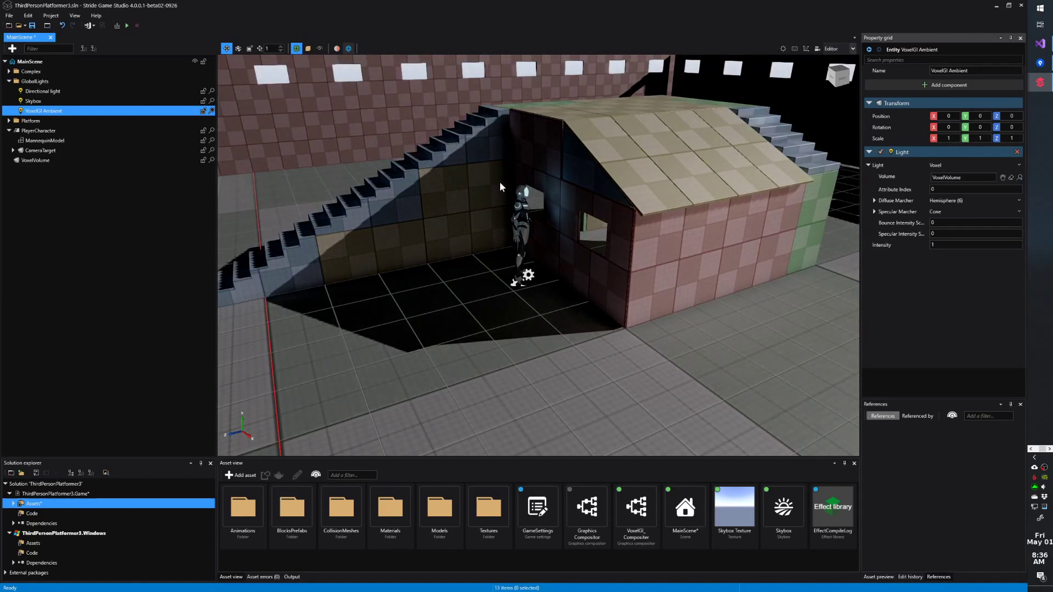
pyautogui.scroll(2, 526, 264)
pyautogui.scroll(-5, 509, 295)
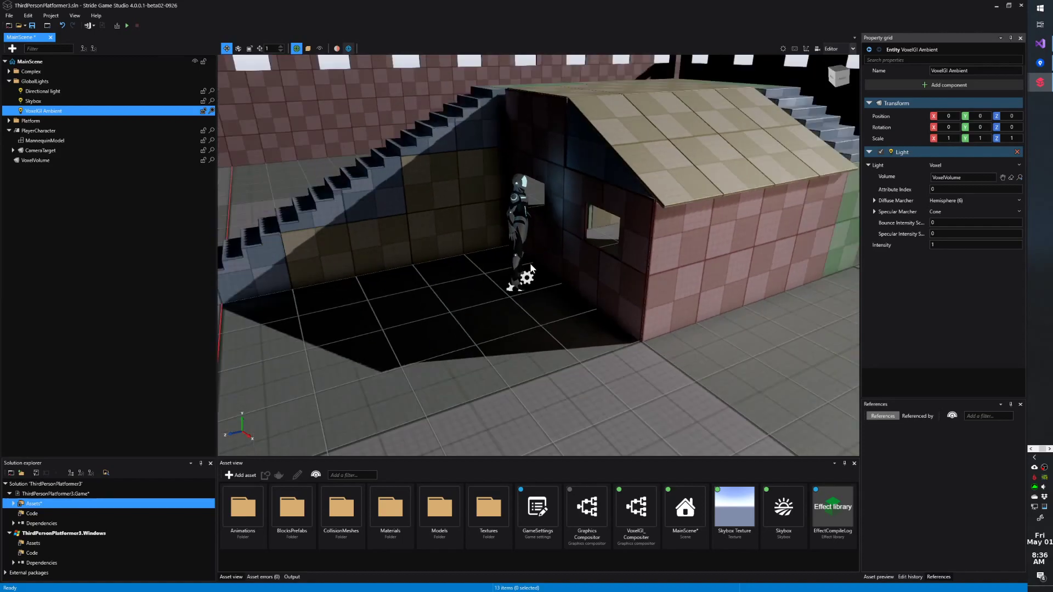
pyautogui.moveTo(549, 269); pyautogui.dragTo(538, 269, button='right')
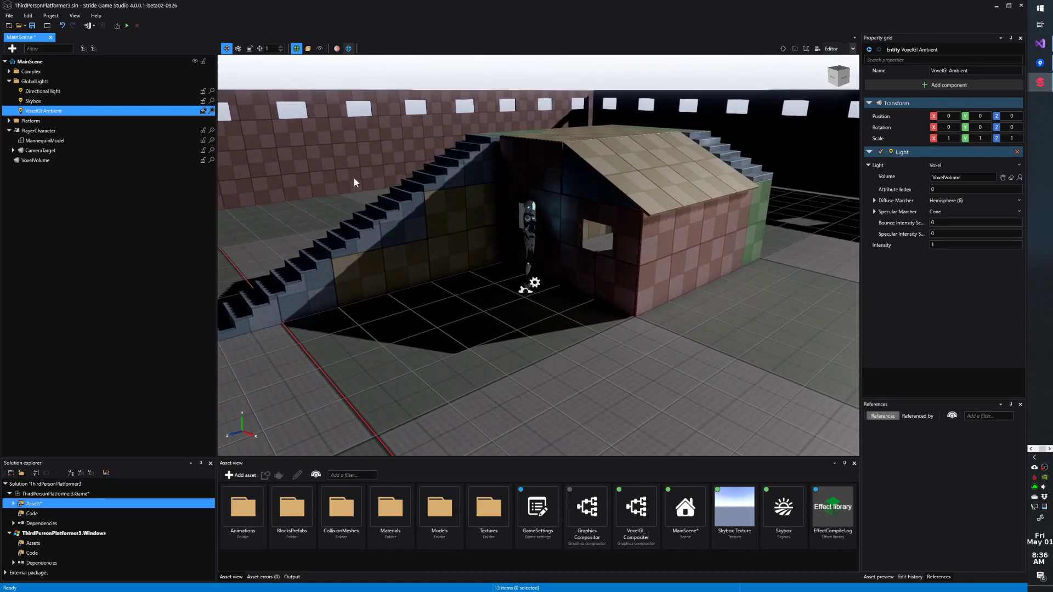
# Zoom in and out on the house to inspect the lit mannequin
pyautogui.scroll(-1, 355, 183)
pyautogui.scroll(5, 533, 267)
pyautogui.scroll(4, 539, 257)
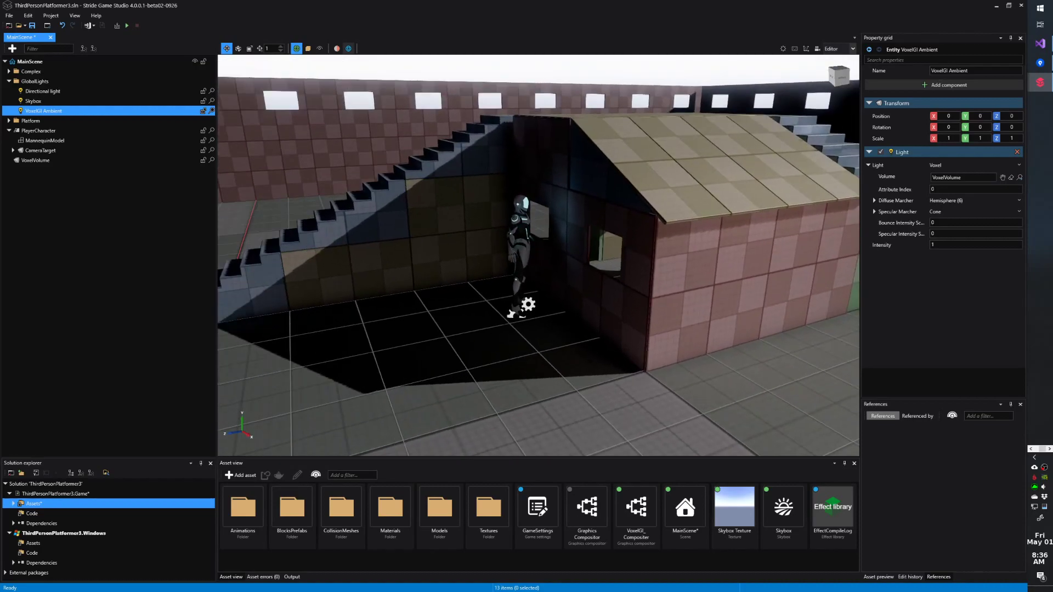
pyautogui.scroll(2, 539, 257)
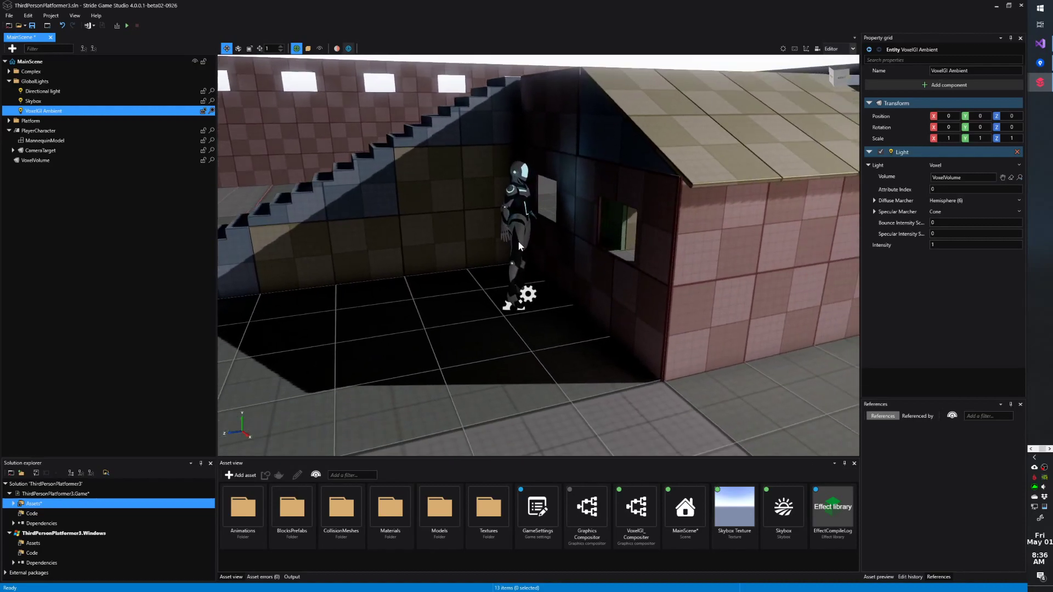
pyautogui.scroll(-2, 521, 242)
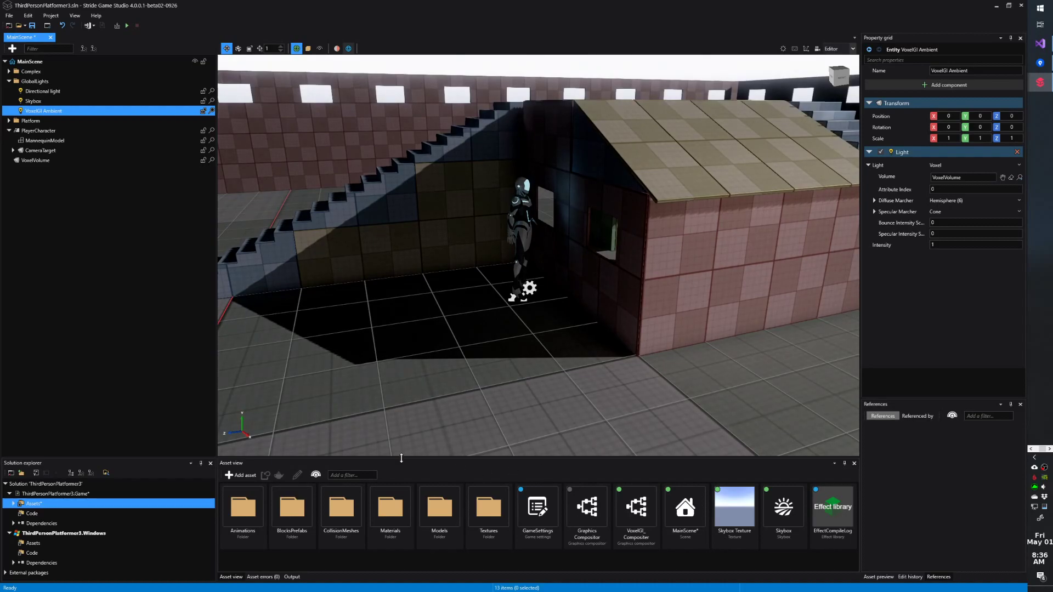
pyautogui.scroll(2, 528, 294)
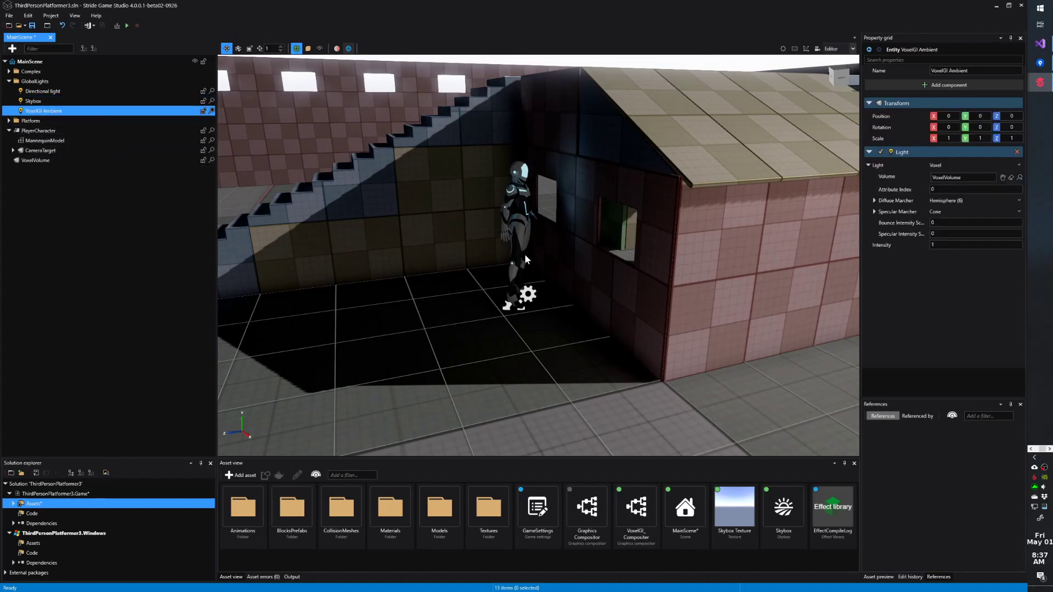
# Fly the camera with S, D and W along the house toward the character, then zoom in
pyautogui.press('s')
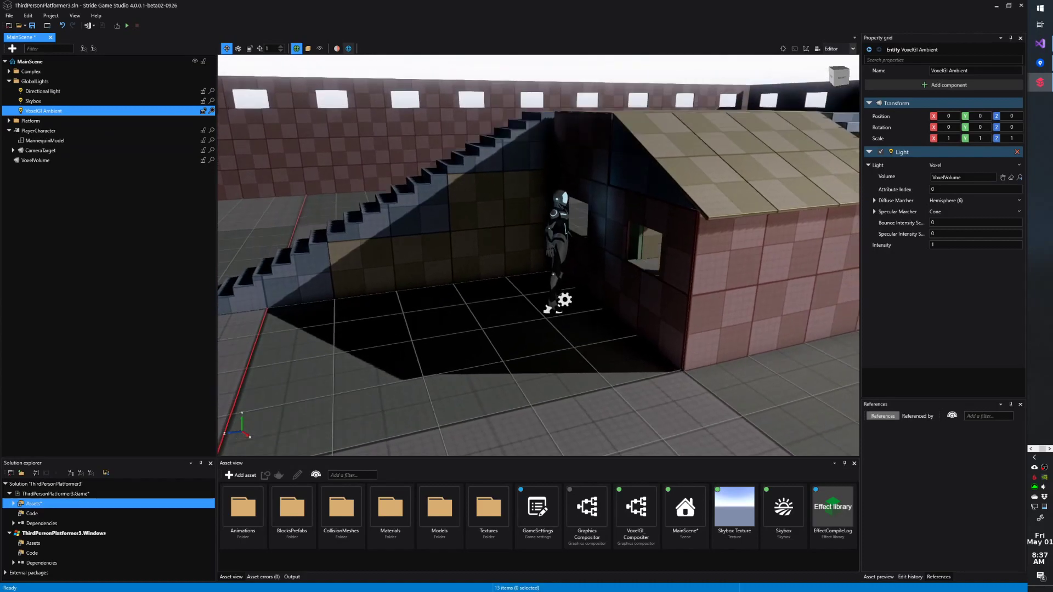
pyautogui.press('d')
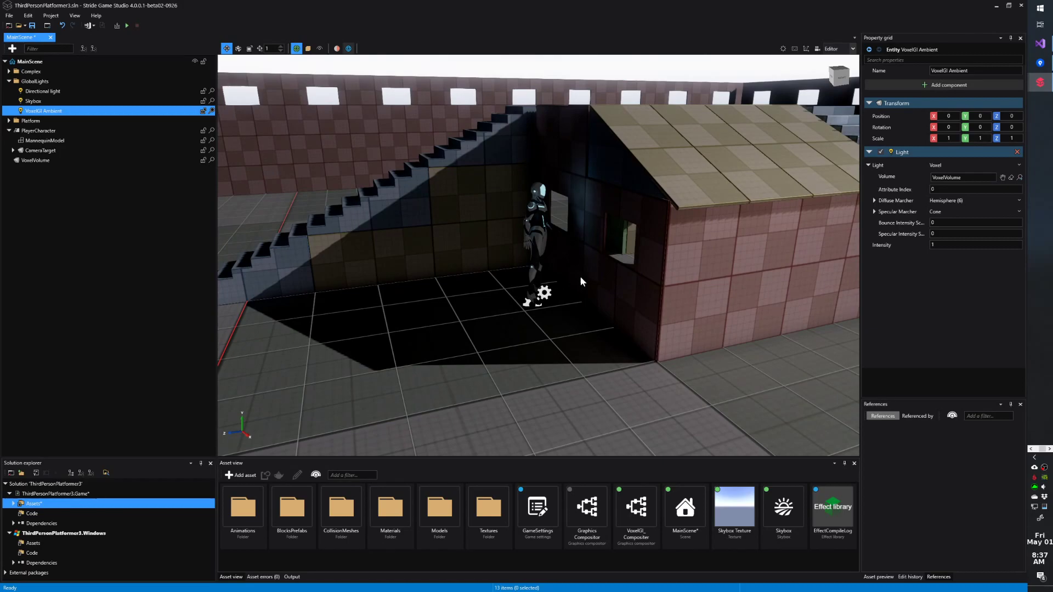
pyautogui.press('d')
pyautogui.press('w')
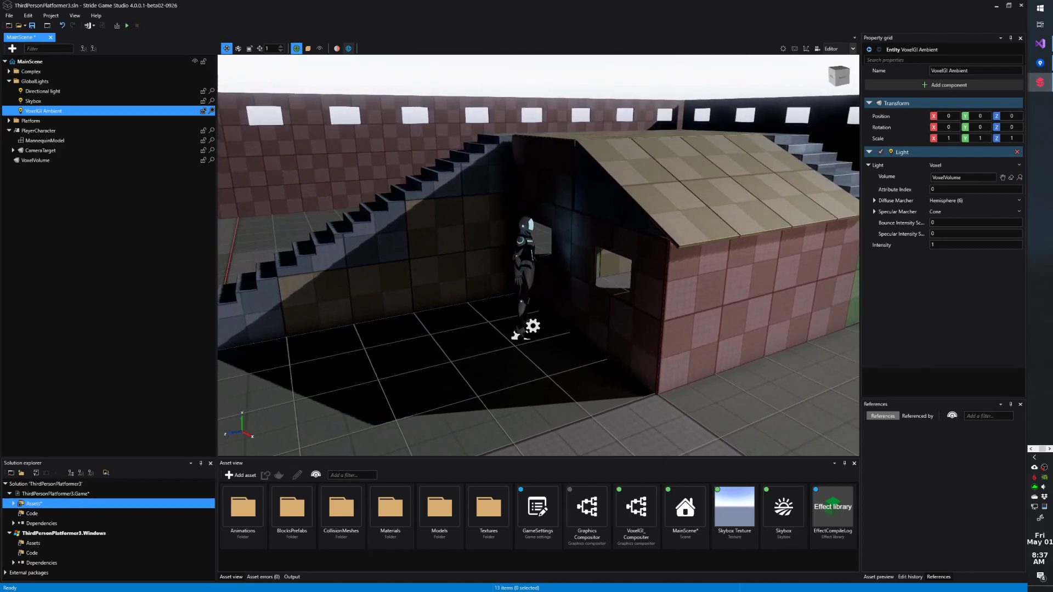
pyautogui.press('s')
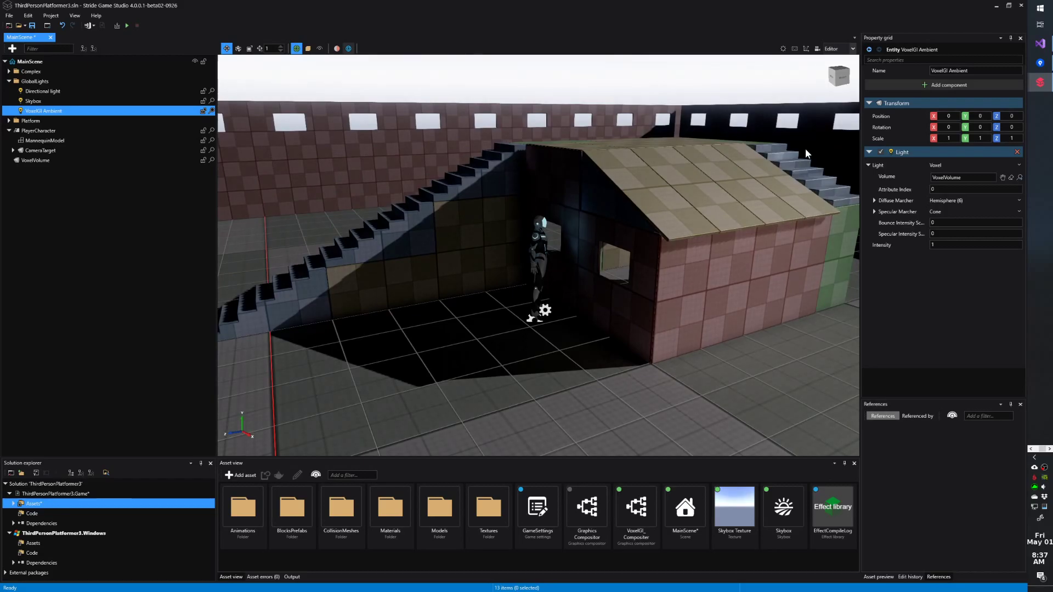
pyautogui.scroll(2, 553, 308)
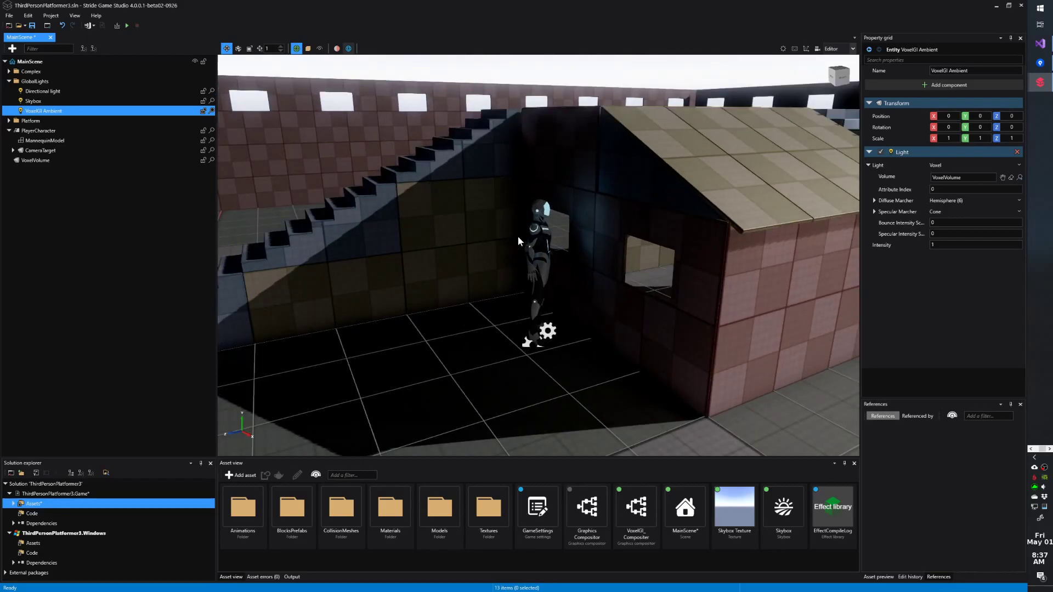
pyautogui.scroll(-3, 601, 289)
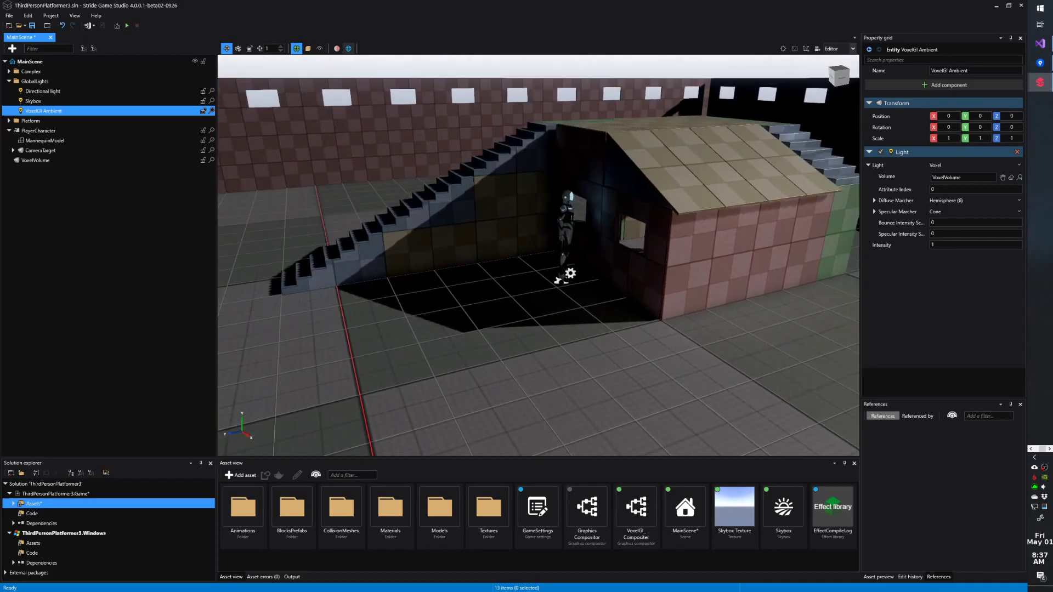
pyautogui.scroll(1, 603, 282)
pyautogui.scroll(2, 658, 230)
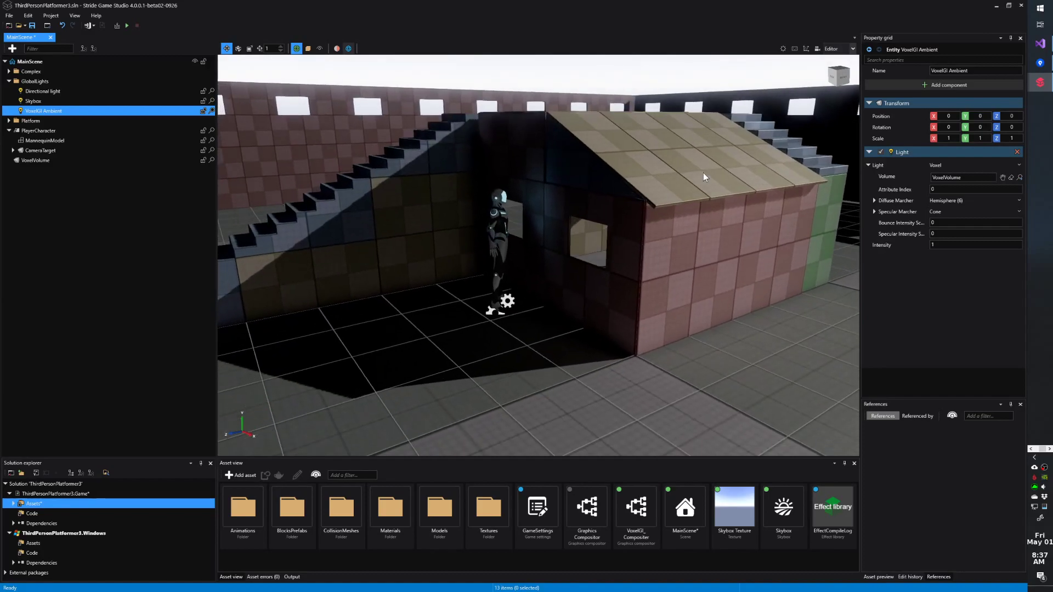
pyautogui.scroll(2, 630, 214)
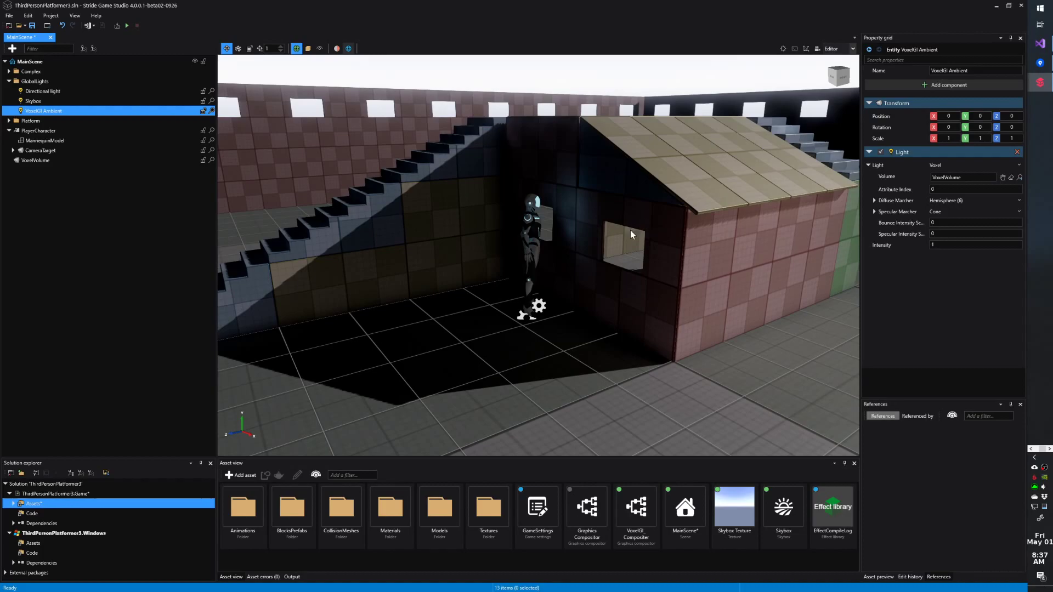
pyautogui.scroll(5, 606, 258)
pyautogui.click(540, 230)
pyautogui.press('f')
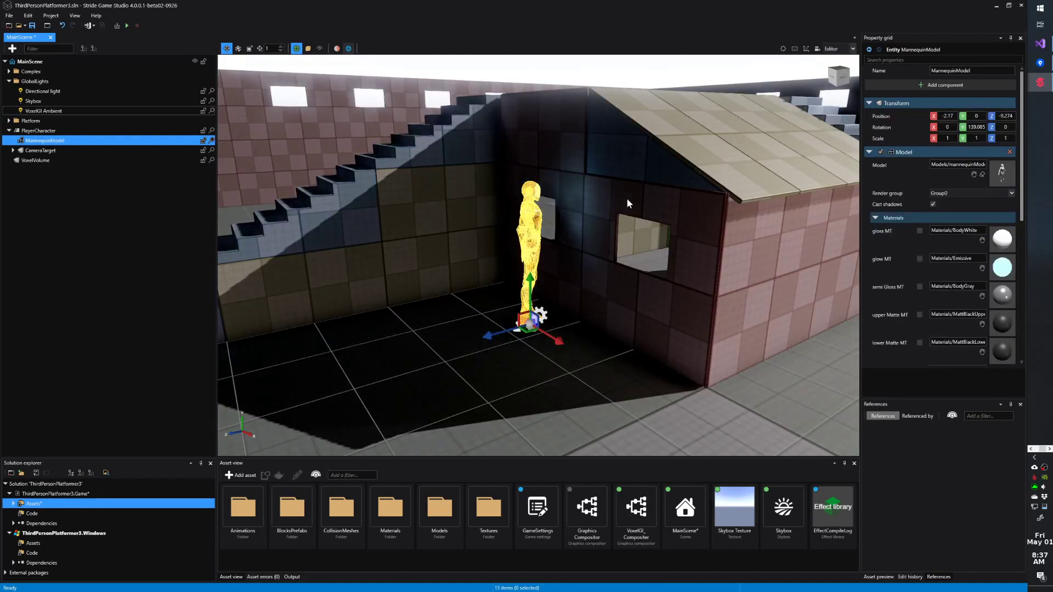
pyautogui.click(630, 196)
pyautogui.moveTo(629, 196); pyautogui.dragTo(666, 166, button='right')
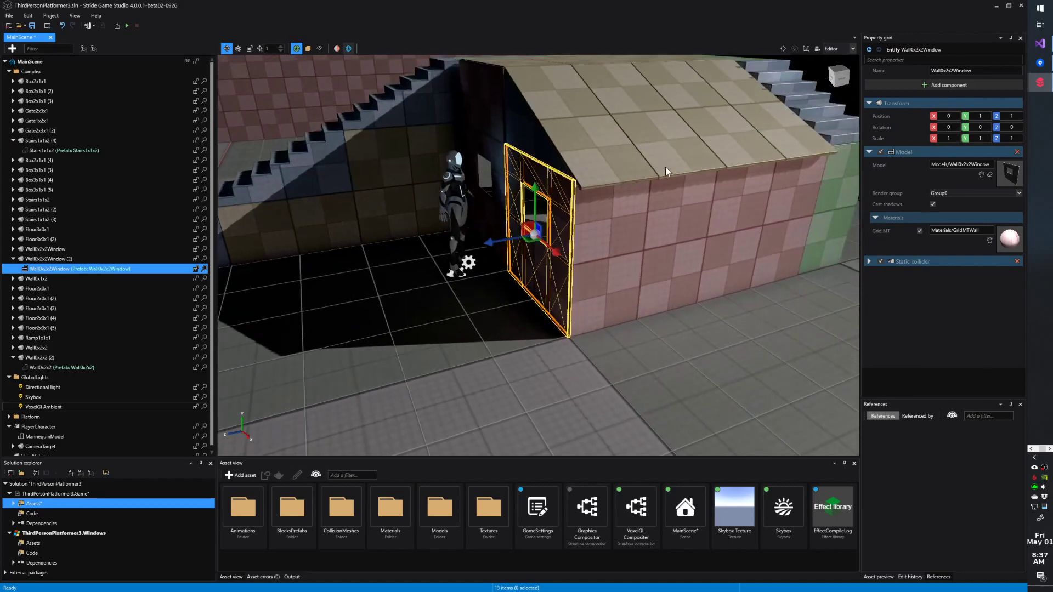
pyautogui.click(455, 213)
pyautogui.click(676, 345)
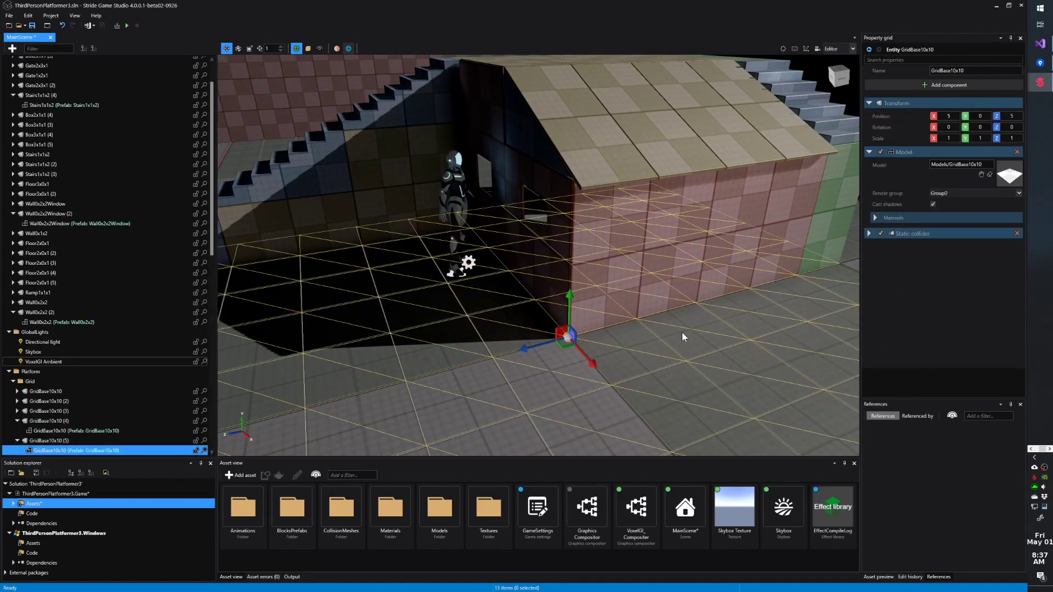
pyautogui.click(356, 88)
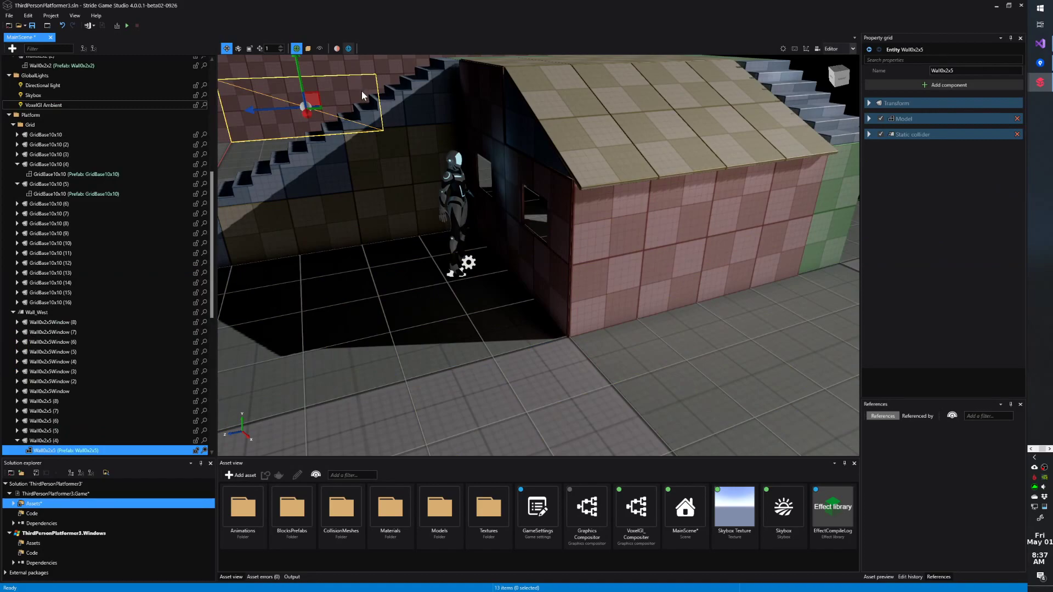
pyautogui.scroll(5, 468, 197)
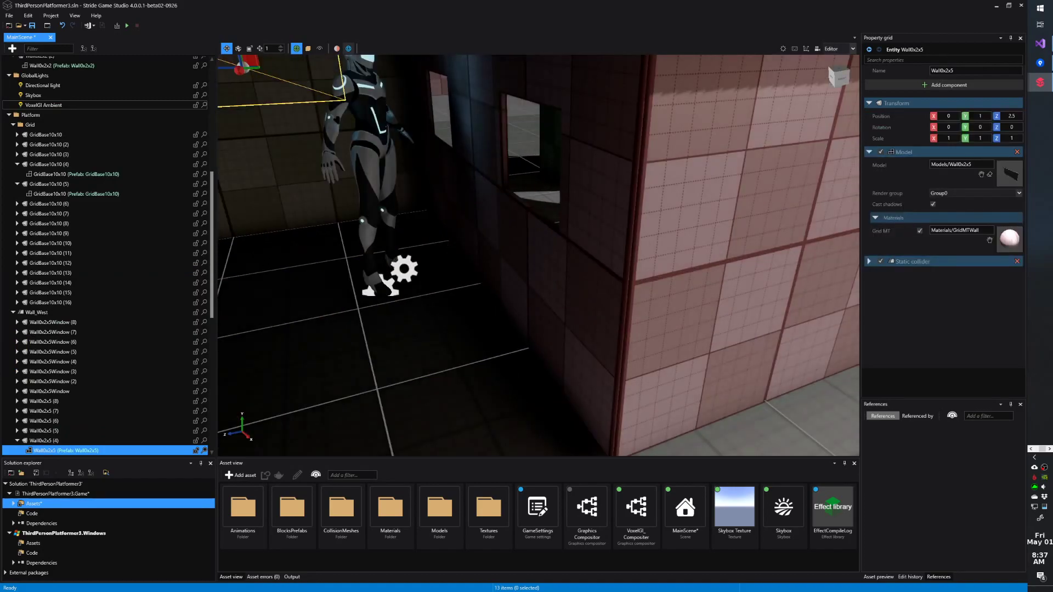
pyautogui.scroll(-5, 473, 208)
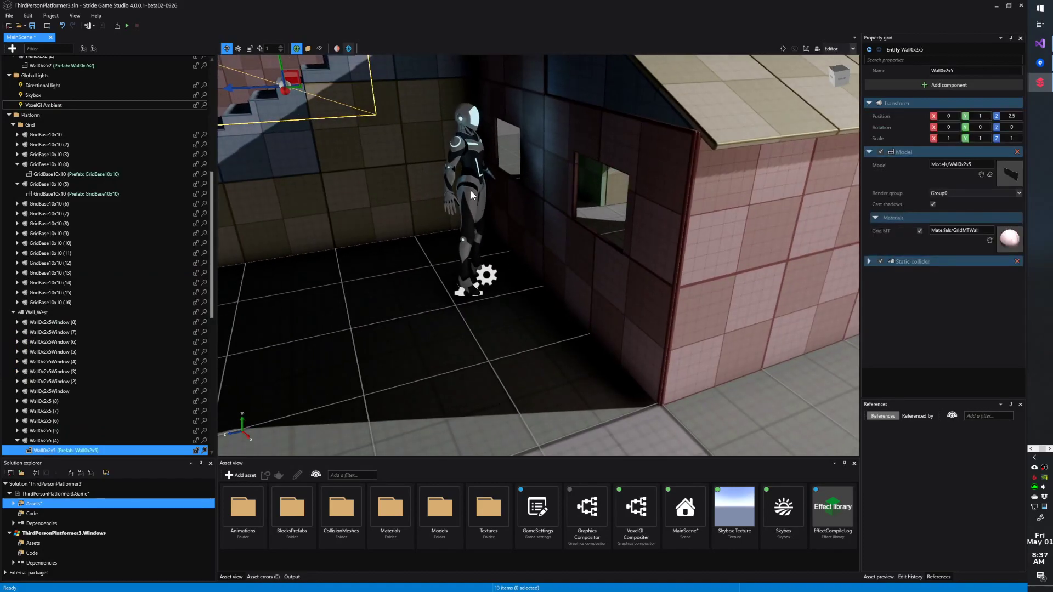
pyautogui.scroll(-3, 470, 190)
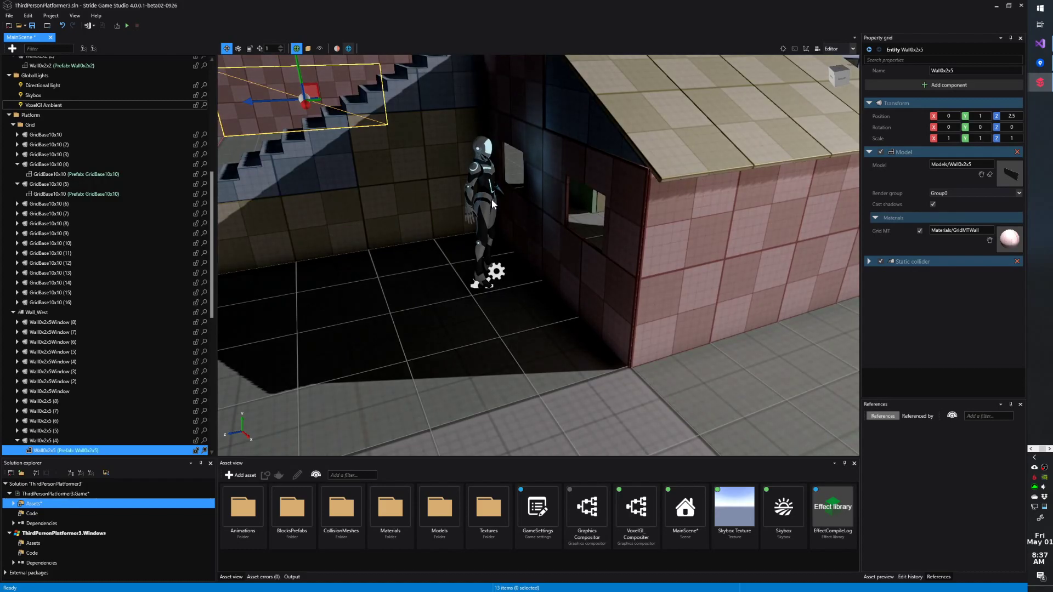
# Select the mannequin and drag its gizmo to move it to -2.17, 0, -9.516
pyautogui.click(483, 216)
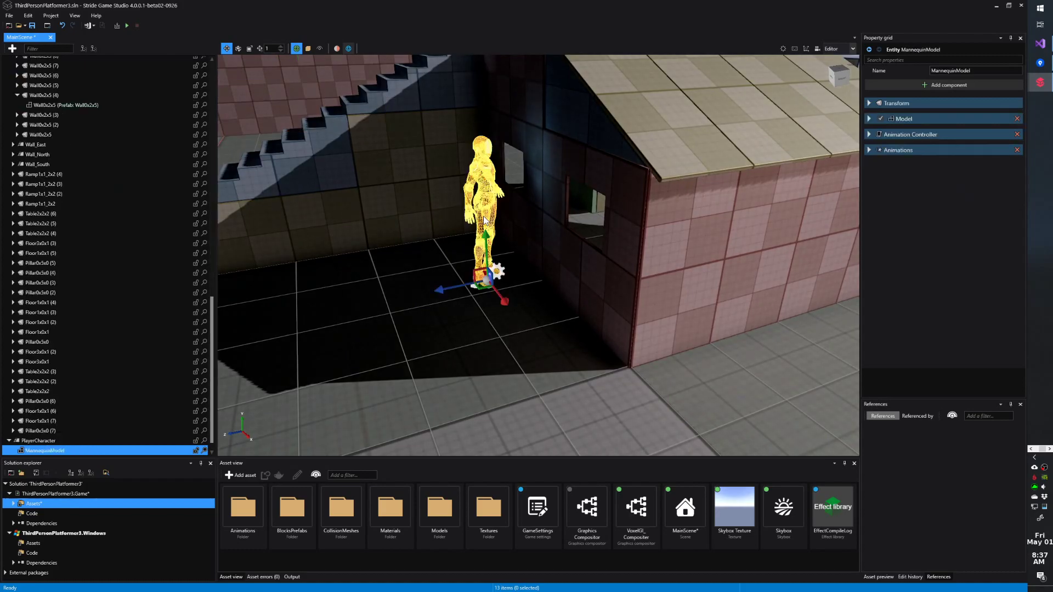
pyautogui.moveTo(442, 292)
pyautogui.mouseDown()
pyautogui.moveTo(412, 296)
pyautogui.moveTo(462, 278)
pyautogui.moveTo(413, 276)
pyautogui.moveTo(465, 275)
pyautogui.moveTo(463, 288)
pyautogui.moveTo(414, 284)
pyautogui.moveTo(471, 277)
pyautogui.moveTo(442, 278)
pyautogui.moveTo(466, 277)
pyautogui.moveTo(443, 284)
pyautogui.moveTo(455, 280)
pyautogui.mouseUp()
pyautogui.scroll(10, 97, 164)
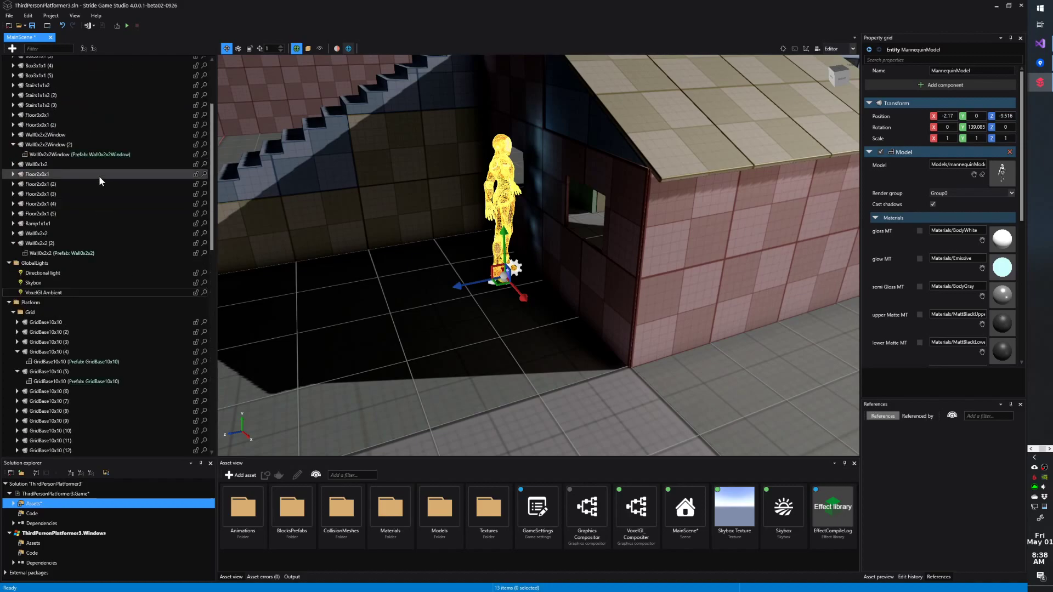
# Collapse the Complex, Grid, Wall_West and Platform groups in the scene tree
pyautogui.click(16, 314)
pyautogui.click(43, 294)
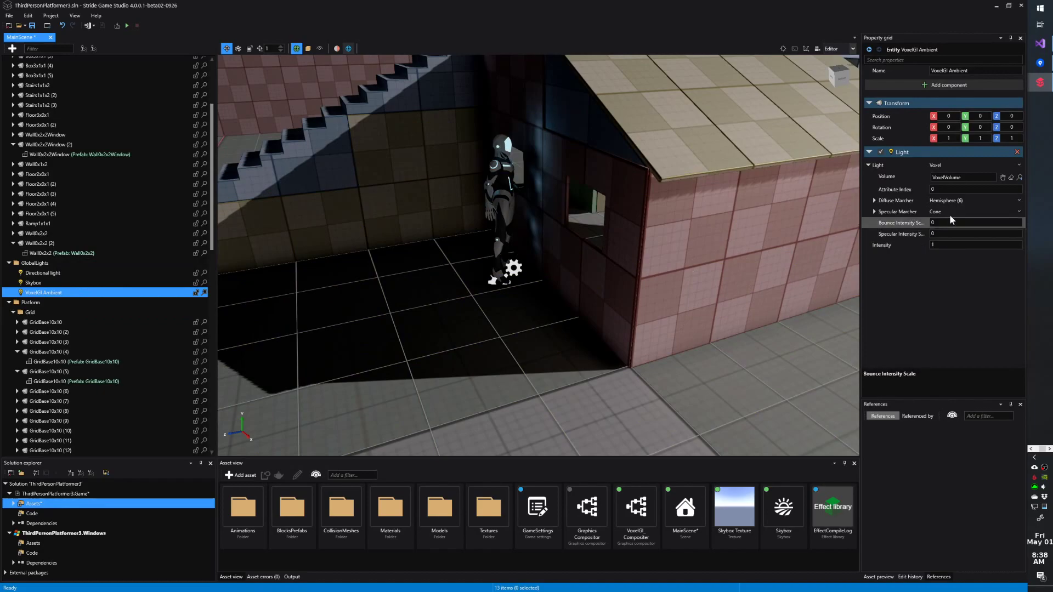
pyautogui.scroll(10, 65, 165)
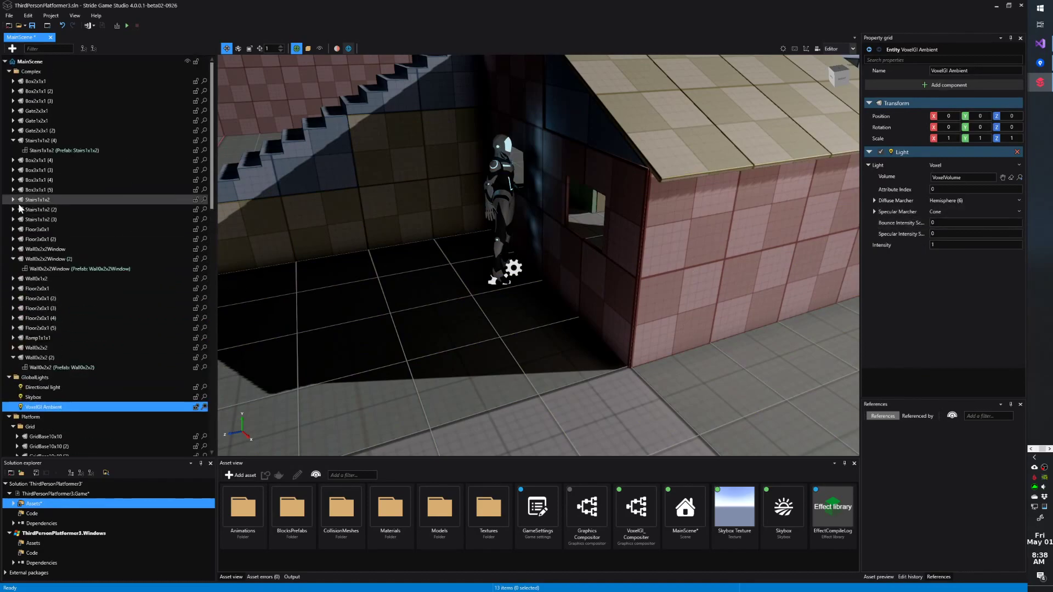
pyautogui.click(9, 72)
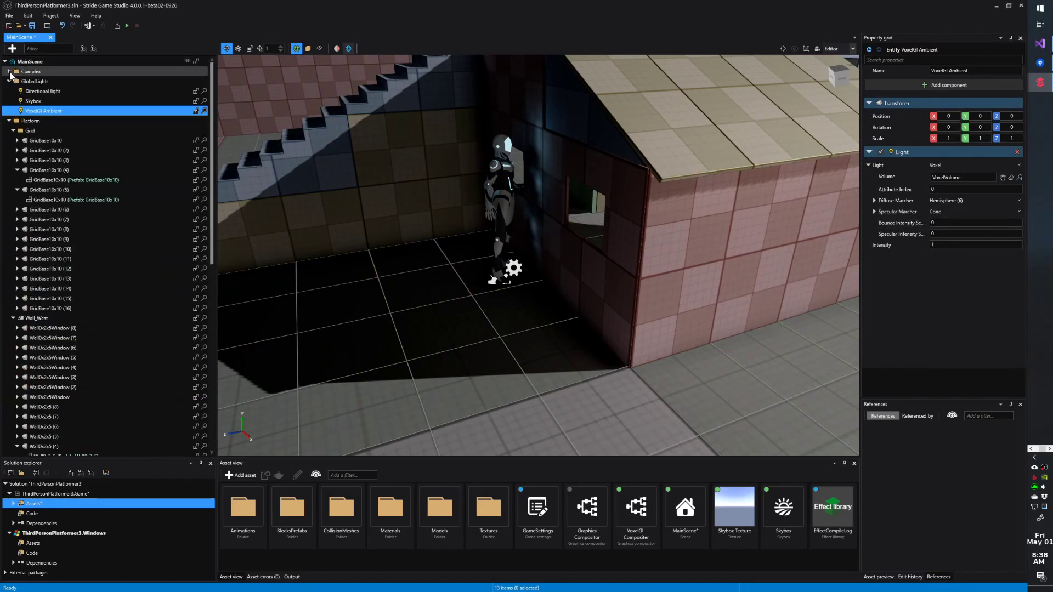
pyautogui.click(13, 130)
pyautogui.click(13, 140)
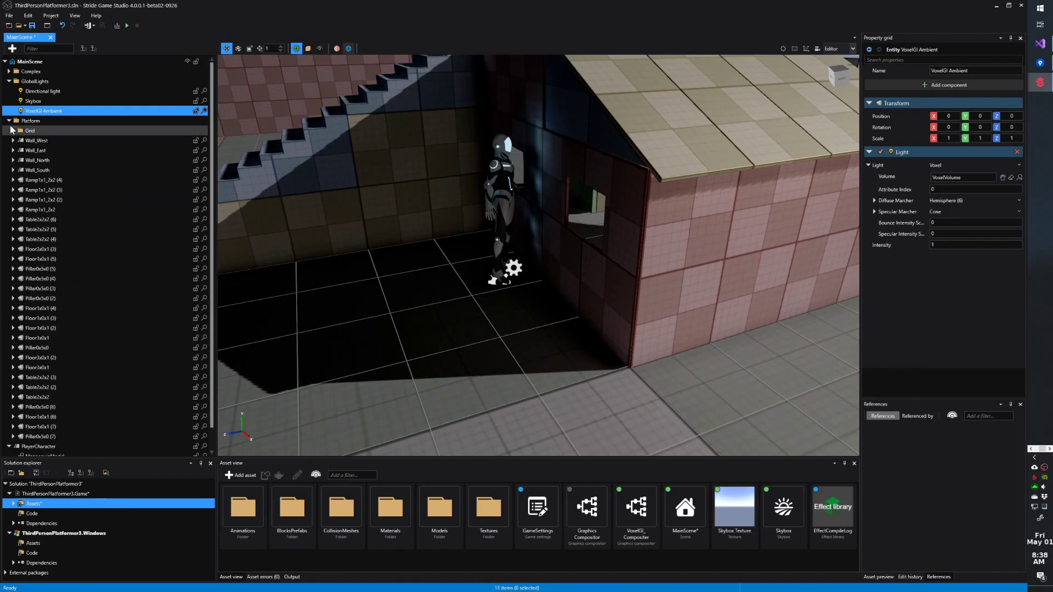
pyautogui.click(8, 121)
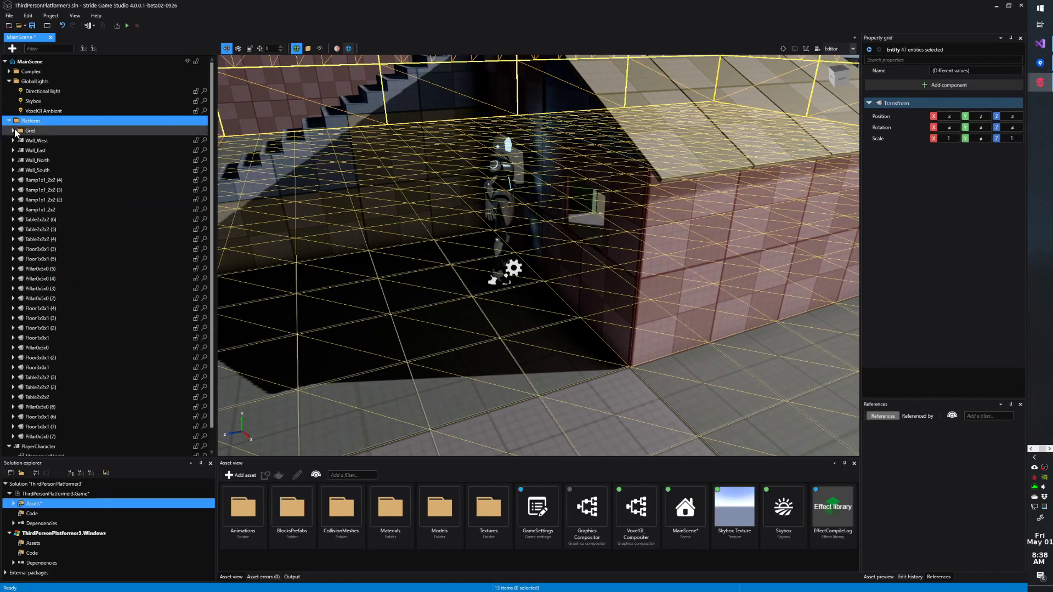
pyautogui.click(9, 120)
# Set the VoxelVolume's Approximate Voxel Size to 0.5, then select the mannequin
pyautogui.click(22, 159)
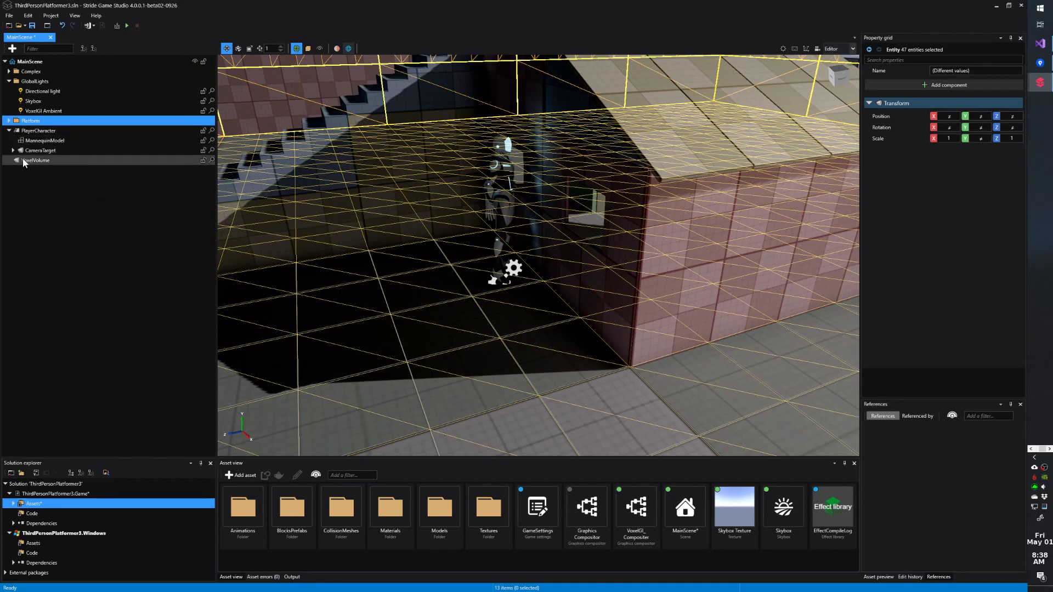
pyautogui.click(938, 282)
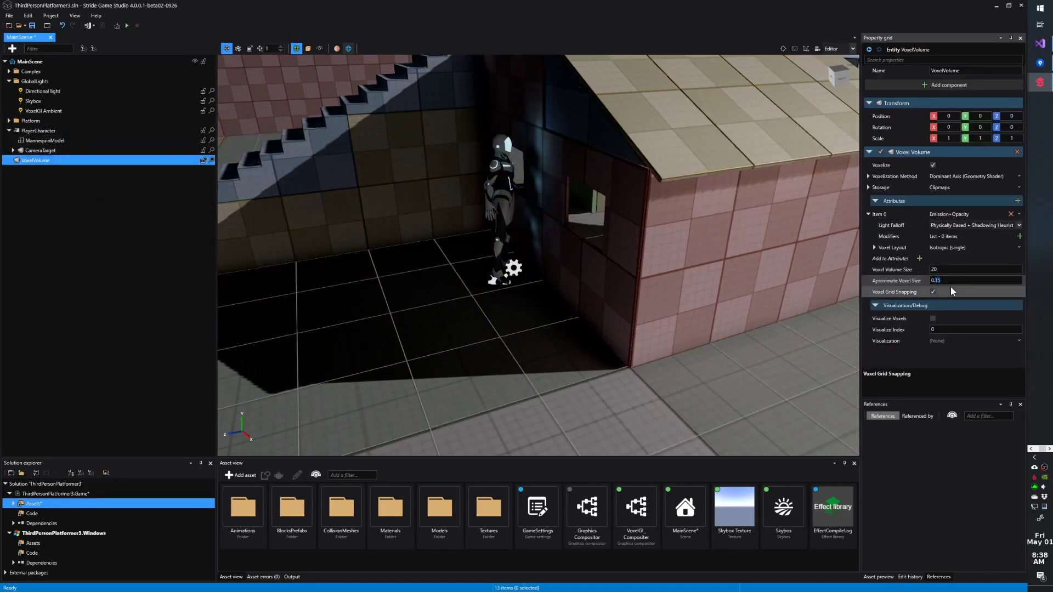
pyautogui.write('5')
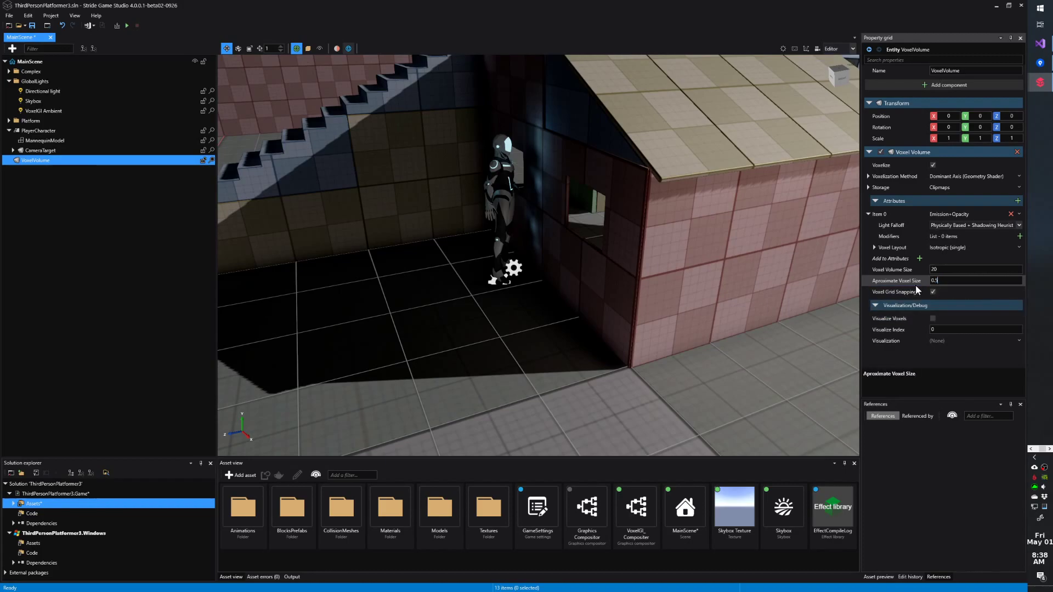
pyautogui.press('Return')
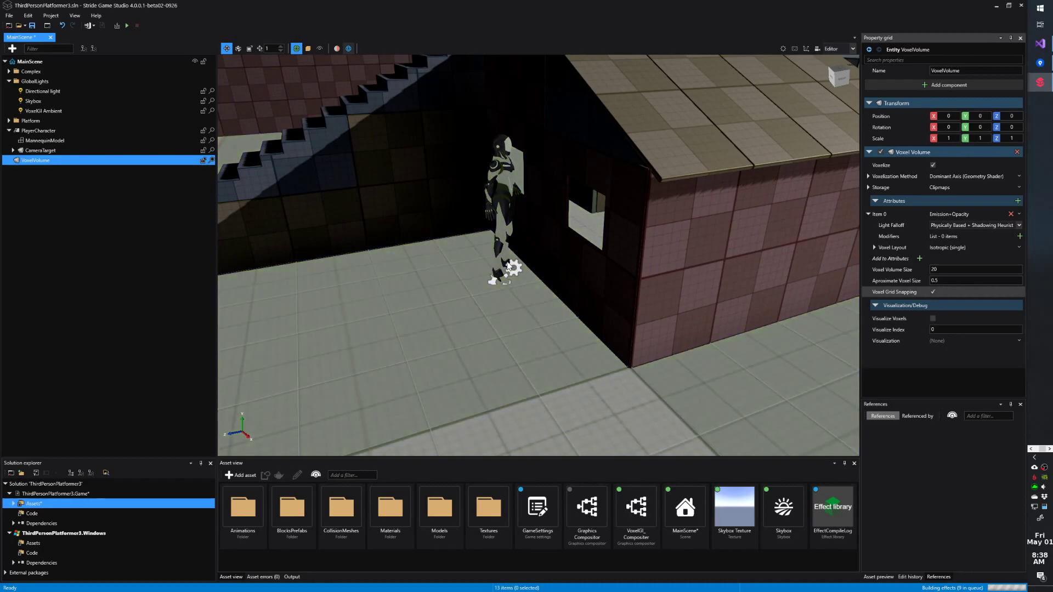
pyautogui.click(505, 231)
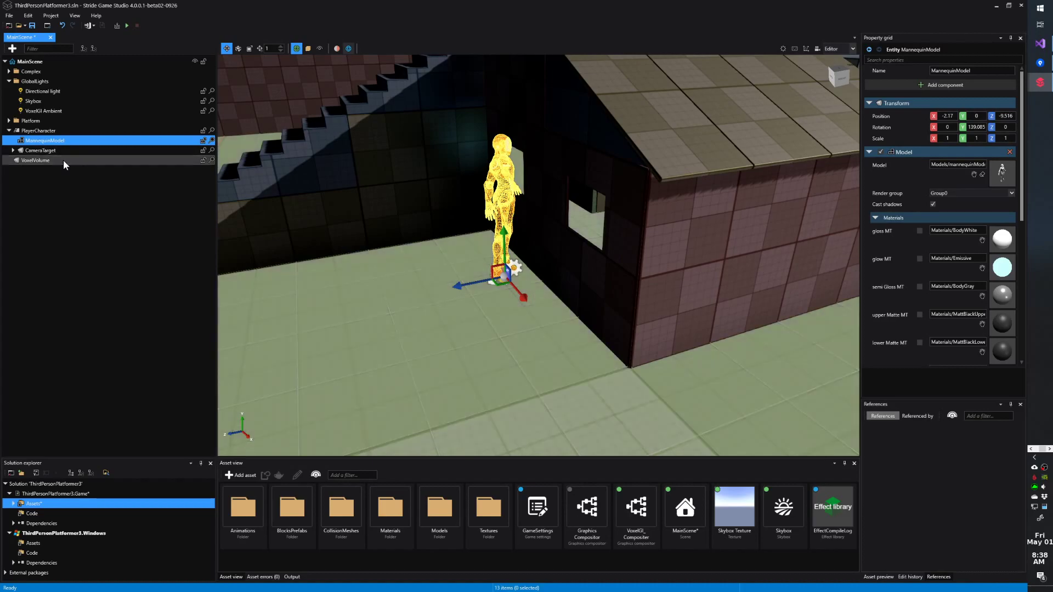
# Slide the MannequinModel sideways along the wall to about Z -9.39, then reselect VoxelVolume
pyautogui.click(63, 160)
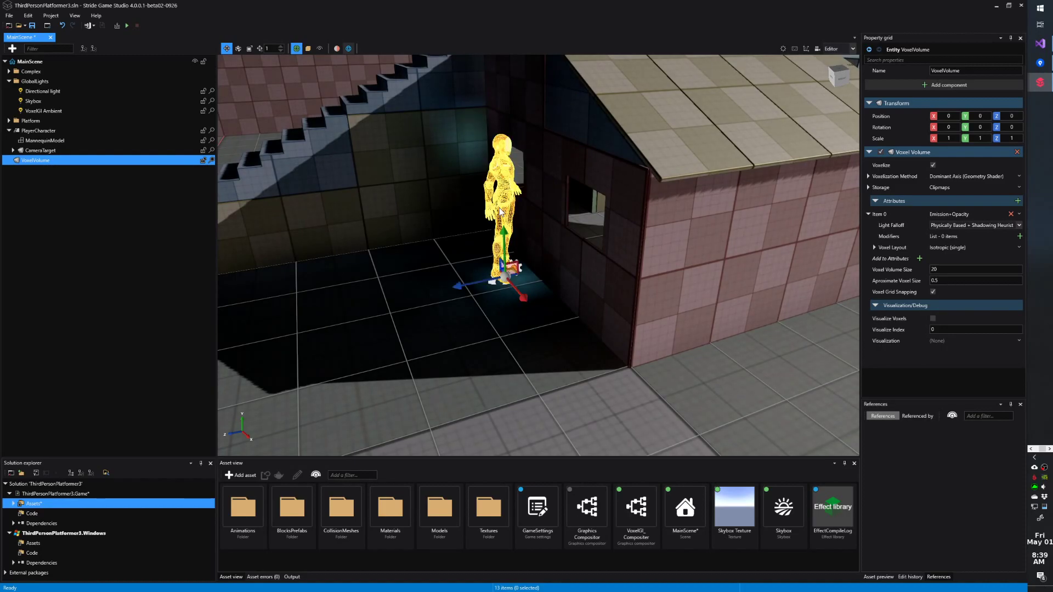
pyautogui.click(500, 211)
pyautogui.moveTo(459, 289)
pyautogui.mouseDown()
pyautogui.moveTo(371, 299)
pyautogui.moveTo(462, 287)
pyautogui.moveTo(447, 291)
pyautogui.mouseUp()
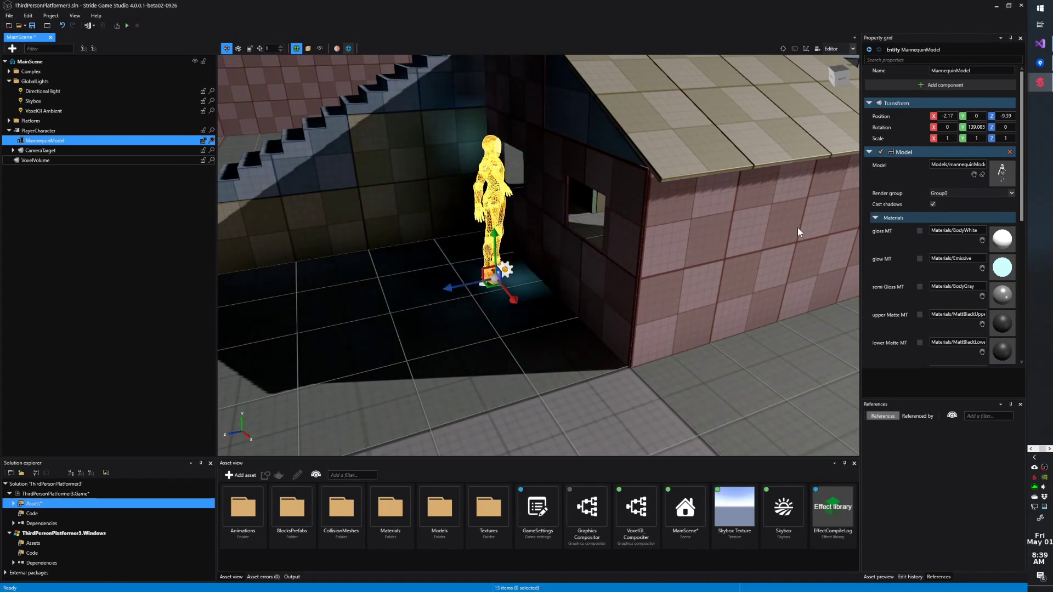
pyautogui.click(109, 160)
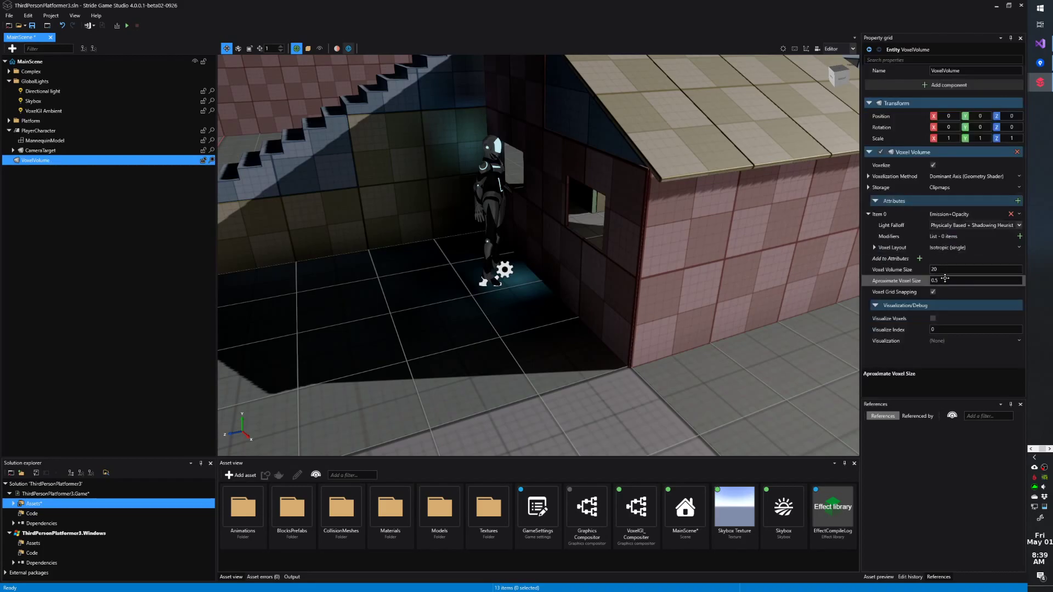
# Enter 0.02 as the VoxelVolume's Approximate Voxel Size
pyautogui.click(60, 112)
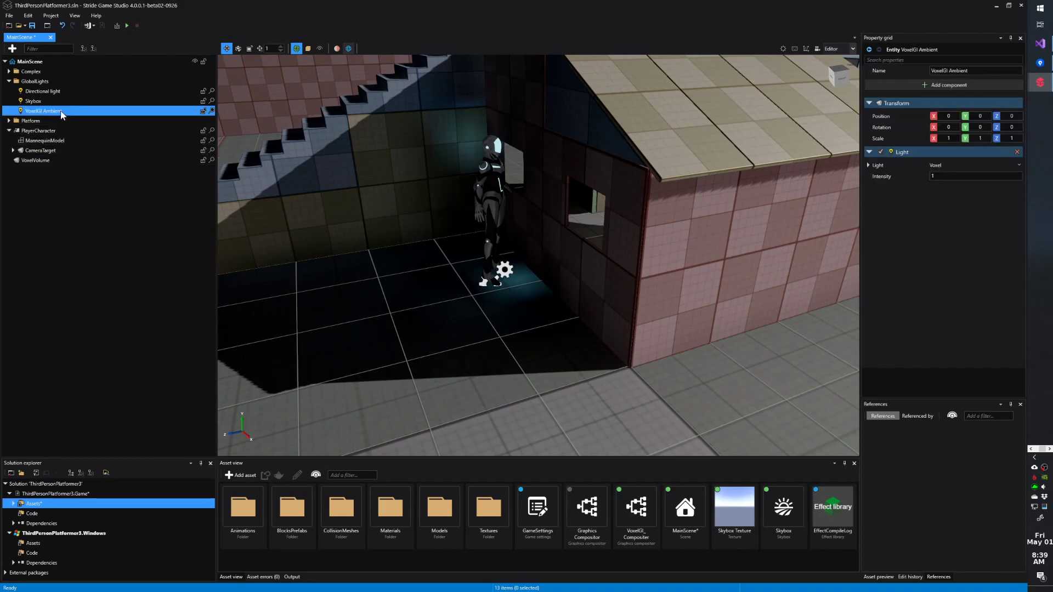
pyautogui.click(57, 160)
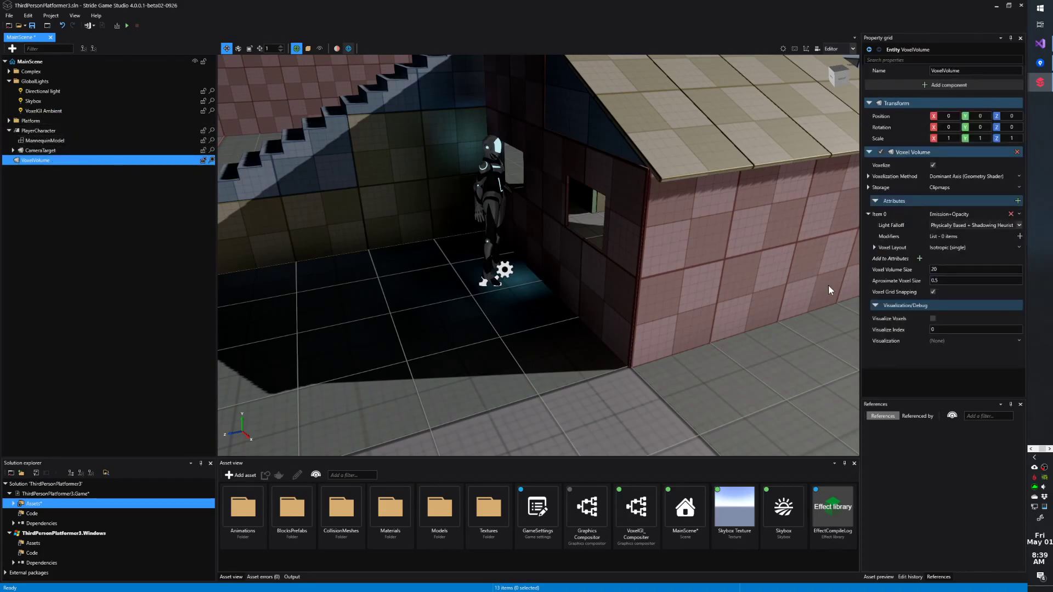
pyautogui.click(938, 282)
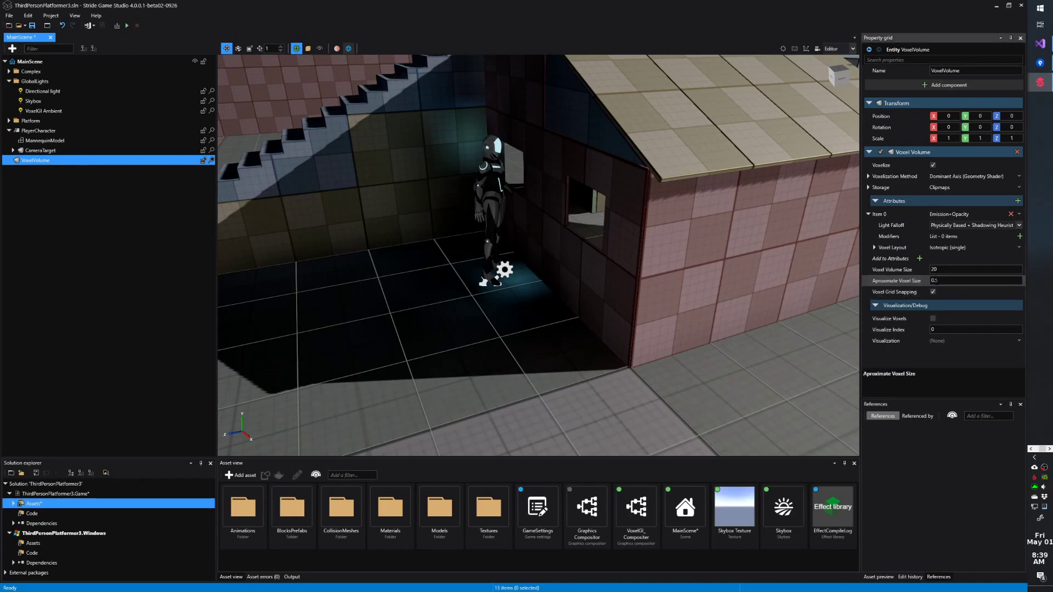
pyautogui.write('0.02')
pyautogui.press('Return')
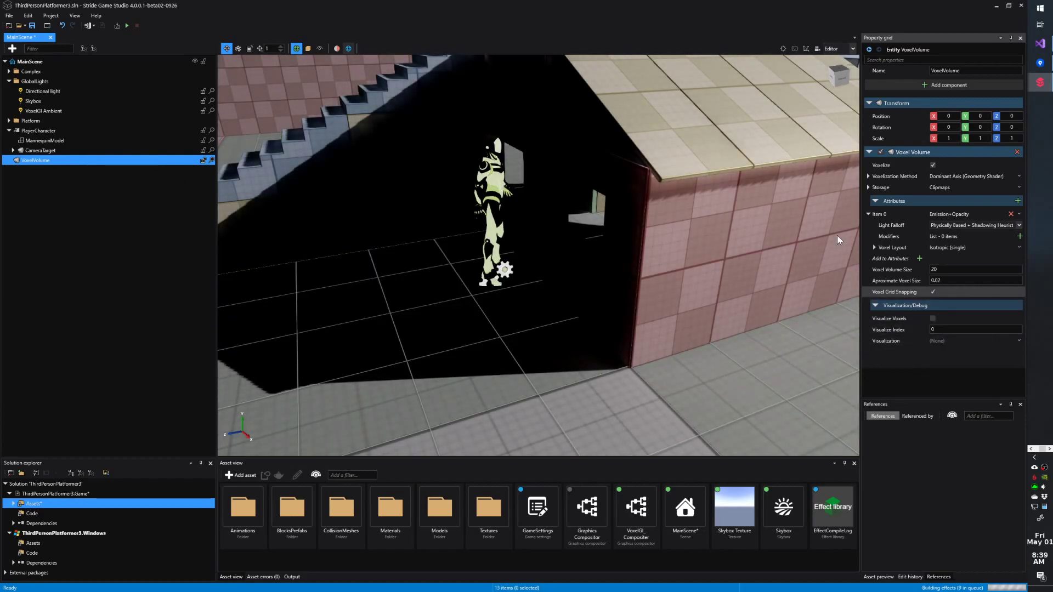
# Give the VoxelGI Ambient light's Cone specular marcher 60 steps instead of 30
pyautogui.click(51, 110)
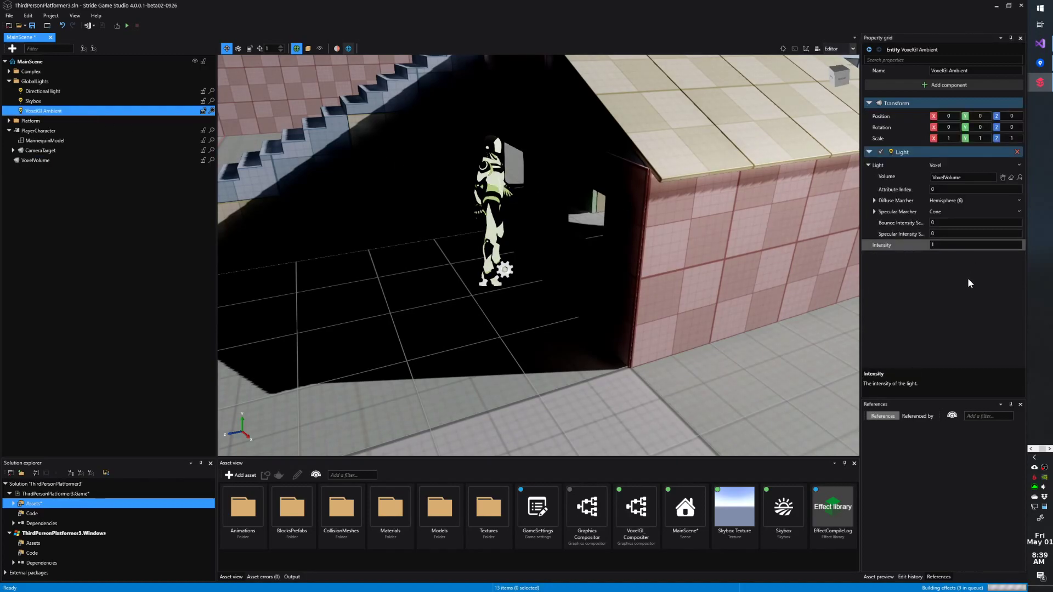
pyautogui.click(874, 211)
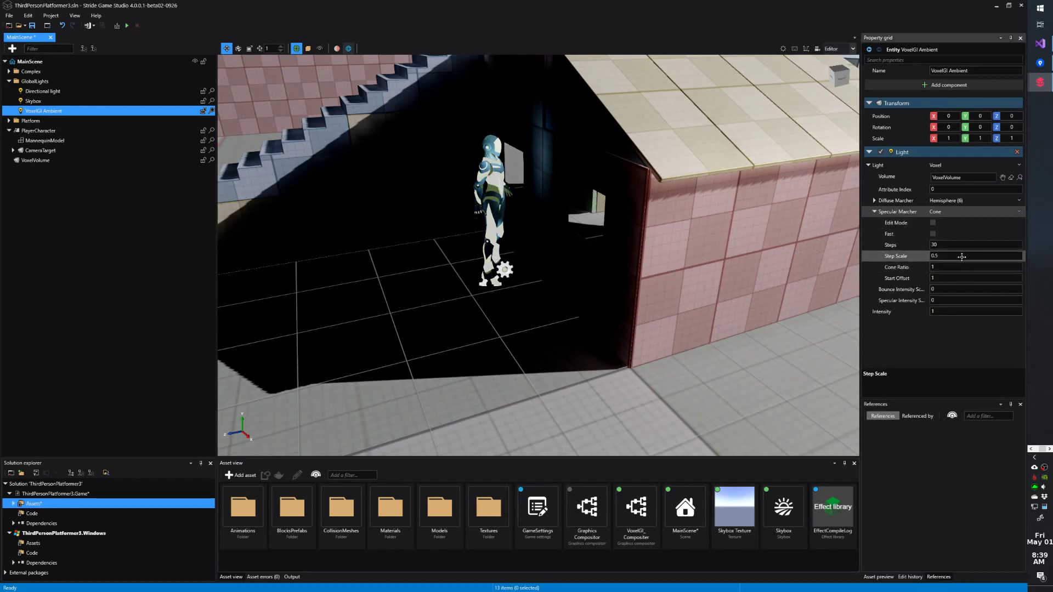
pyautogui.press('Tab')
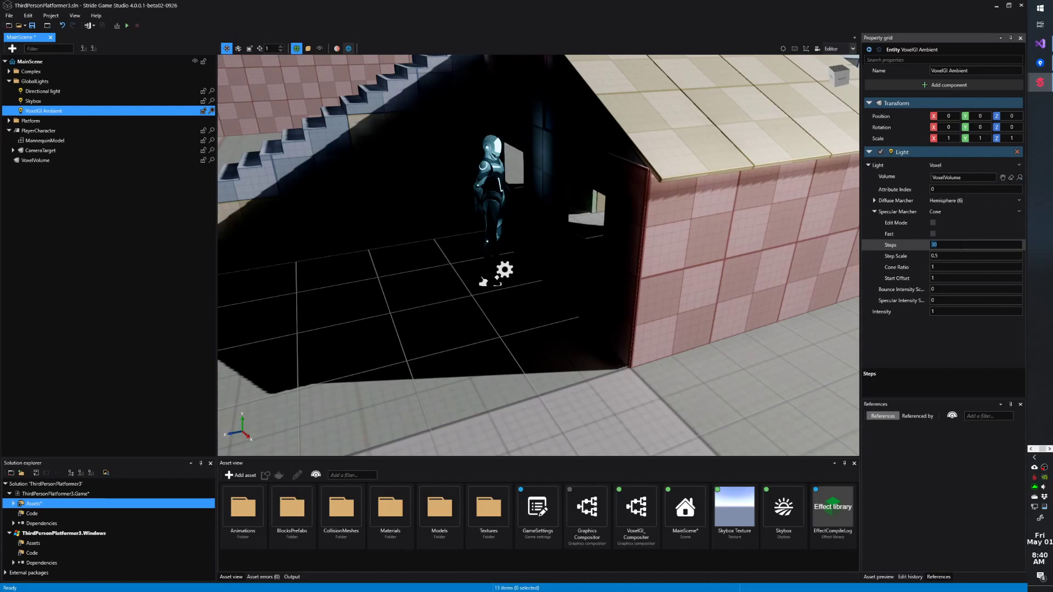
pyautogui.press('Tab')
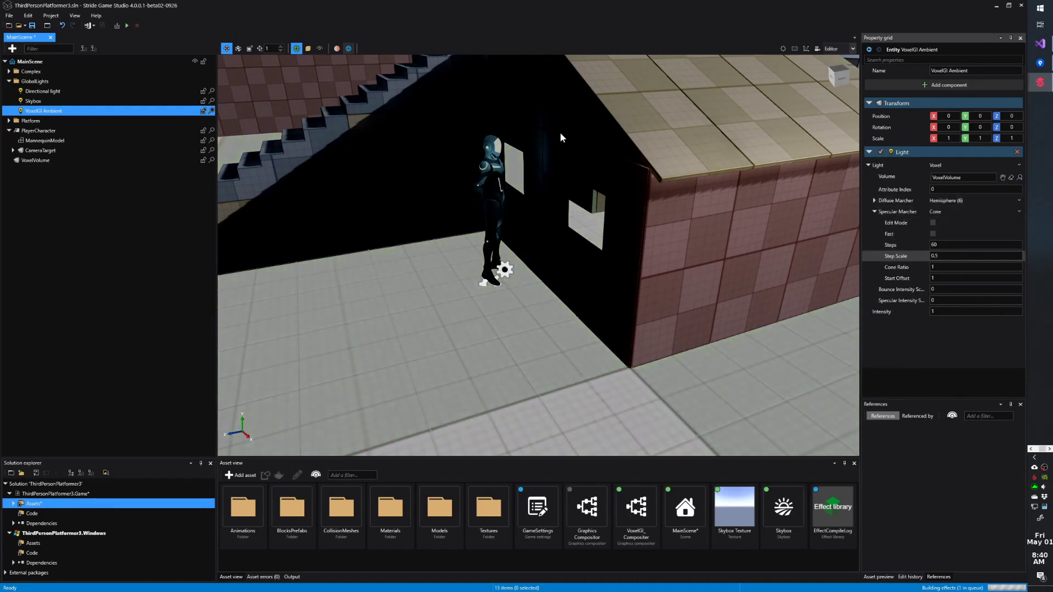
# Raise the mannequin to height 0.16 and slide it along the house wall to about -9.408
pyautogui.click(494, 233)
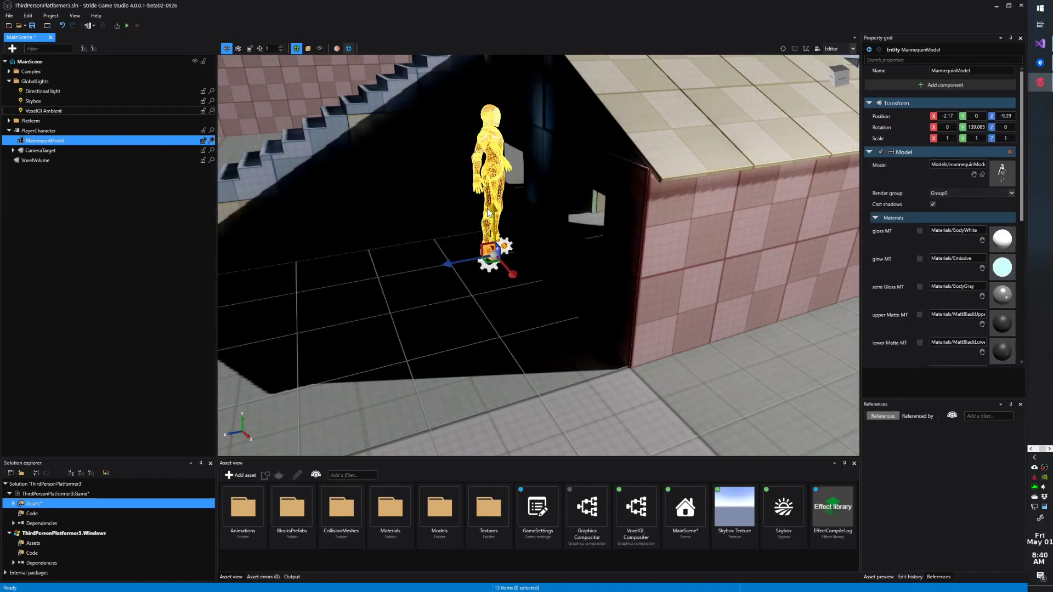
pyautogui.moveTo(489, 228)
pyautogui.mouseDown()
pyautogui.moveTo(488, 205)
pyautogui.moveTo(488, 220)
pyautogui.mouseUp()
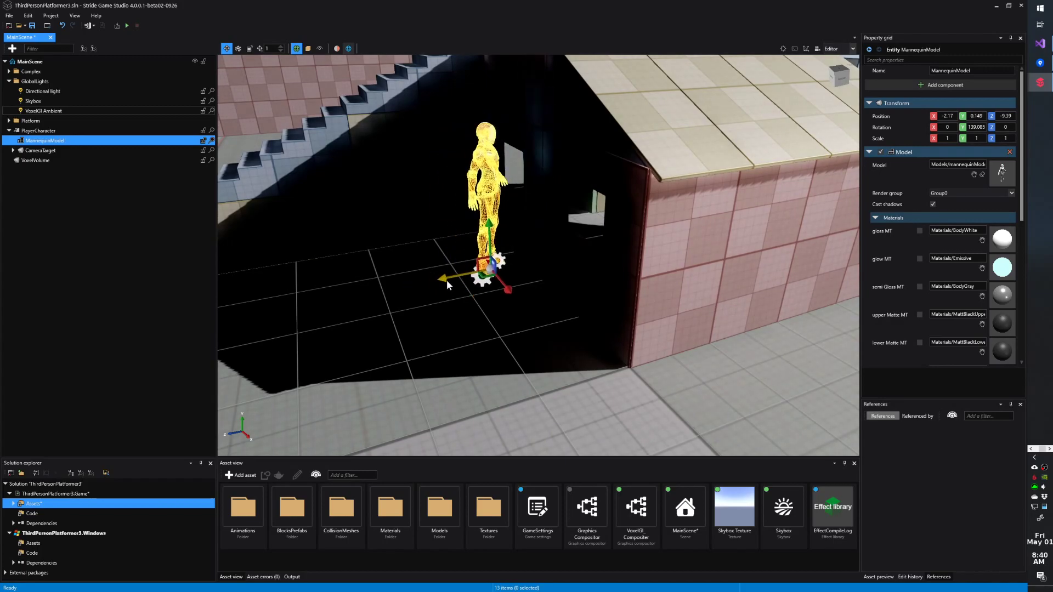
pyautogui.moveTo(450, 280); pyautogui.dragTo(516, 146)
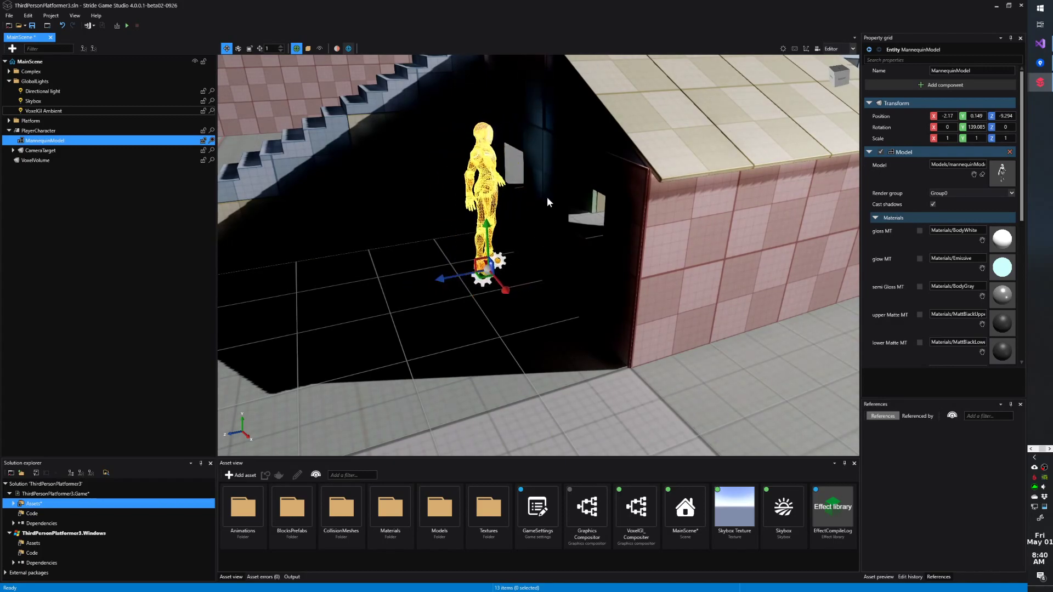
pyautogui.moveTo(439, 281); pyautogui.dragTo(465, 277)
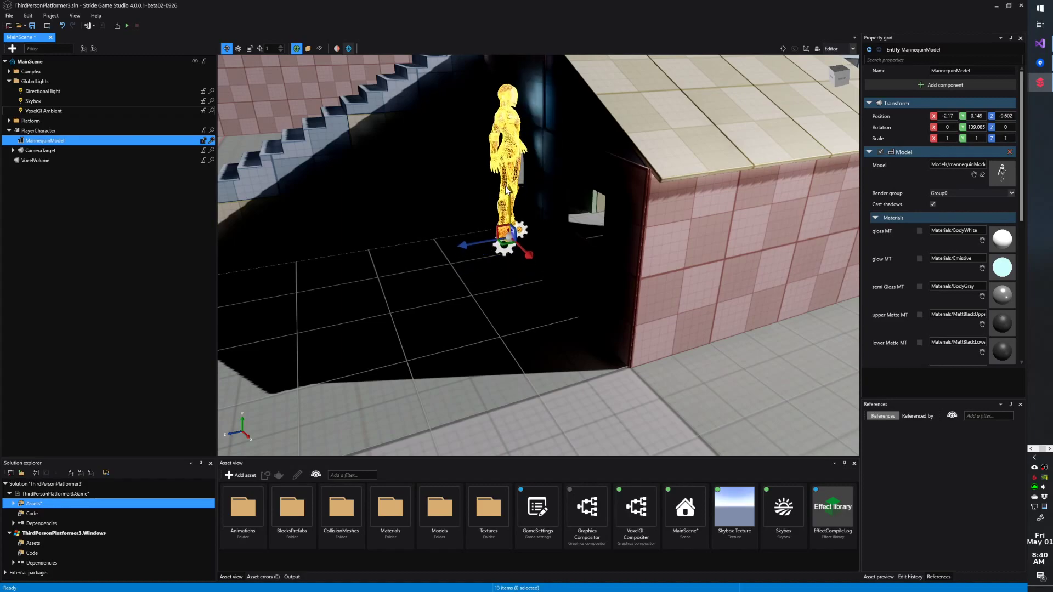
pyautogui.moveTo(501, 226); pyautogui.dragTo(452, 277)
# Zoom the viewport around the mannequin and select the Box2x1x1 block
pyautogui.scroll(-3, 521, 237)
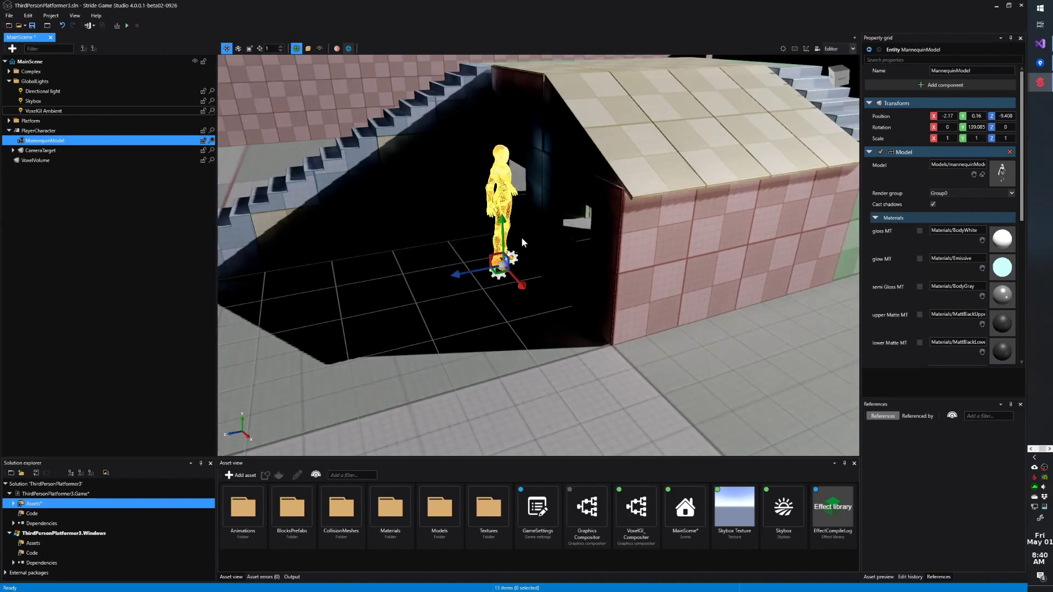
pyautogui.scroll(5, 536, 198)
pyautogui.scroll(2, 537, 200)
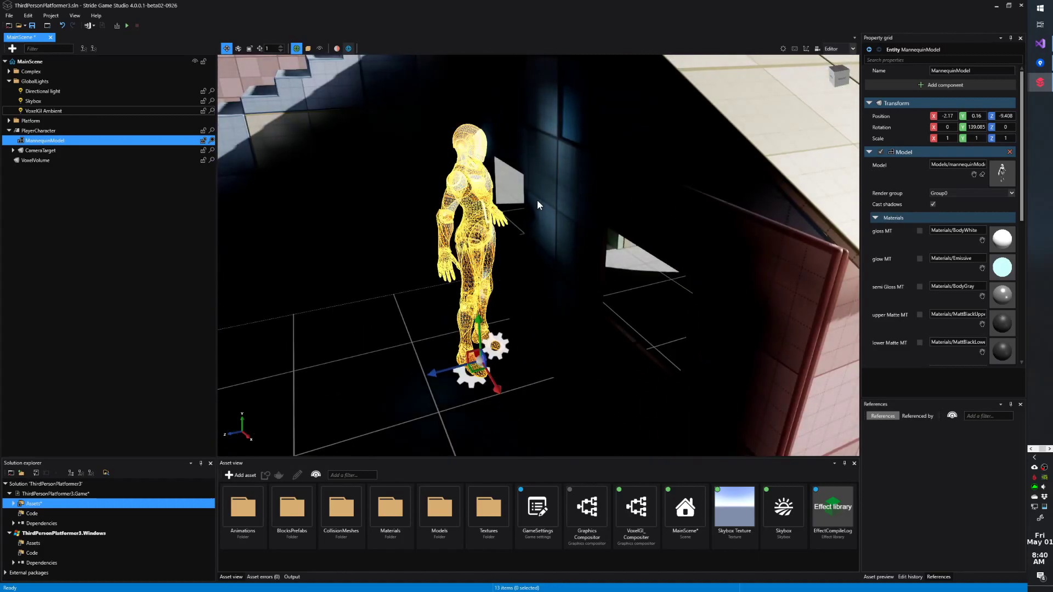
pyautogui.click(371, 186)
pyautogui.scroll(2, 560, 192)
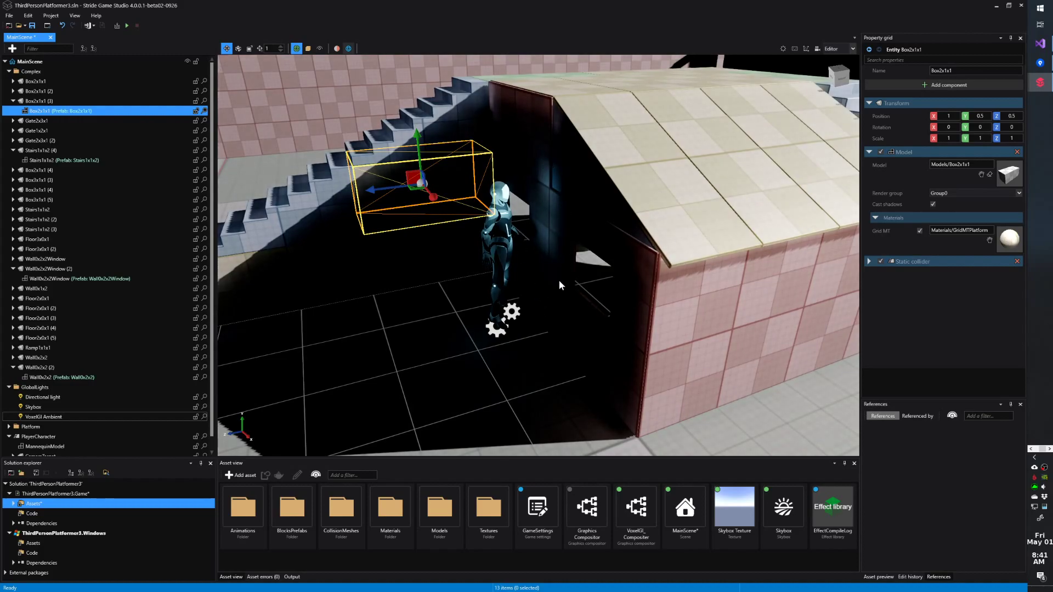
# Nudge the mannequin along the wall to Z -9.433 and zoom in on it
pyautogui.click(496, 275)
pyautogui.moveTo(456, 336)
pyautogui.mouseDown()
pyautogui.moveTo(400, 345)
pyautogui.moveTo(458, 334)
pyautogui.mouseUp()
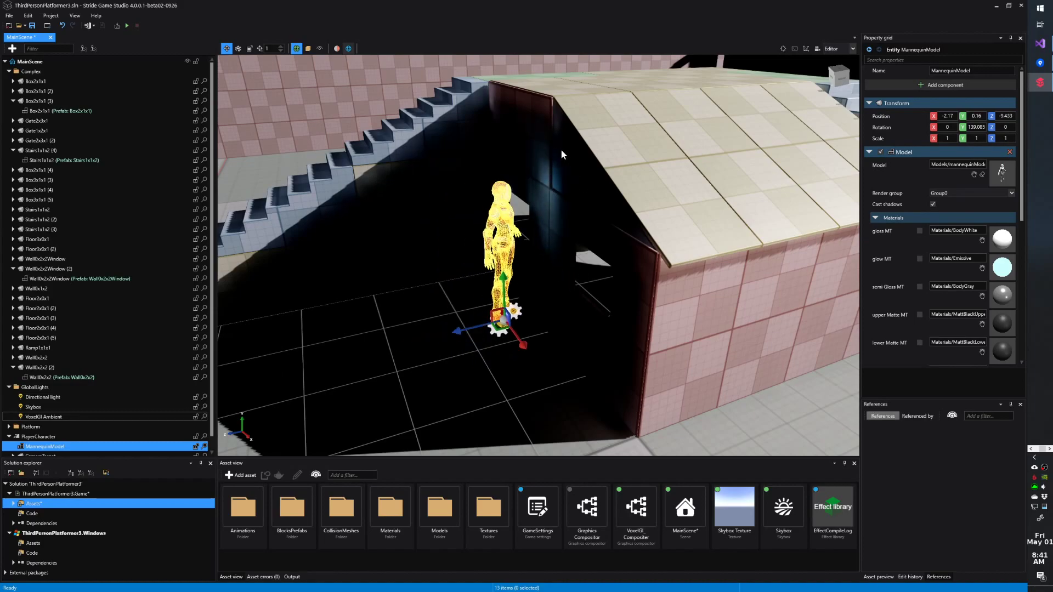
pyautogui.scroll(3, 525, 294)
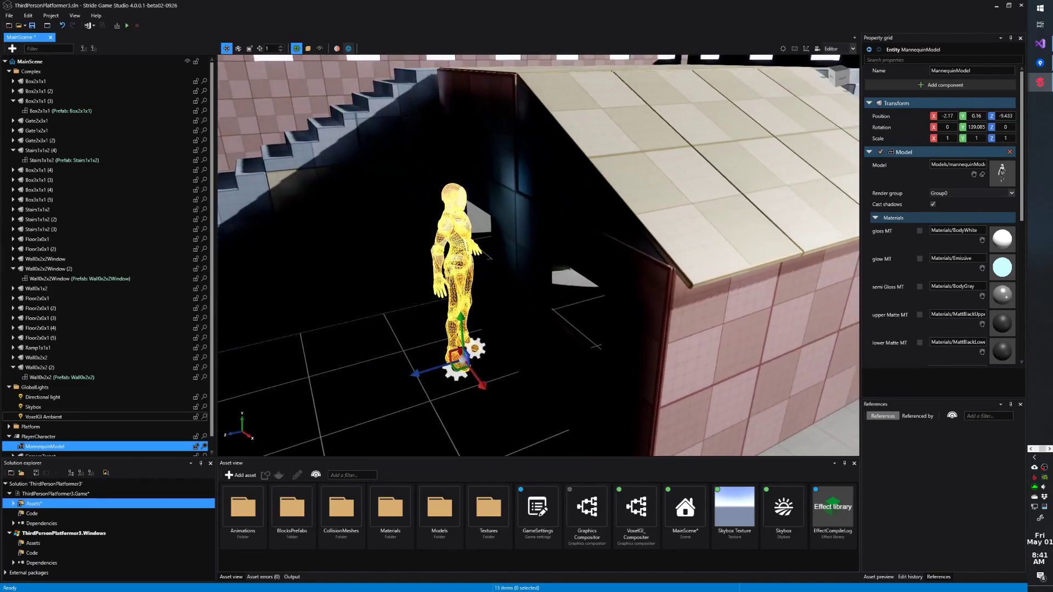
pyautogui.scroll(2, 537, 258)
pyautogui.scroll(-3, 487, 303)
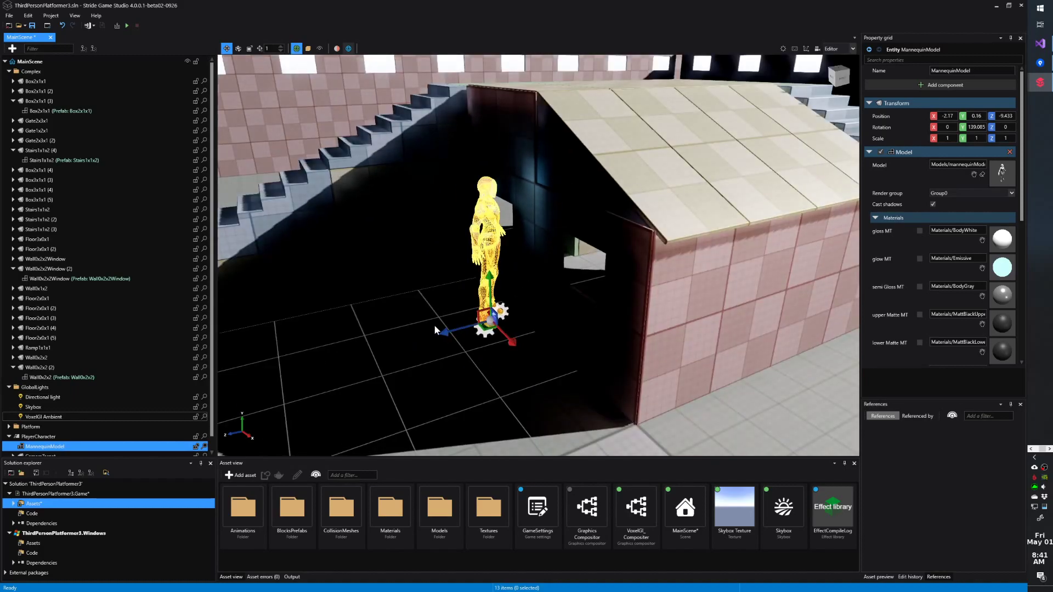
# Select the Box2x1x1 block, then reselect the mannequin and zoom out
pyautogui.click(457, 285)
pyautogui.click(440, 313)
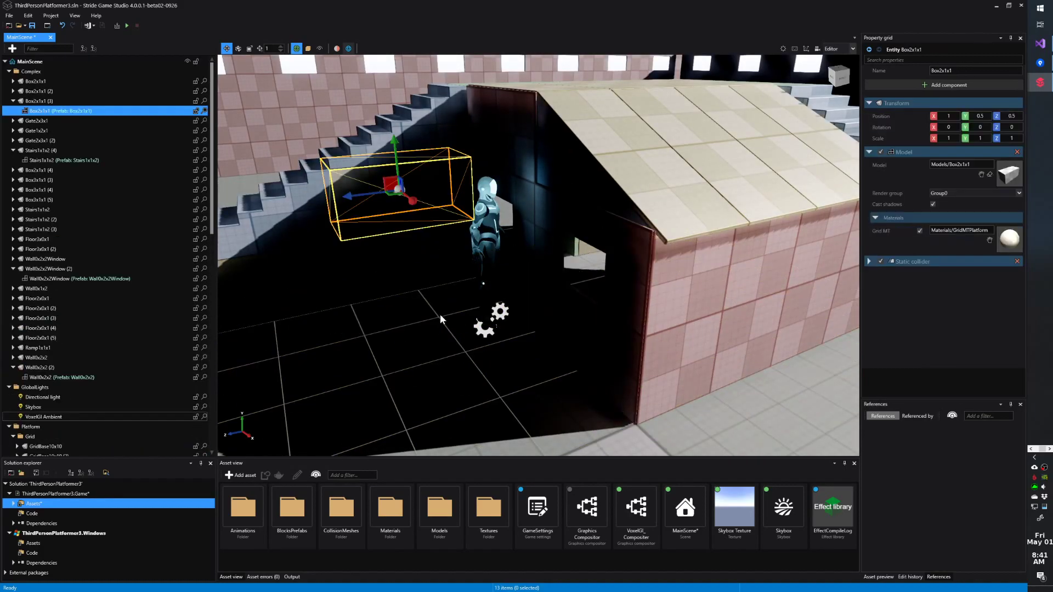
pyautogui.click(493, 247)
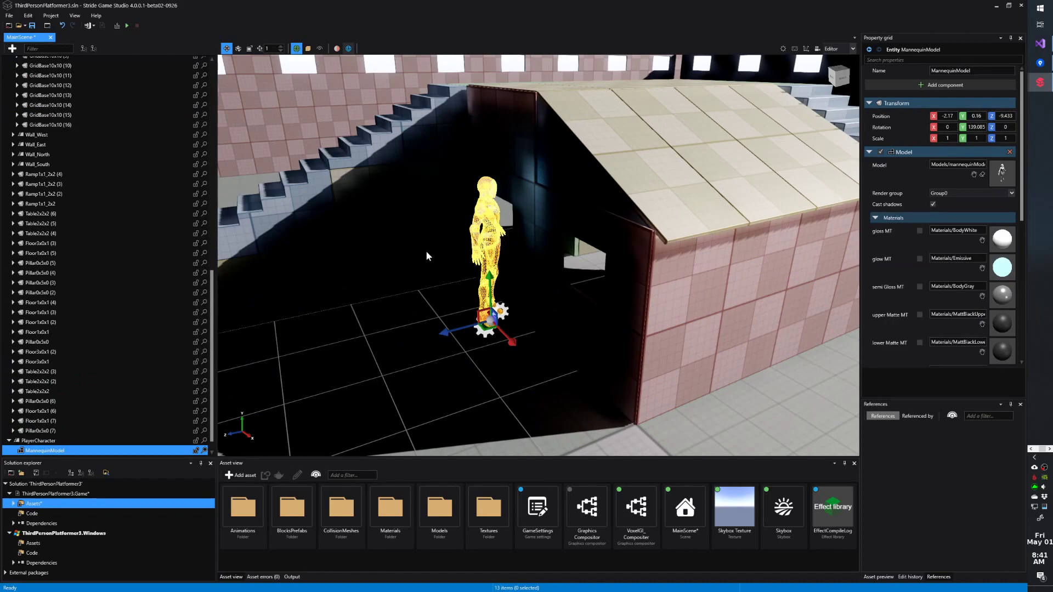
pyautogui.scroll(-1, 535, 256)
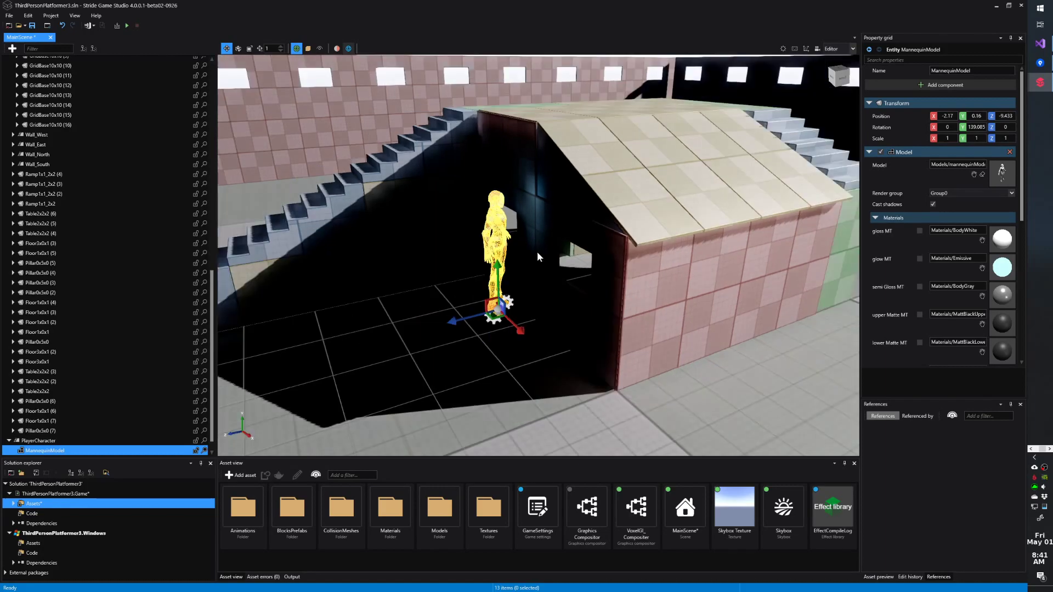